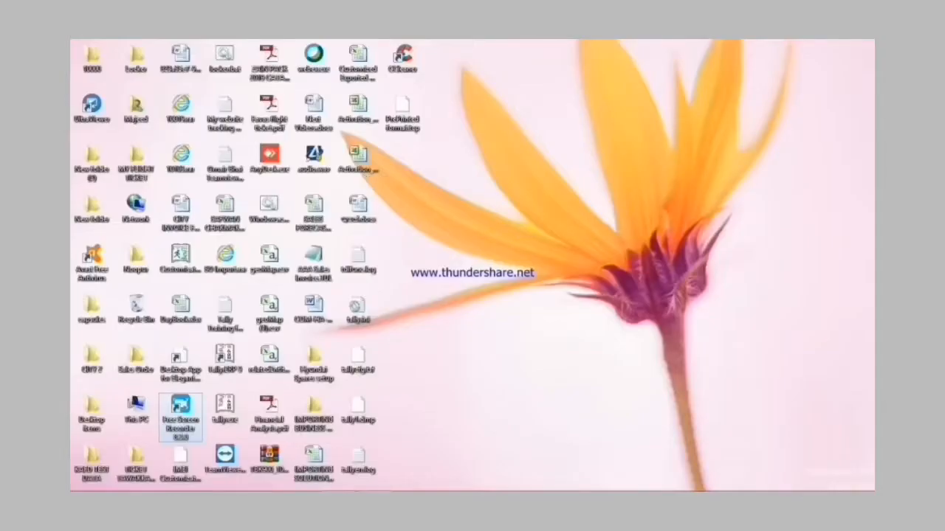
pyautogui.moveTo(324, 488)
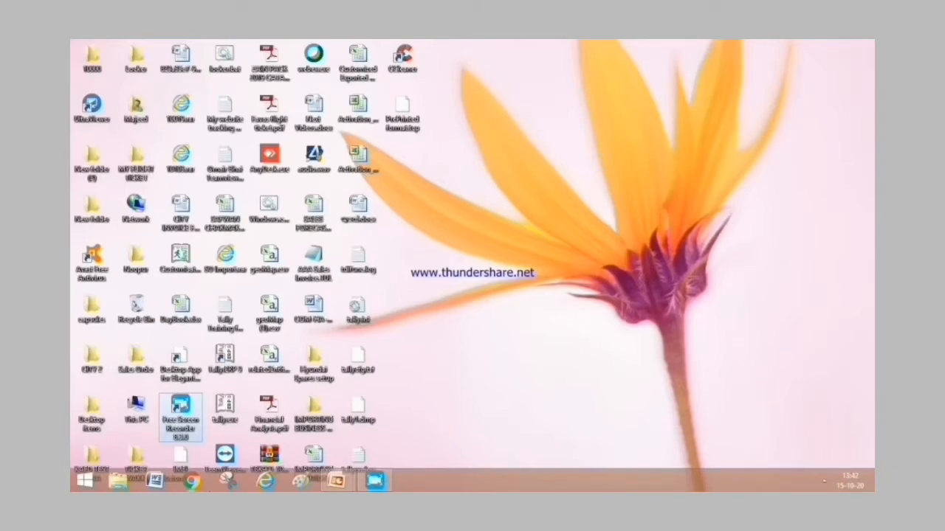
pyautogui.click(190, 482)
pyautogui.click(297, 70)
pyautogui.write('WW')
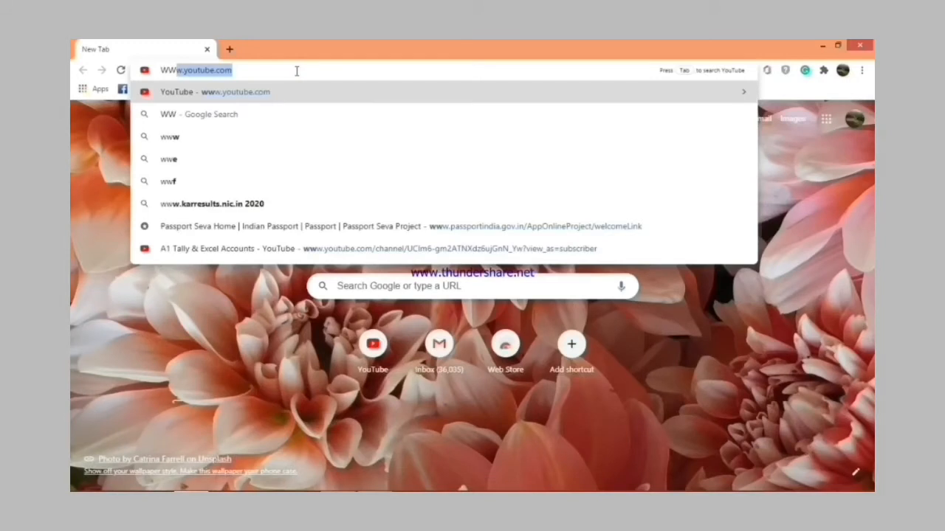
pyautogui.write('W.')
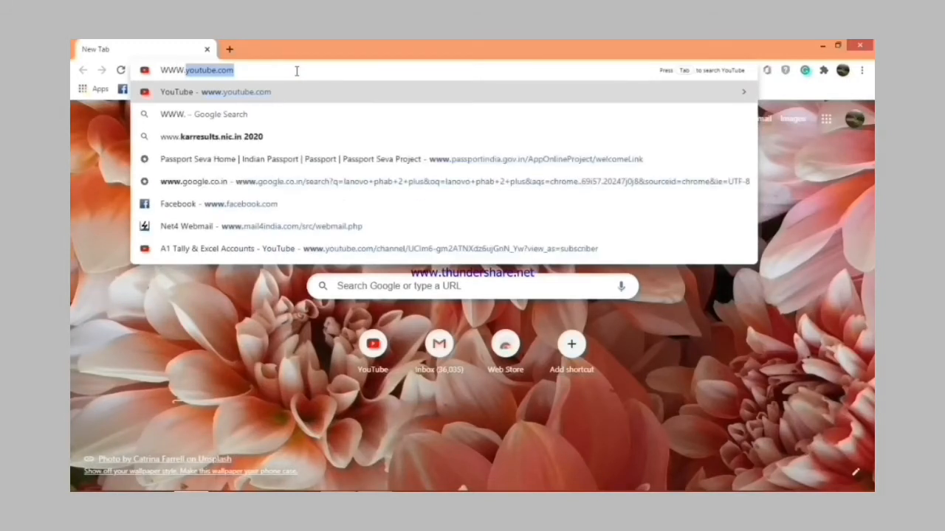
pyautogui.write('PASSPO')
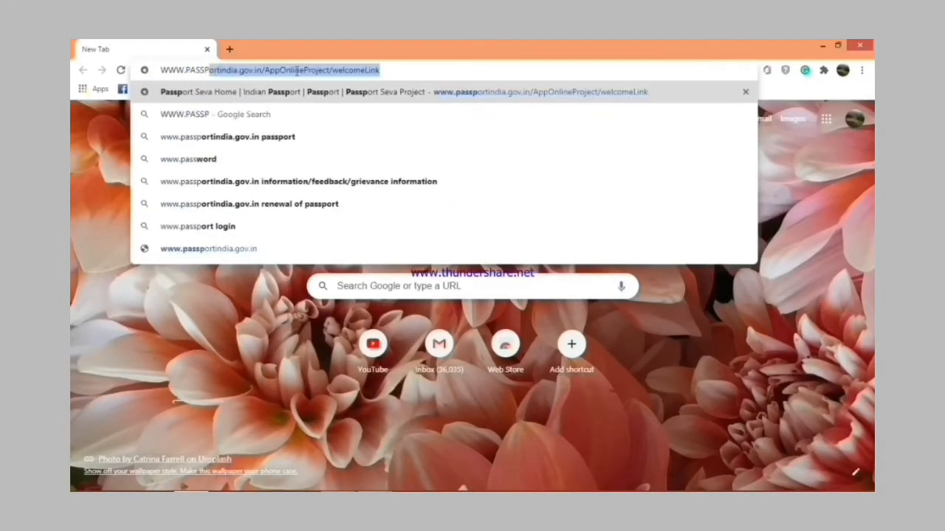
pyautogui.click(391, 68)
pyautogui.moveTo(391, 68); pyautogui.dragTo(272, 66)
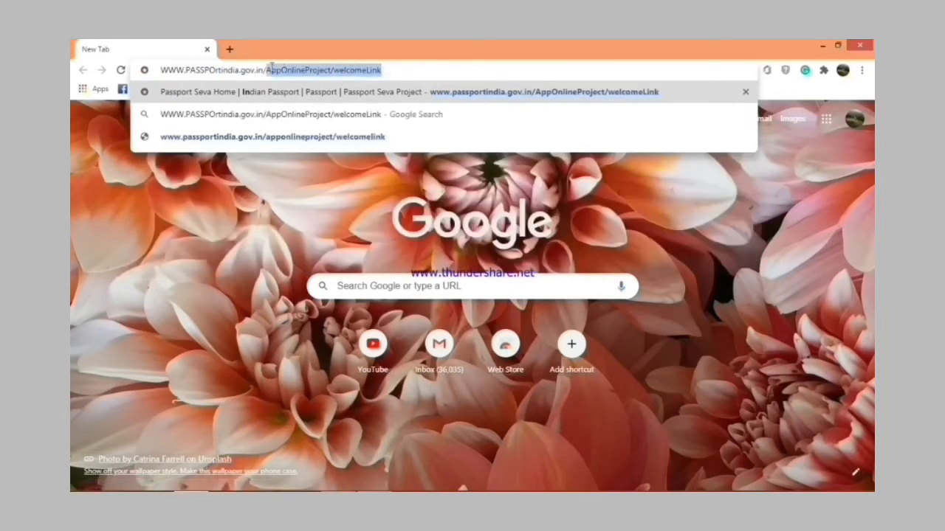
pyautogui.press('BackSpace')
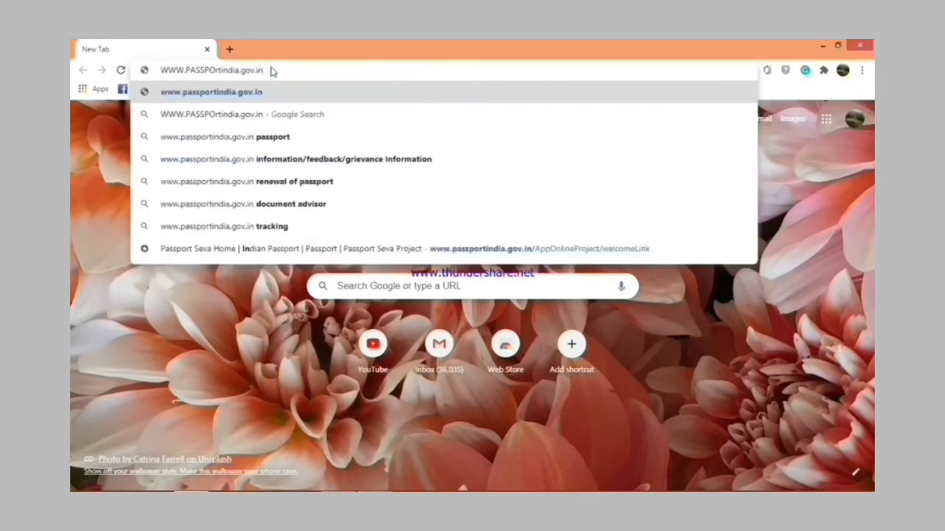
pyautogui.press('Return')
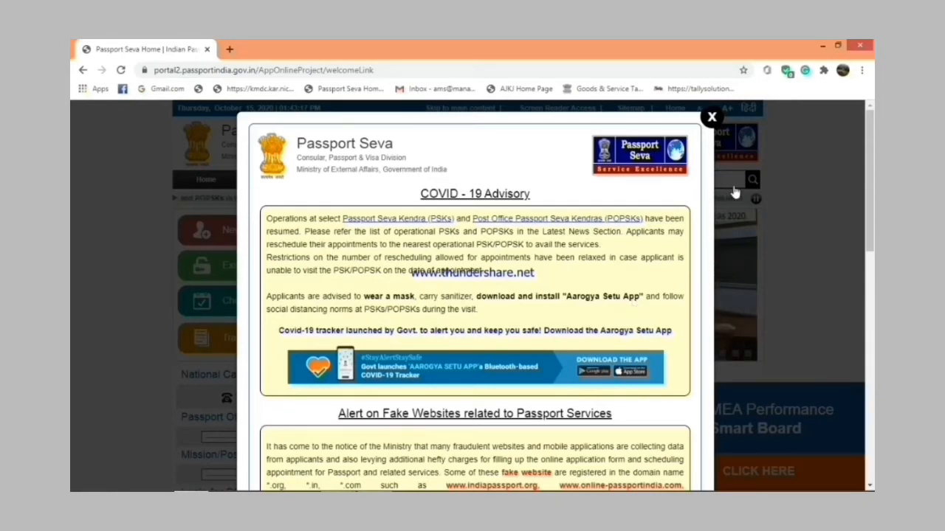
# Dismiss the COVID-19 advisory popup and open the New User Registration form
pyautogui.click(712, 119)
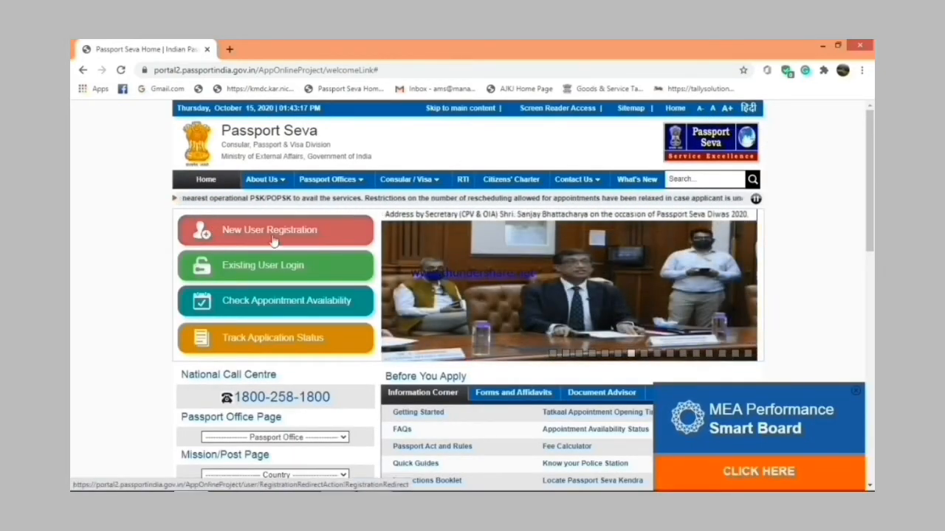
pyautogui.click(273, 240)
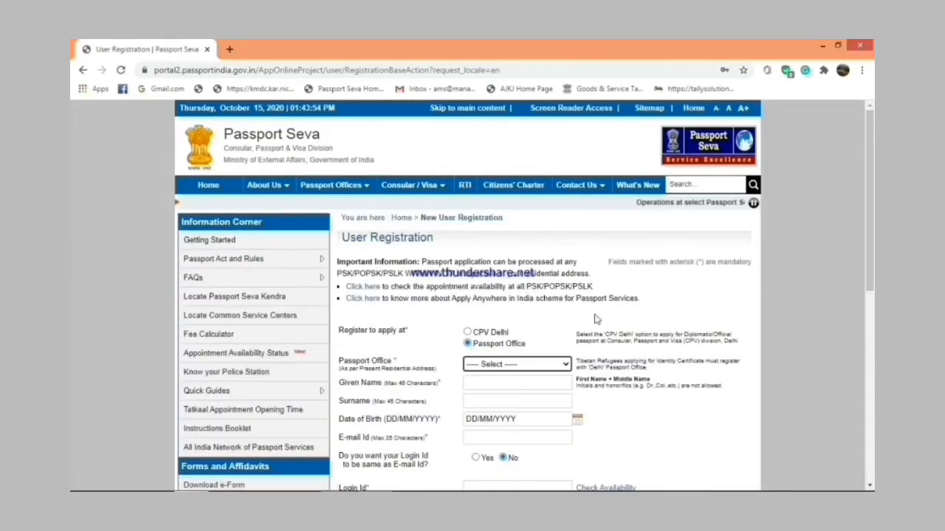
# Select Bengaluru as the Passport Office and enter the applicant's given name
pyautogui.click(476, 370)
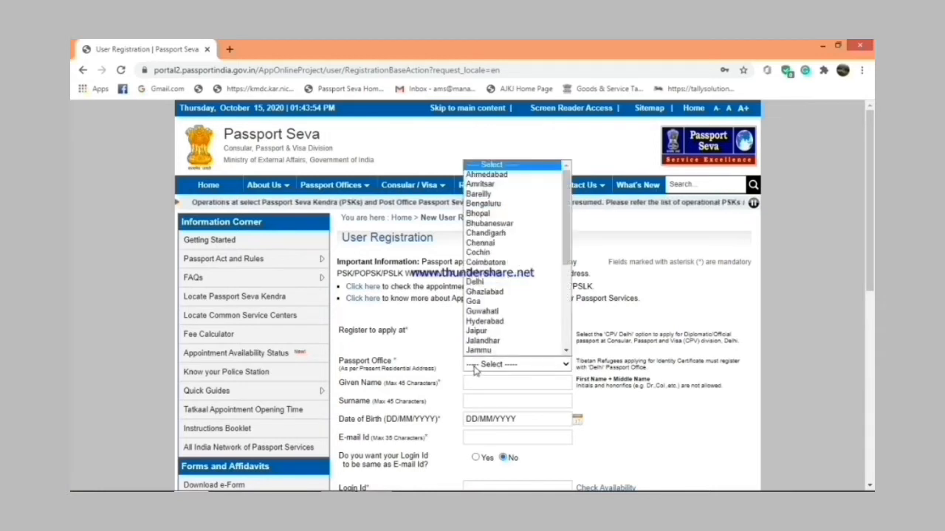
pyautogui.click(516, 210)
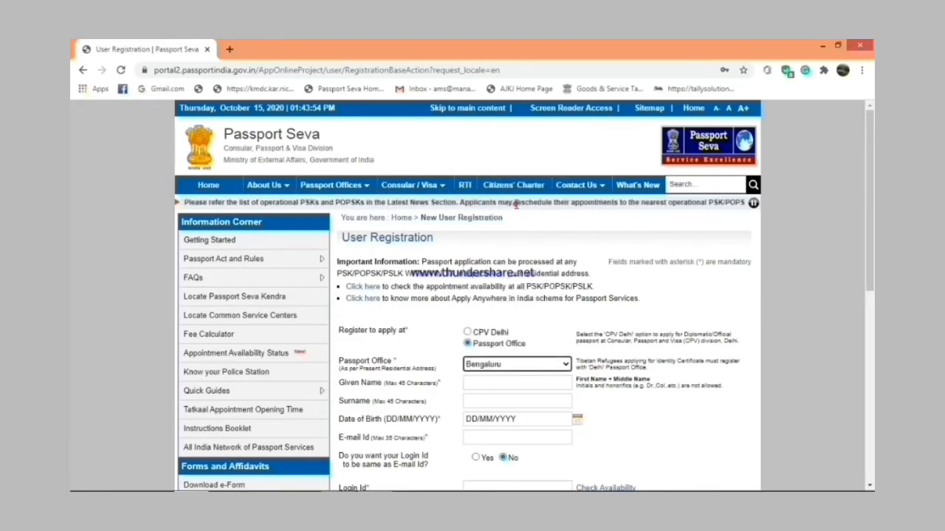
pyautogui.click(490, 381)
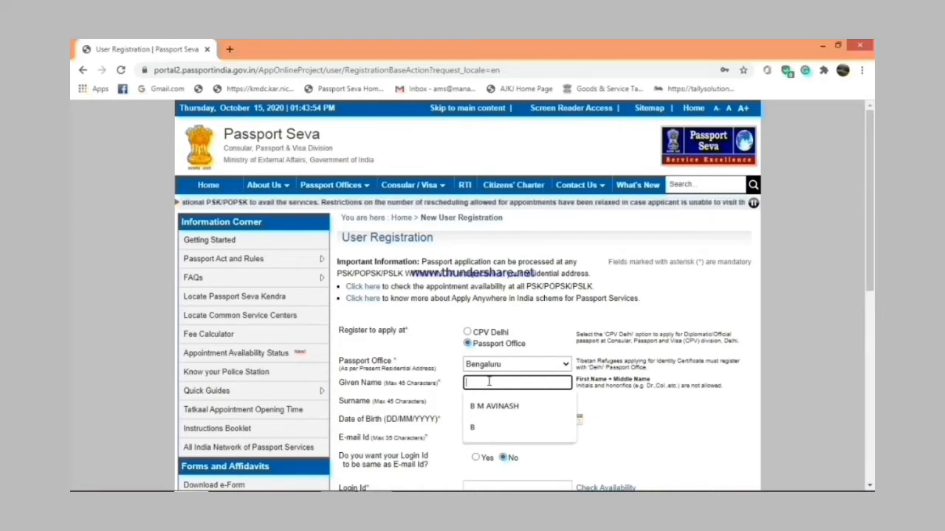
pyautogui.press('Tab')
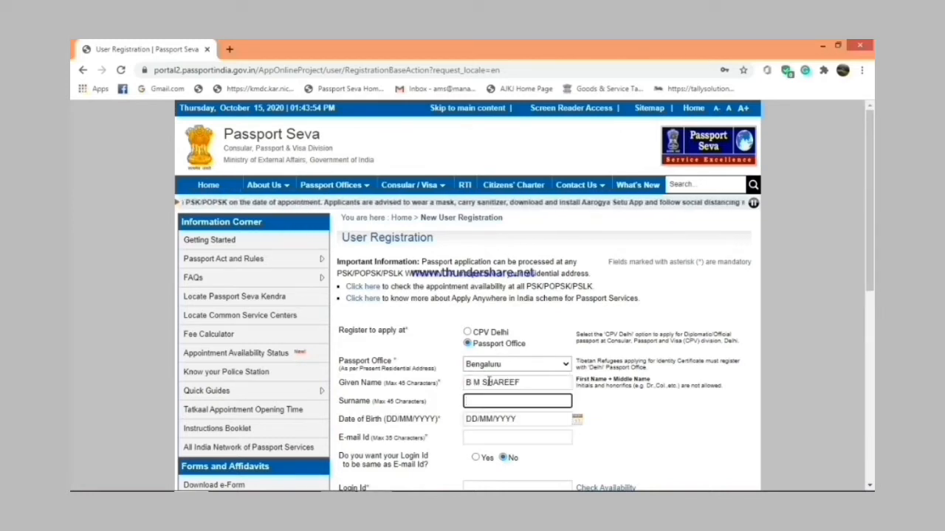
# Enter the applicant's date of birth in DD/MM/YYYY format
pyautogui.press('Tab')
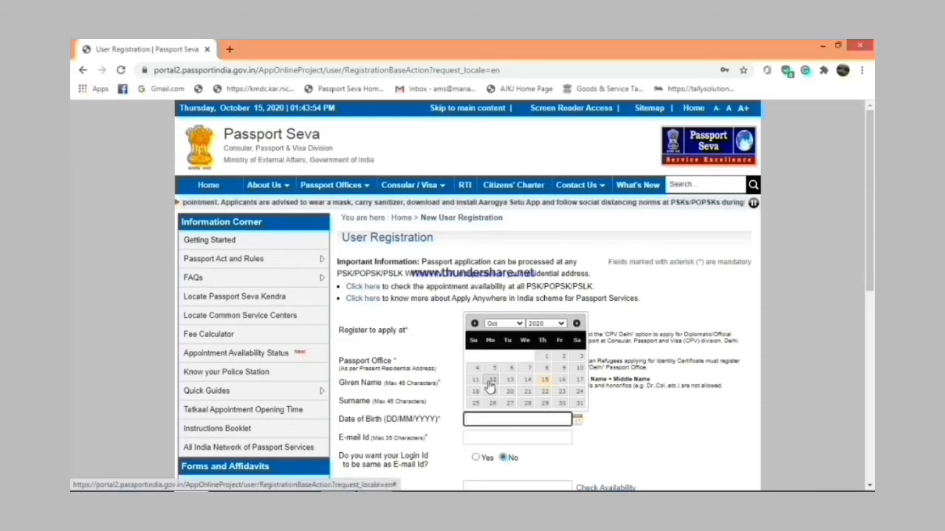
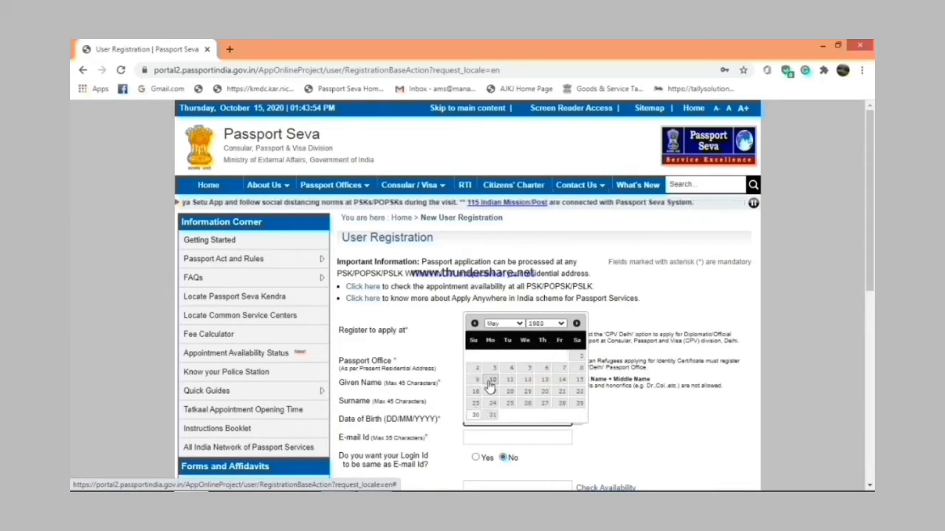
pyautogui.press('Tab')
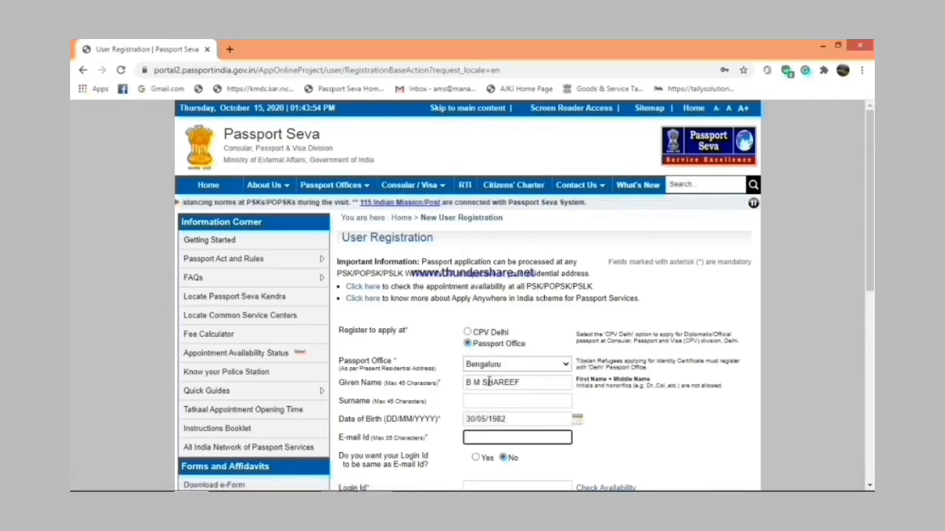
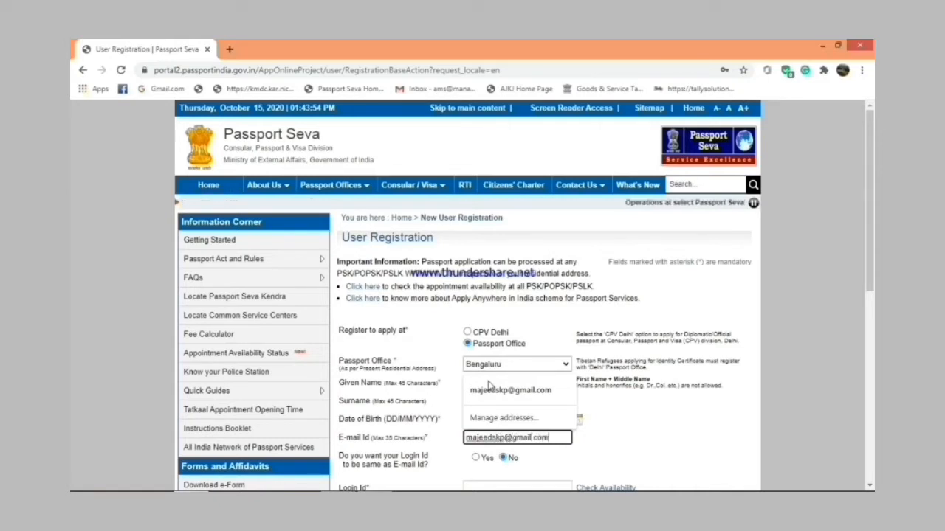
# Fill in the applicant's e-mail address in the E-mail Id field
pyautogui.click(488, 385)
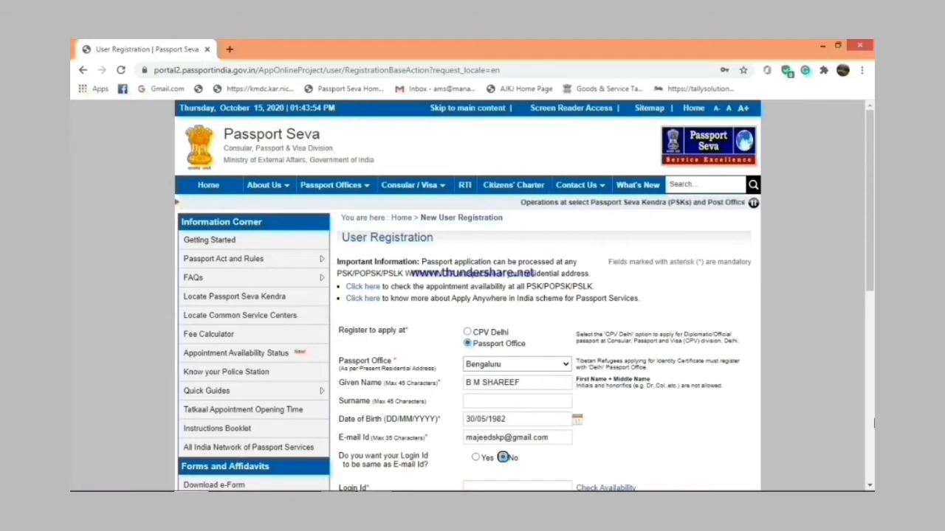
# Enter a login ID made from the given name without spaces followed by 123, and check its availability
pyautogui.scroll(-2, 872, 283)
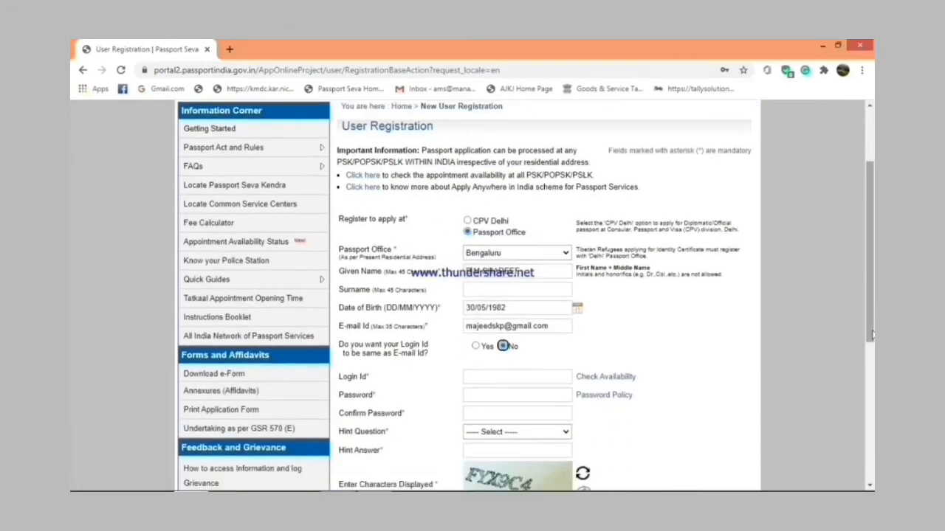
pyautogui.click(494, 376)
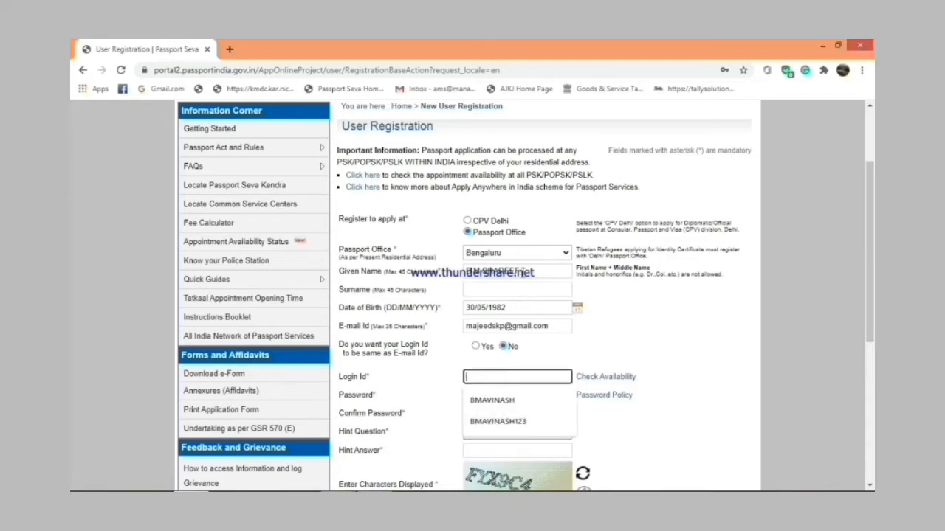
pyautogui.click(467, 272)
pyautogui.moveTo(466, 272); pyautogui.dragTo(516, 271)
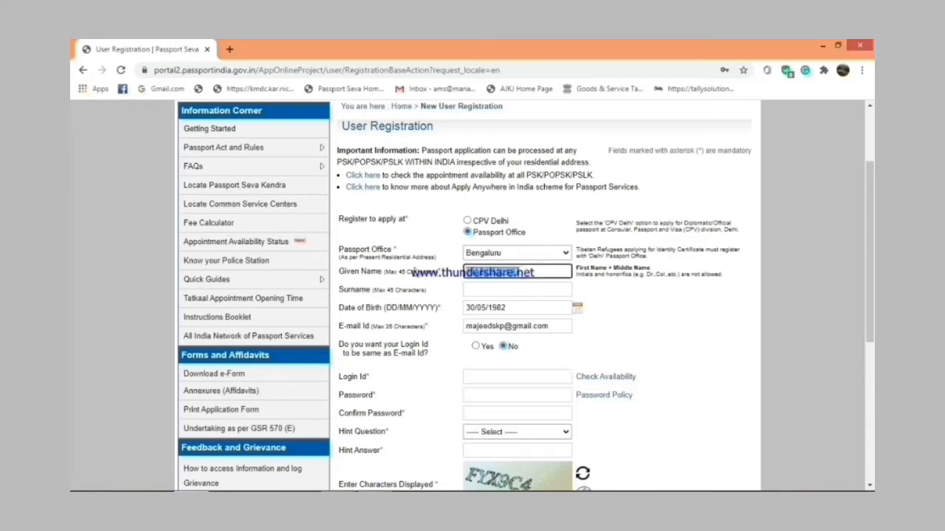
pyautogui.click(466, 378)
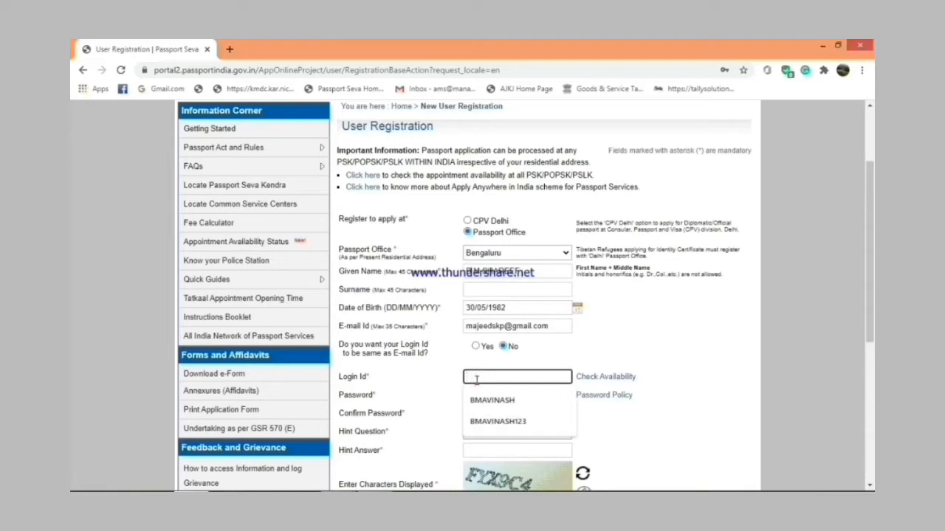
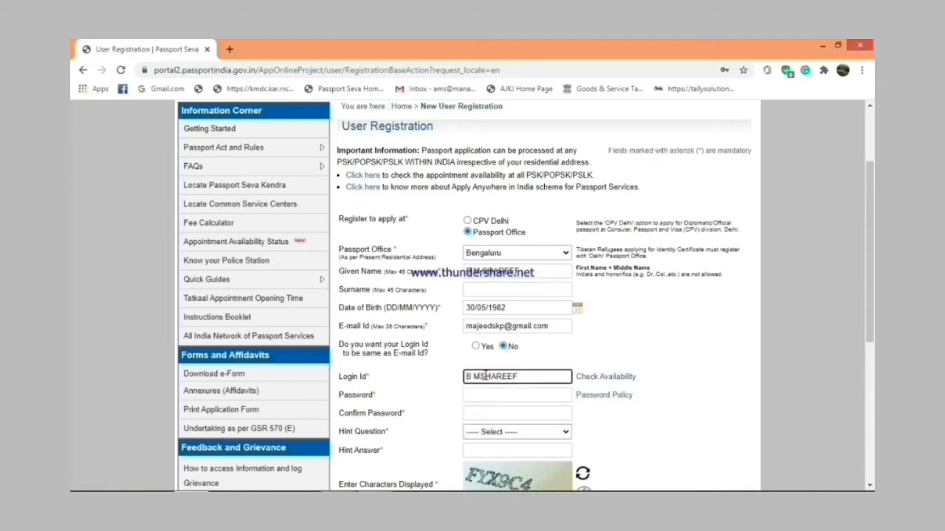
pyautogui.click(471, 376)
pyautogui.press('BackSpace')
pyautogui.click(517, 377)
pyautogui.write('123')
pyautogui.click(607, 378)
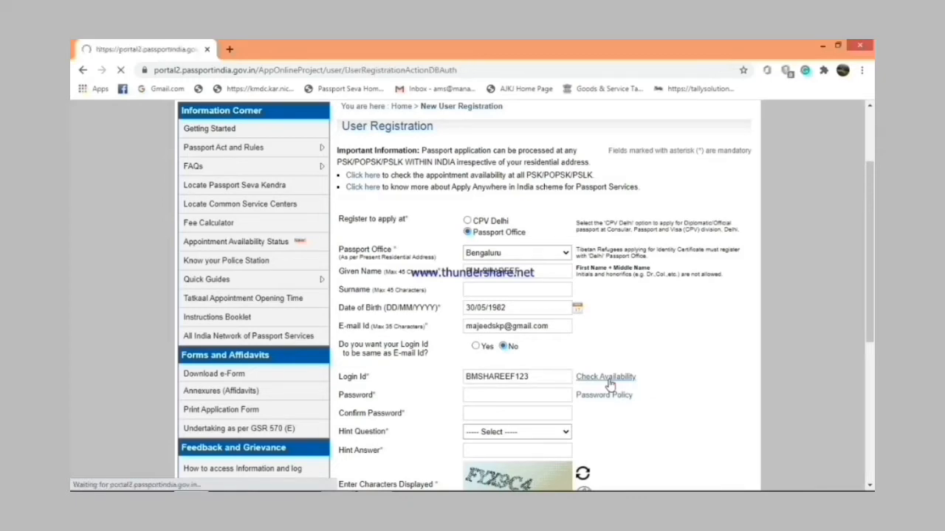
# Type the account password in the Password field
pyautogui.scroll(-2, 871, 185)
pyautogui.scroll(-2, 870, 185)
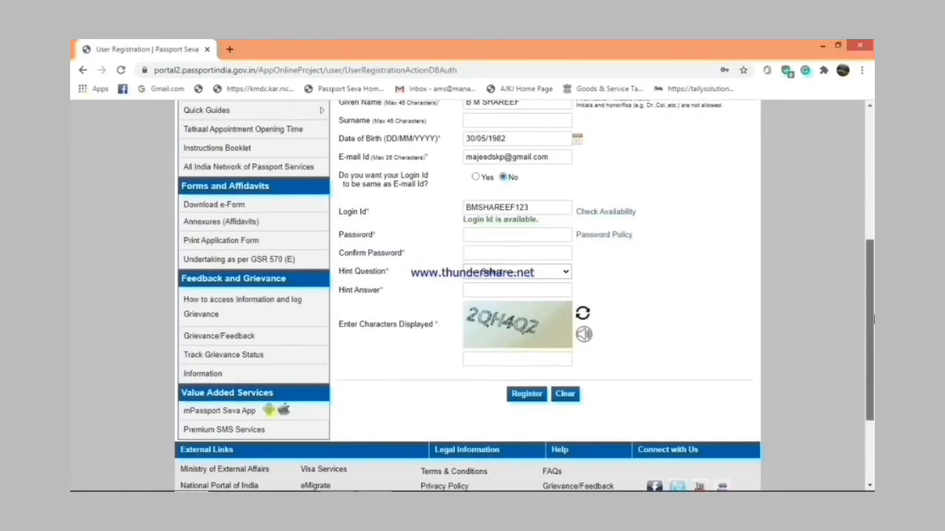
pyautogui.click(481, 234)
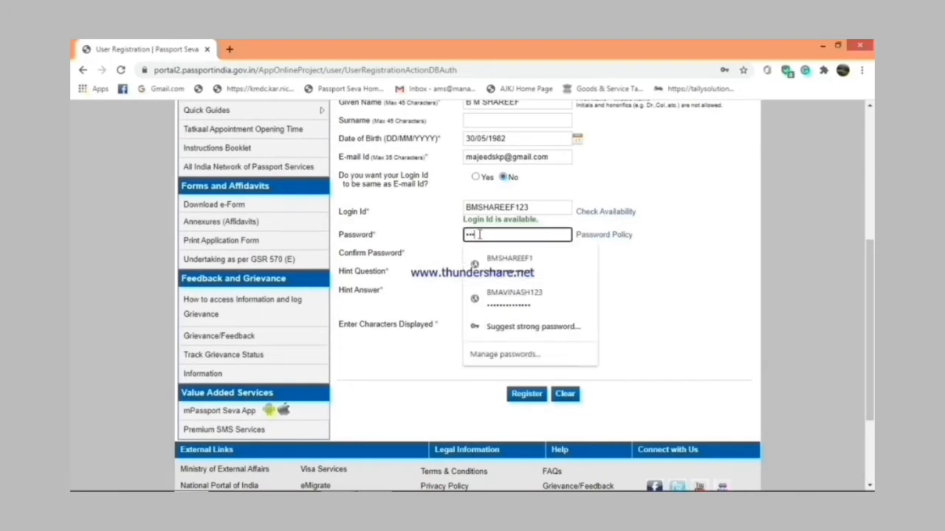
pyautogui.press('Tab')
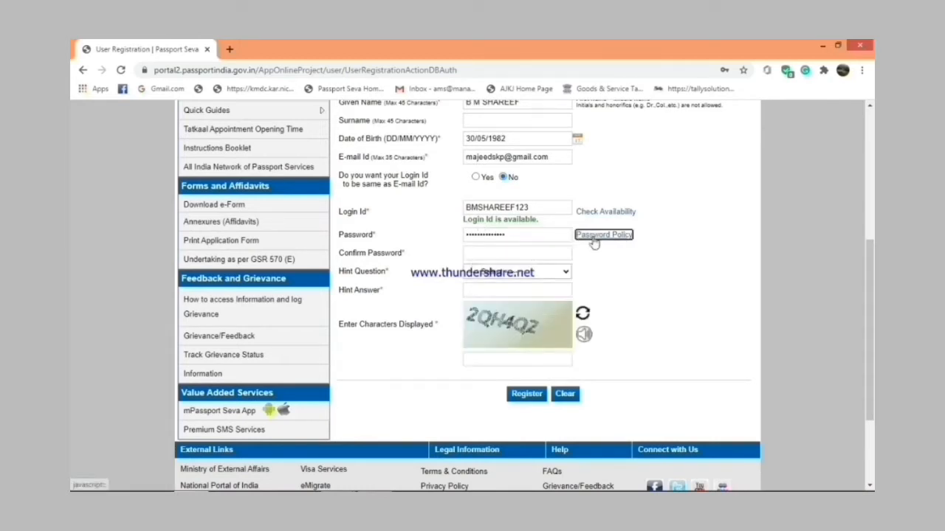
# Re-enter the account password in the Confirm Password field
pyautogui.click(522, 253)
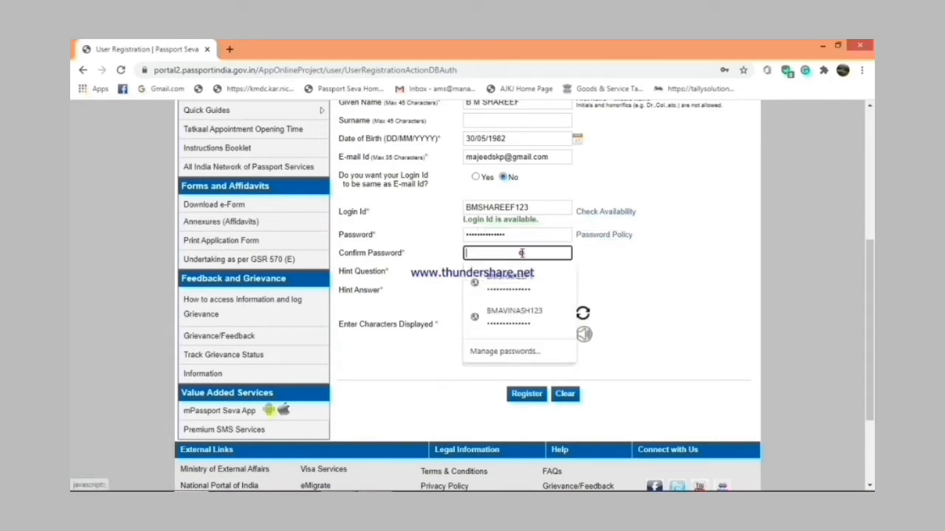
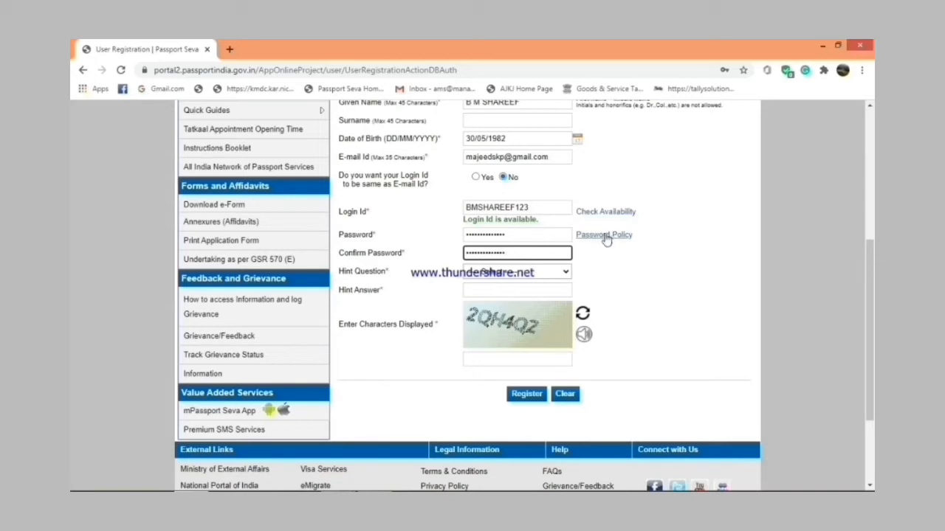
# Choose Mother's Maiden Name as the hint question and fill in the hint answer
pyautogui.click(536, 276)
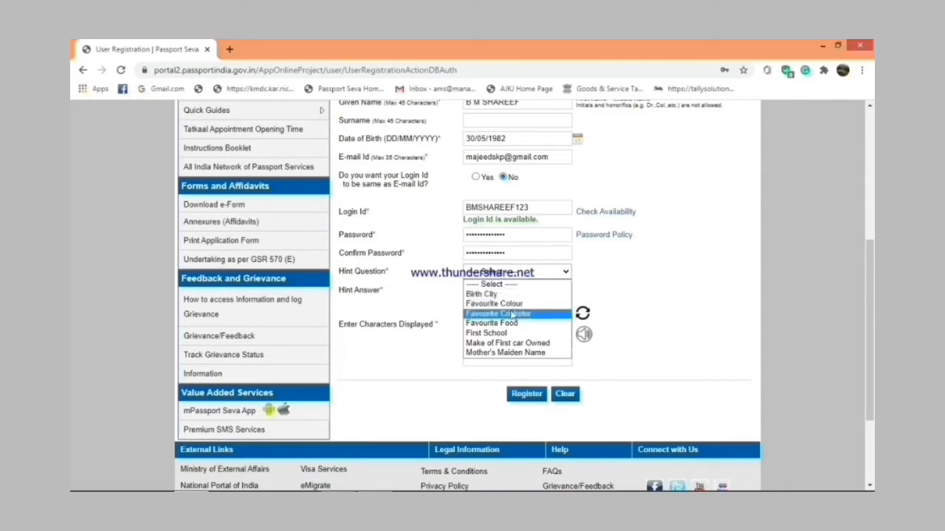
pyautogui.click(499, 354)
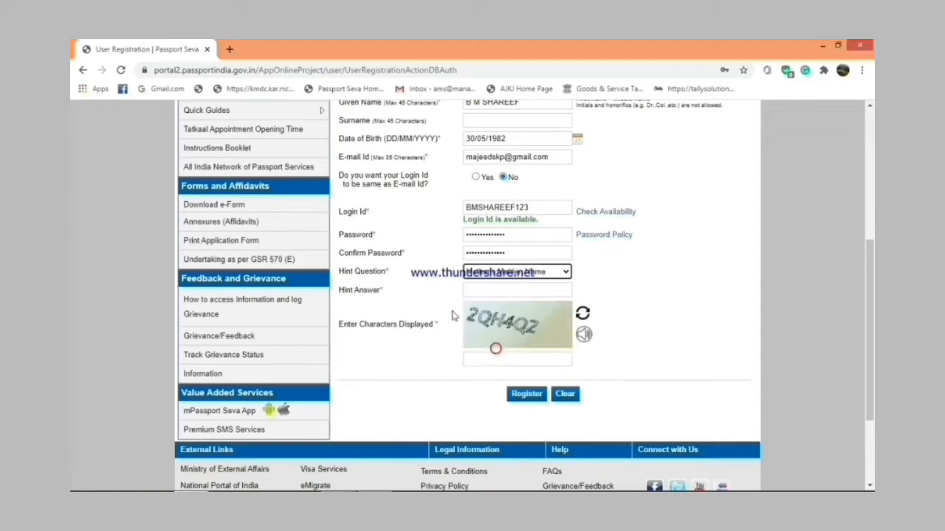
pyautogui.click(485, 289)
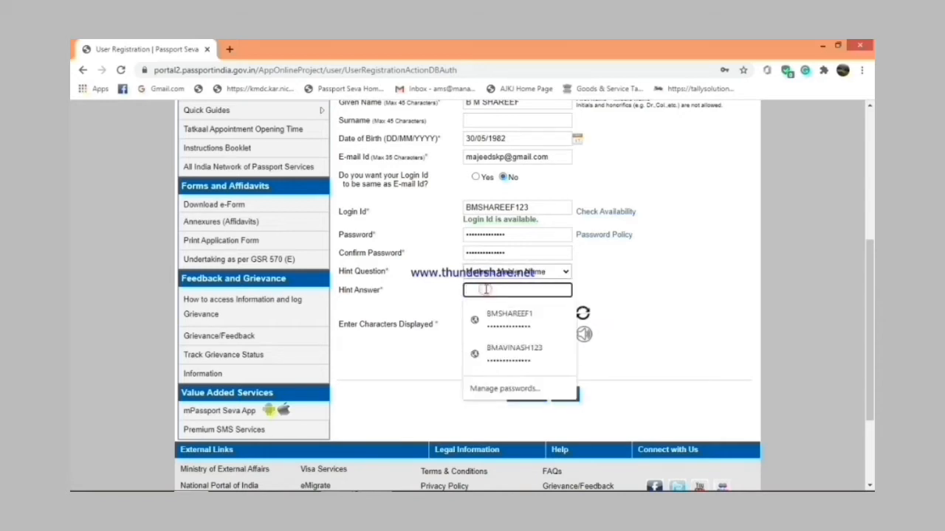
pyautogui.write('••')
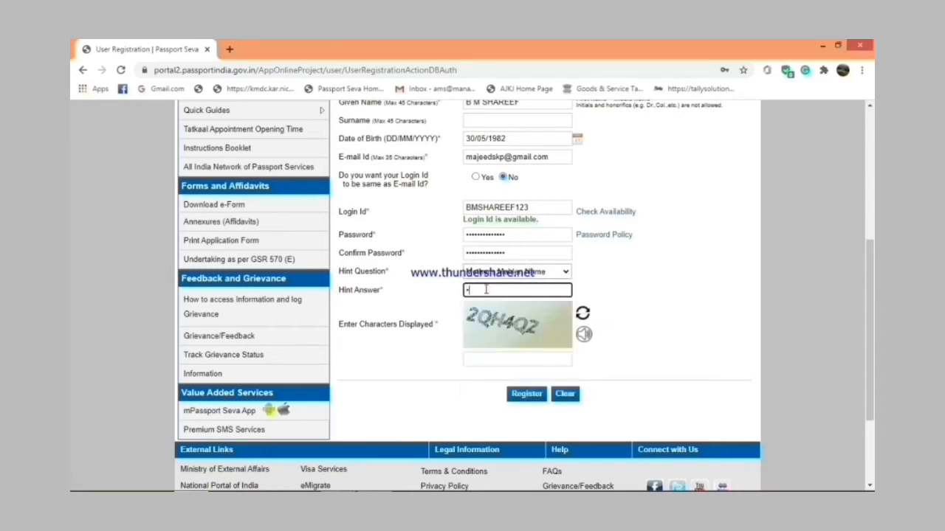
# Enter the displayed characters 2QH4QZ, submit the registration, and save the login in the browser
pyautogui.press('Tab')
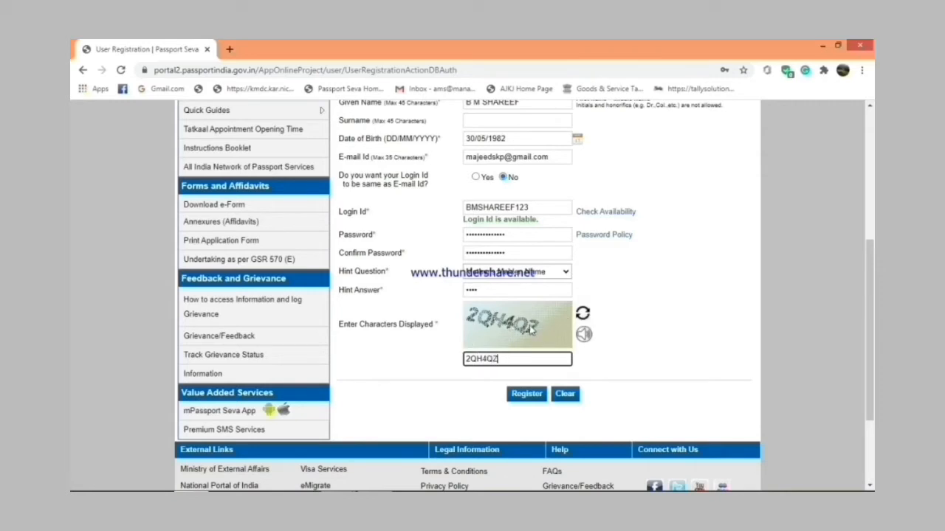
pyautogui.click(531, 403)
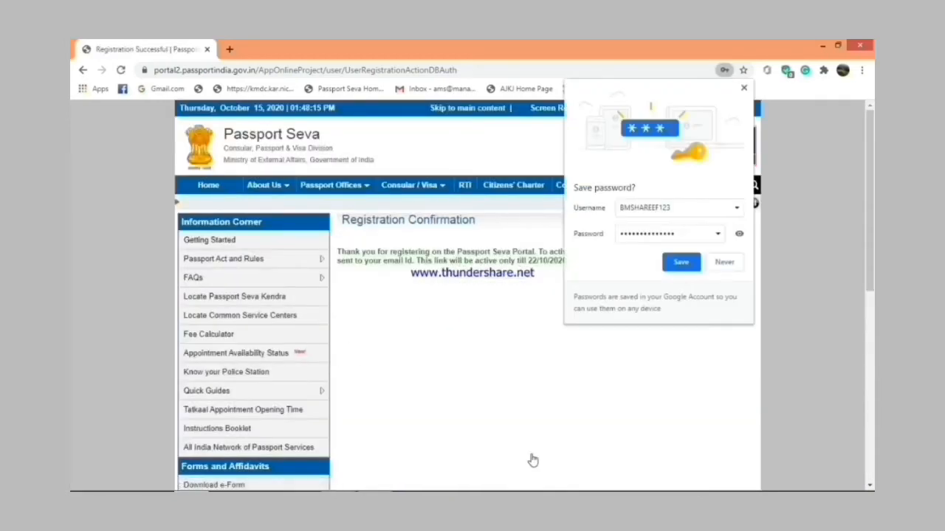
pyautogui.click(682, 263)
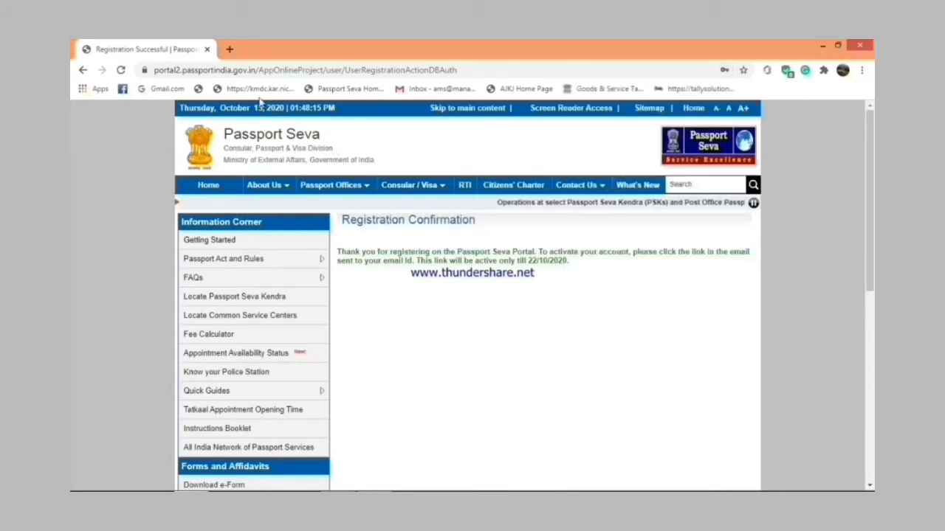
# Open Gmail in a new tab and open the Registration Confirmation email from passport.admin
pyautogui.click(231, 49)
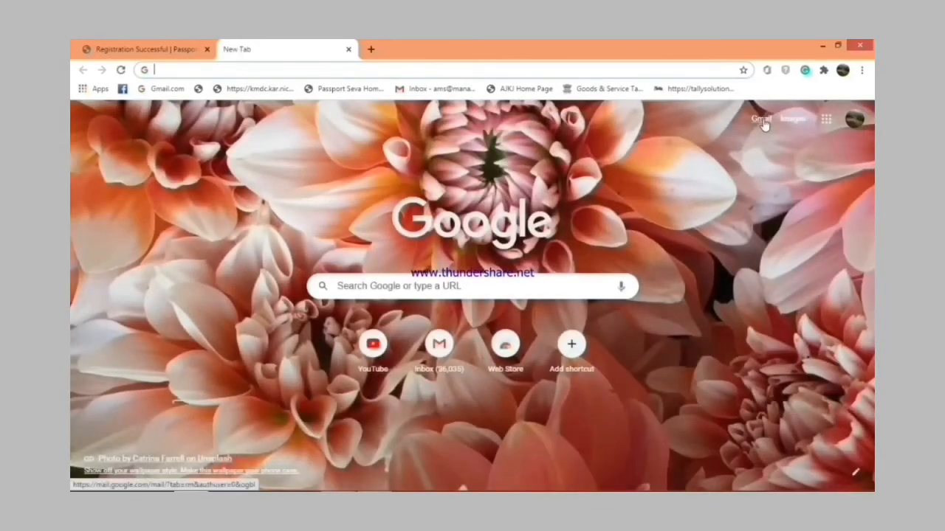
pyautogui.click(763, 122)
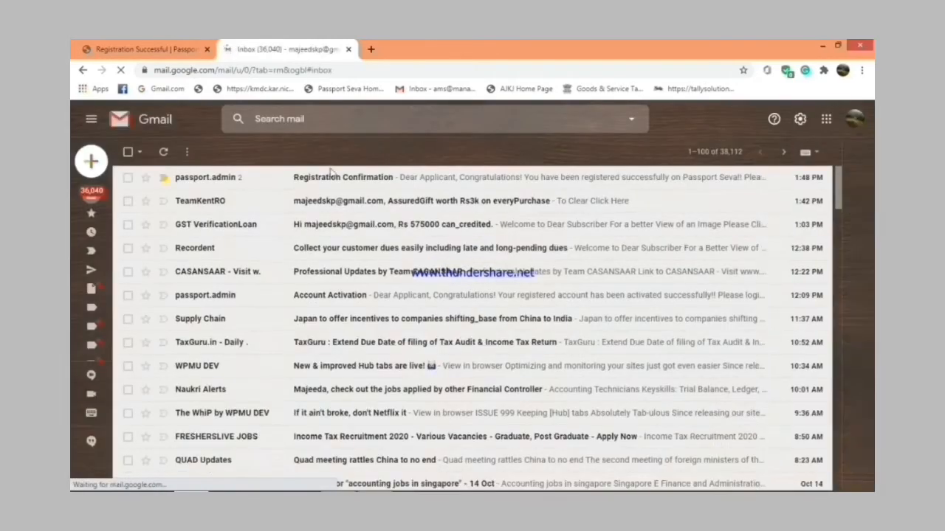
pyautogui.click(325, 183)
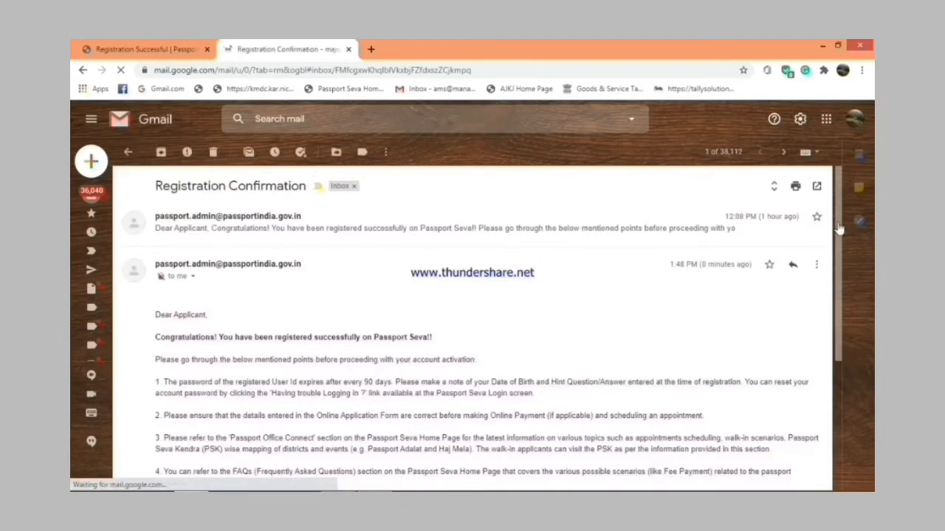
# Follow the account activation link at the end of the confirmation email
pyautogui.moveTo(839, 229); pyautogui.dragTo(846, 423)
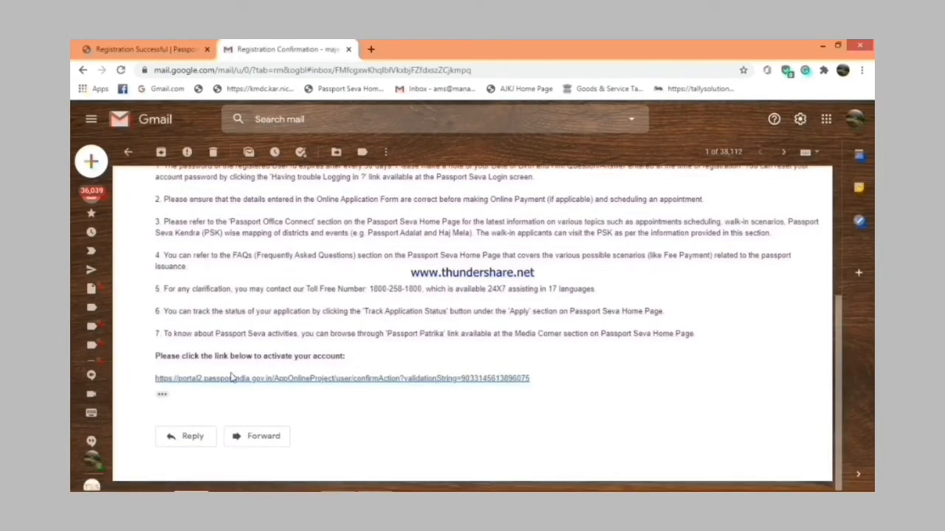
pyautogui.click(277, 379)
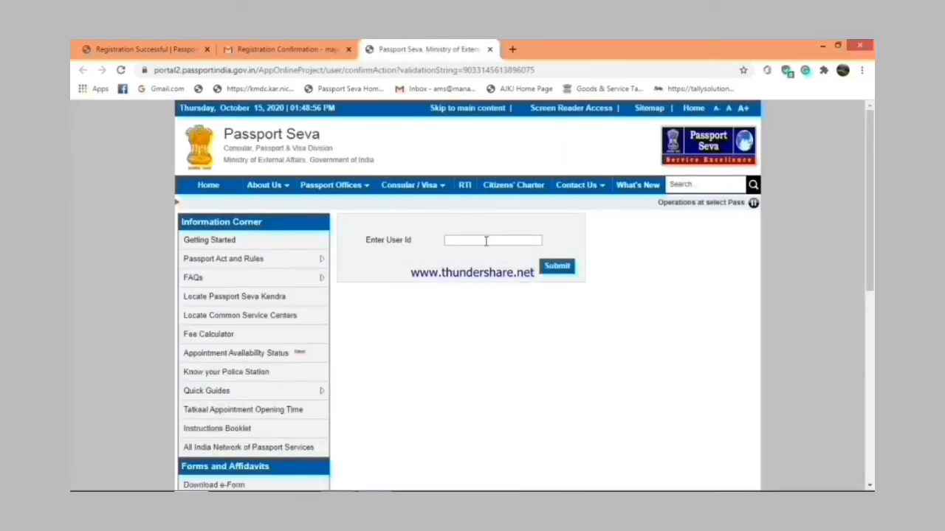
# Enter the registered login ID on the activation page and submit it
pyautogui.click(486, 242)
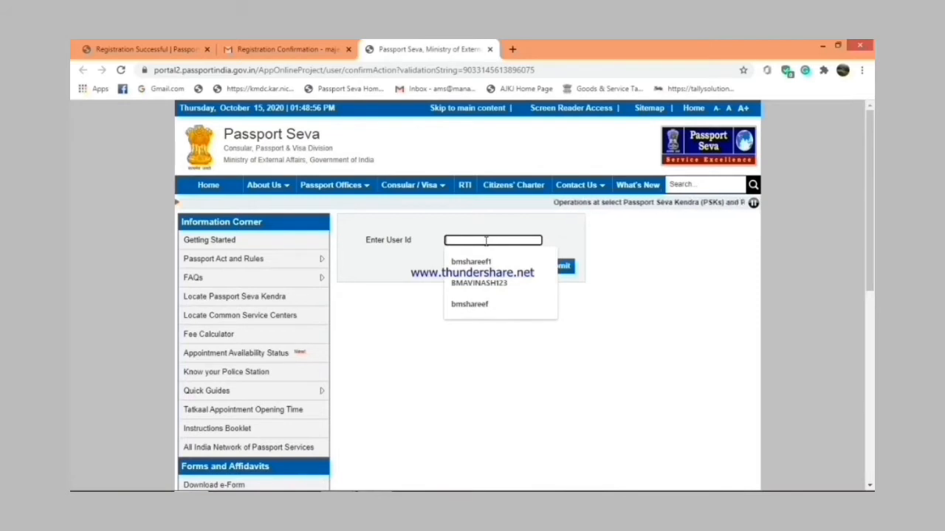
pyautogui.click(553, 270)
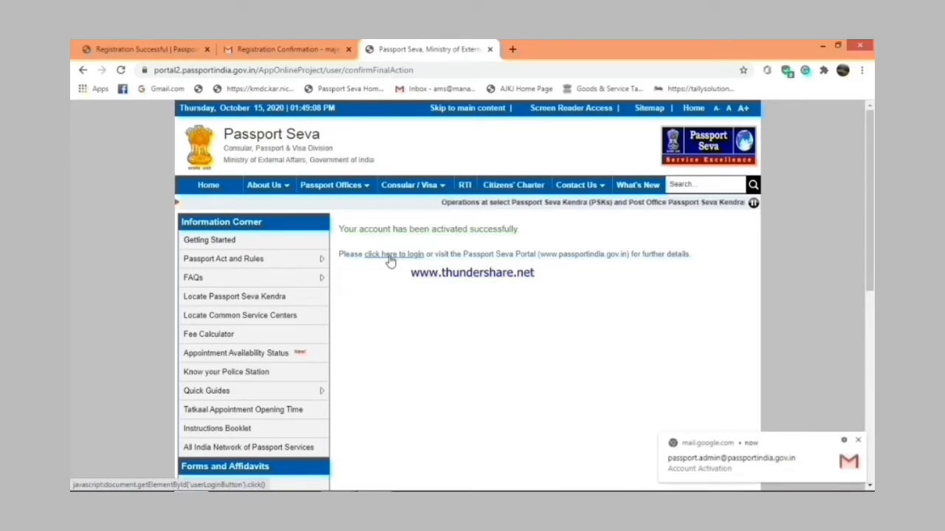
# Open the login page and continue with the registered login ID picked from the suggestions
pyautogui.click(391, 262)
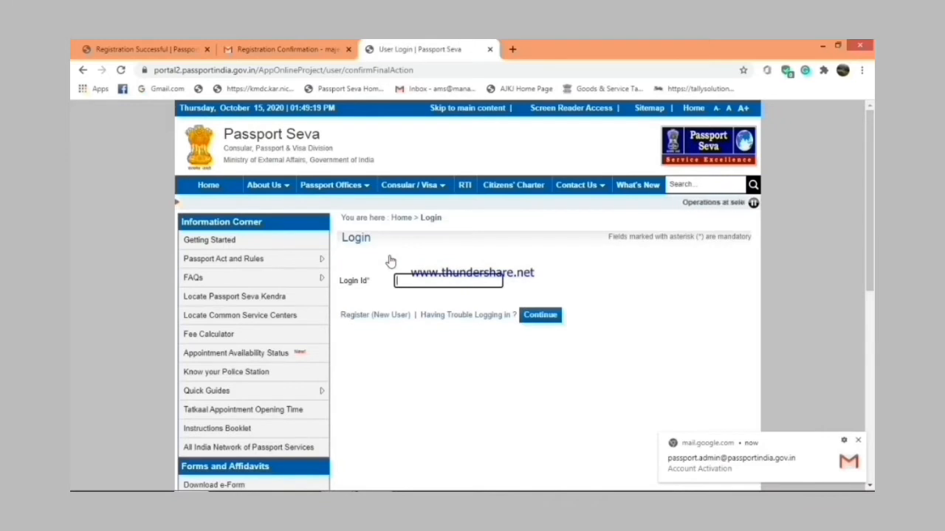
pyautogui.write('B')
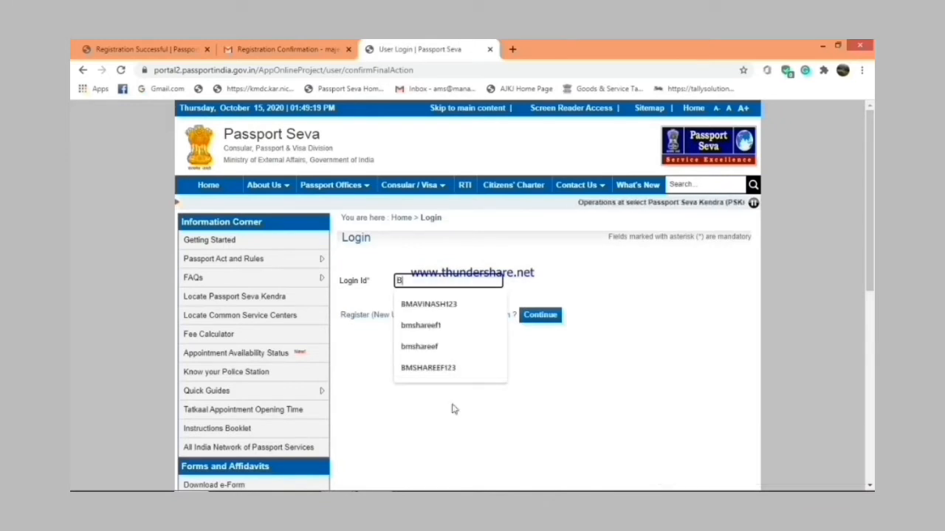
pyautogui.click(451, 373)
pyautogui.click(531, 323)
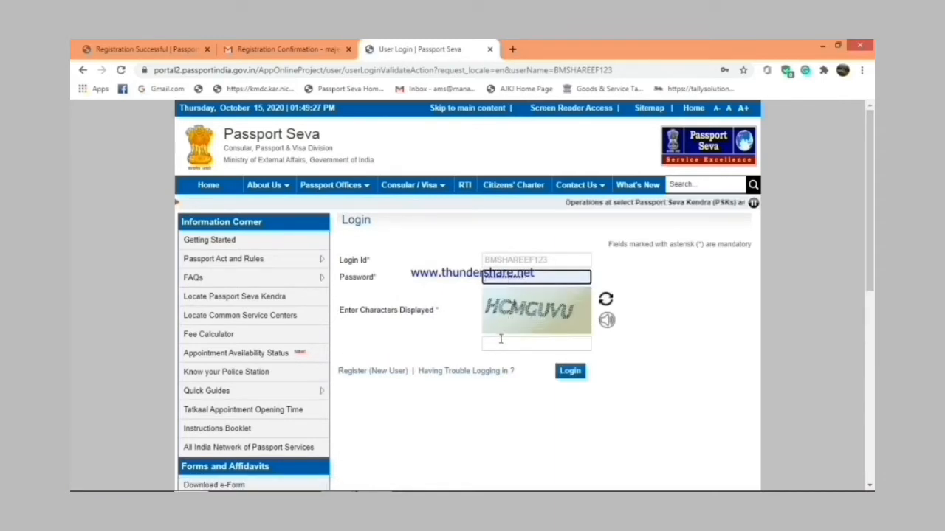
# Enter the displayed characters HCMGUVU and log in to the account
pyautogui.click(501, 339)
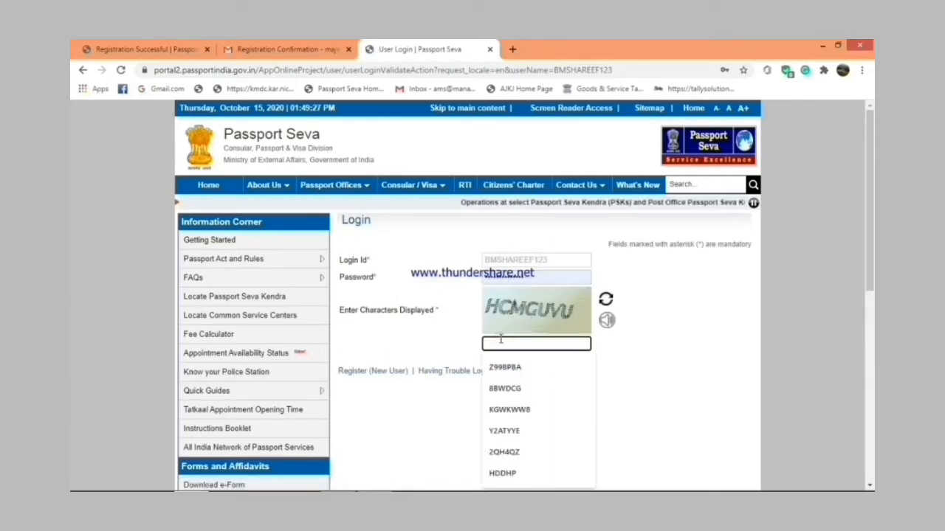
pyautogui.write('HCMG')
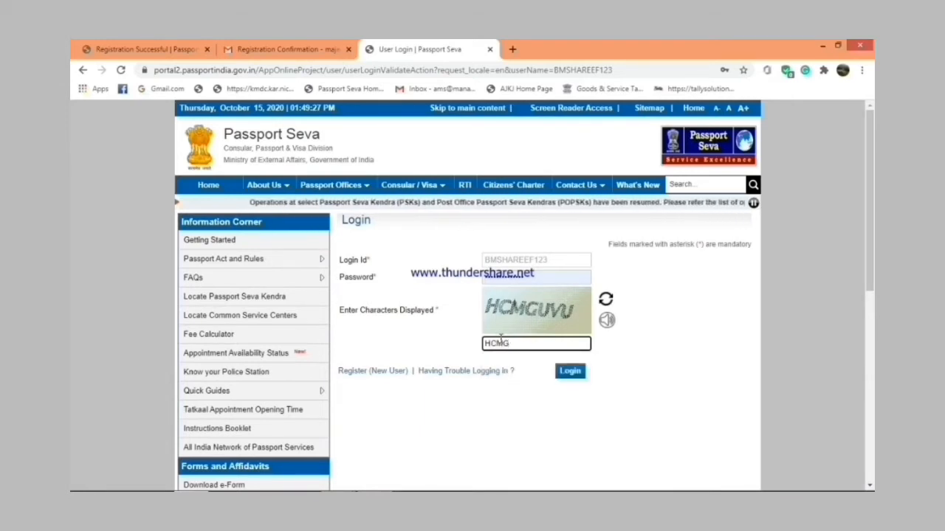
pyautogui.write('UVU')
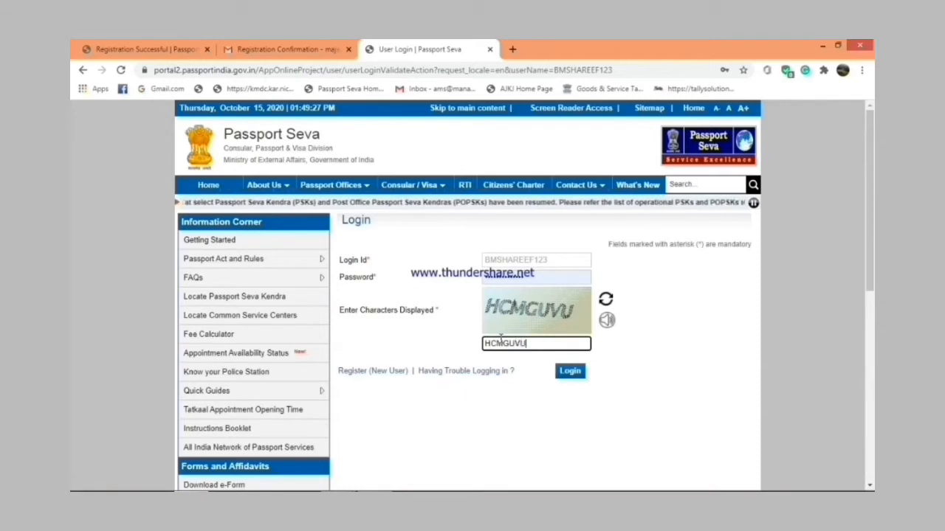
pyautogui.click(570, 375)
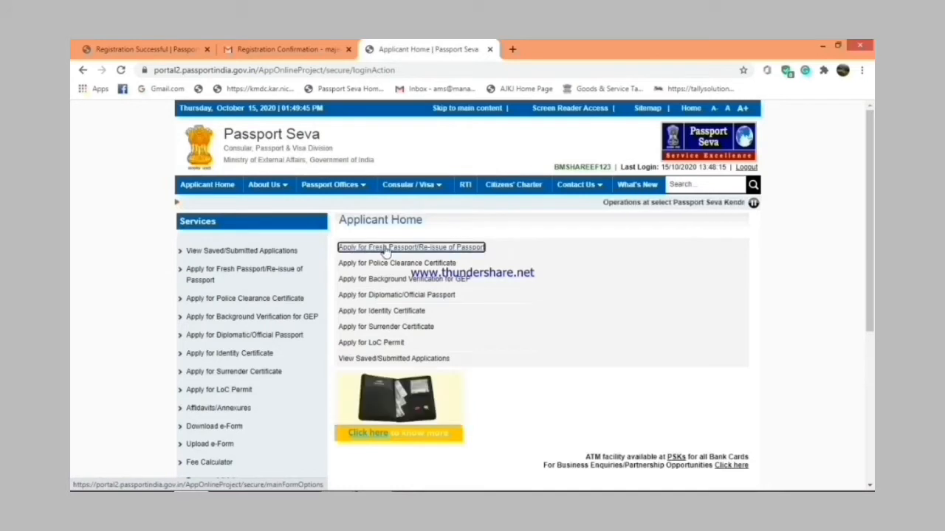
# Start a fresh passport application, choosing to fill the application form online
pyautogui.click(428, 252)
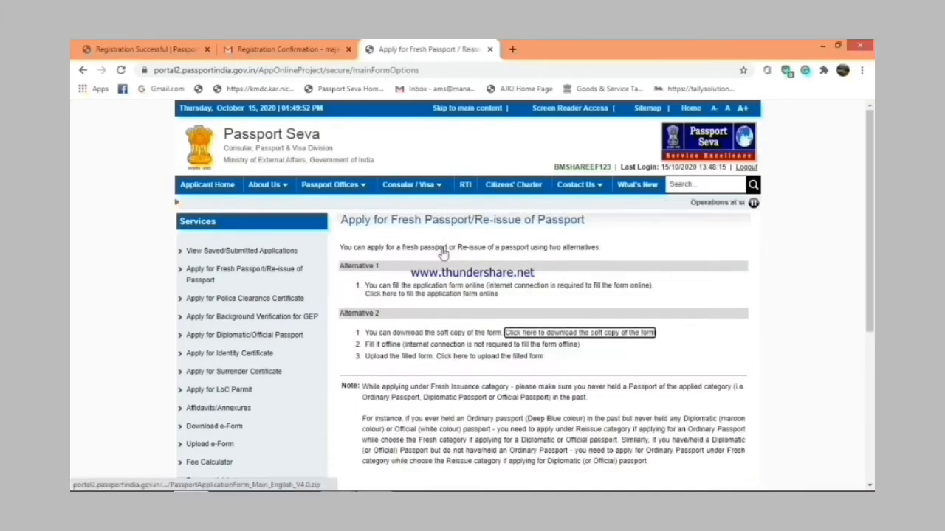
pyautogui.click(413, 297)
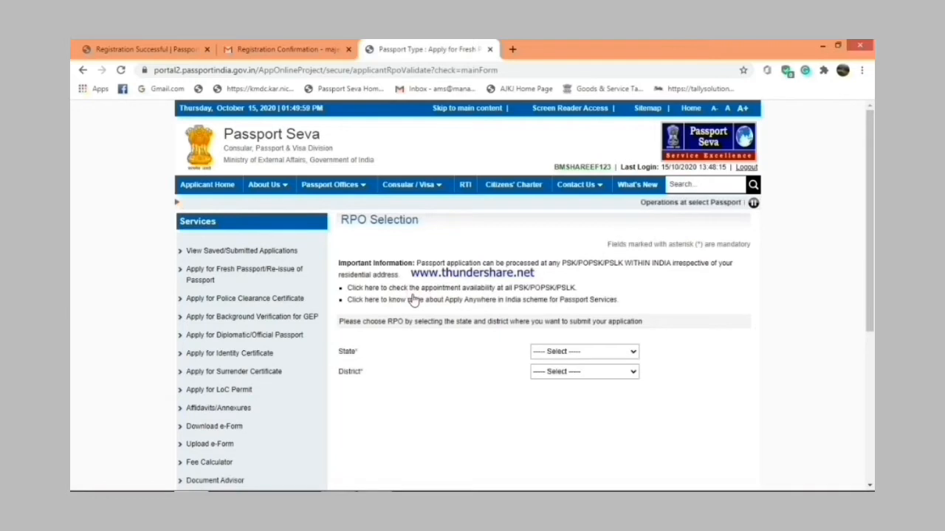
# Select Karnataka as the state and choose the district for the passport office
pyautogui.click(555, 351)
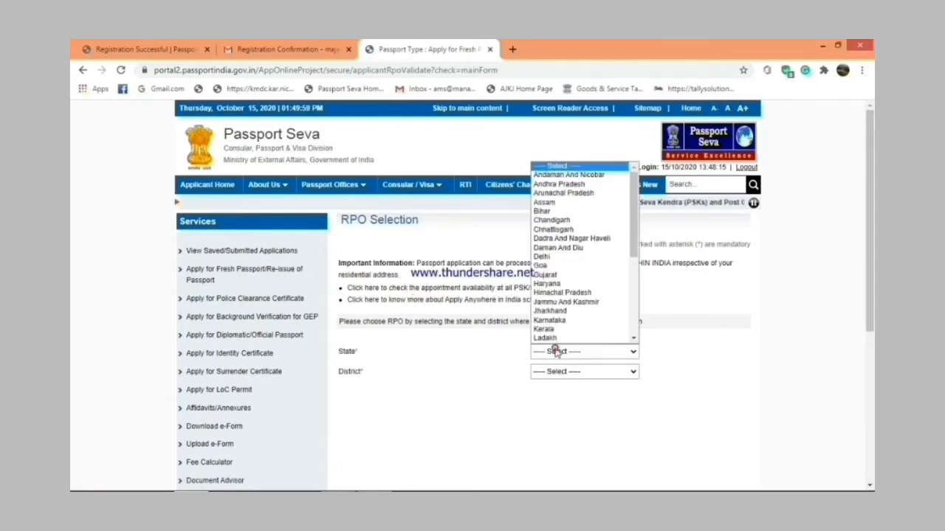
pyautogui.press('k')
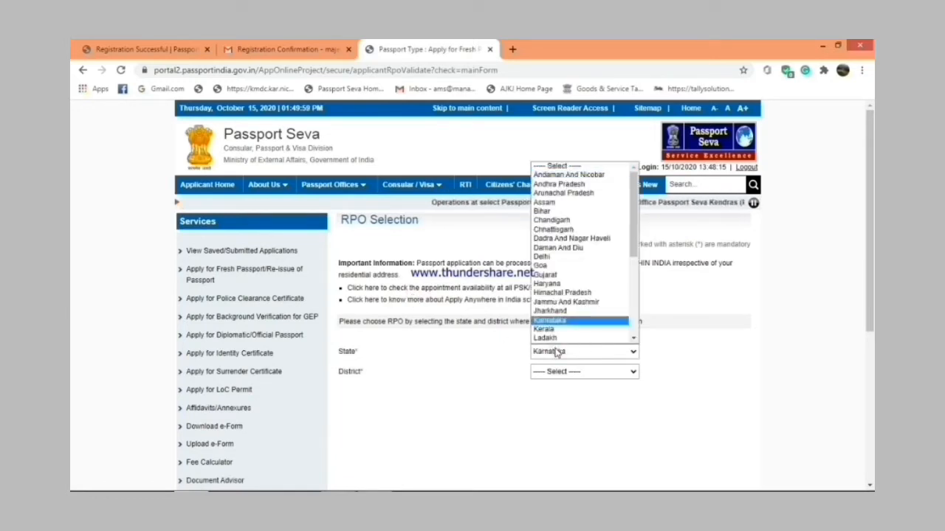
pyautogui.press('Return')
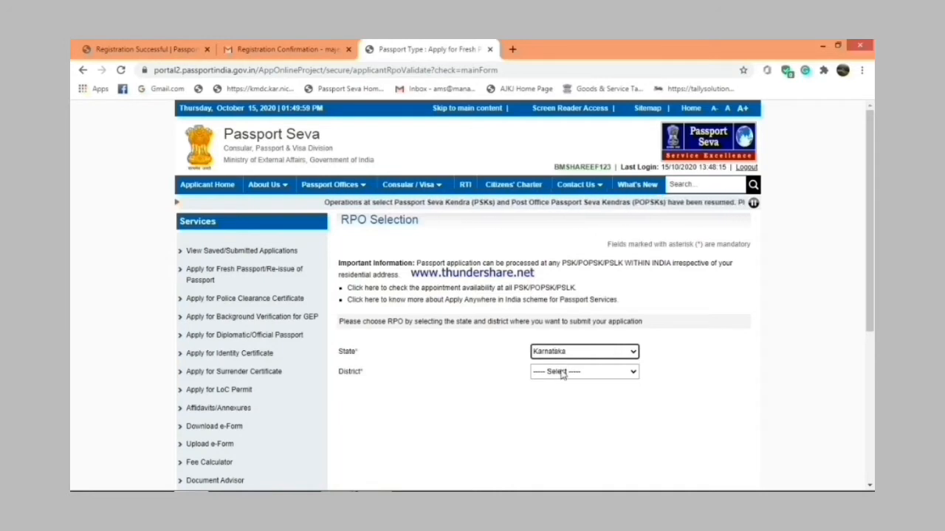
pyautogui.click(562, 374)
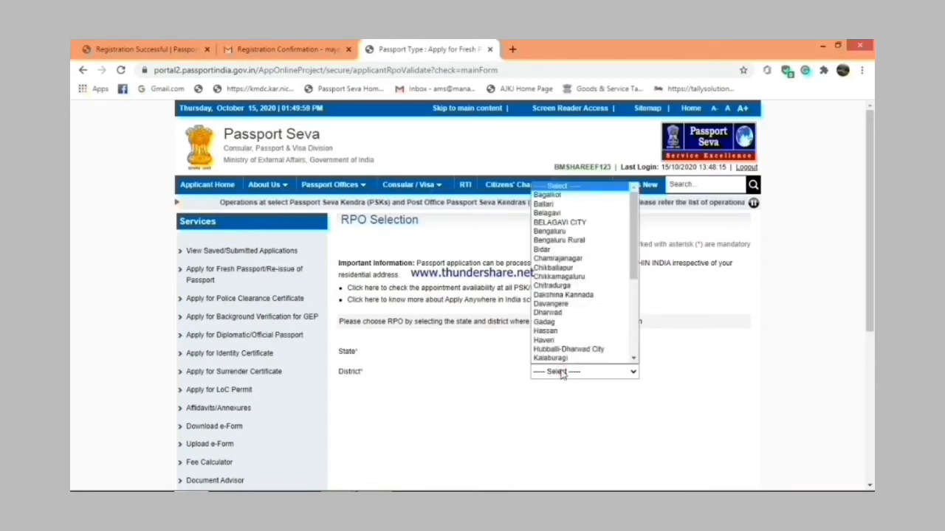
pyautogui.scroll(-1, 569, 341)
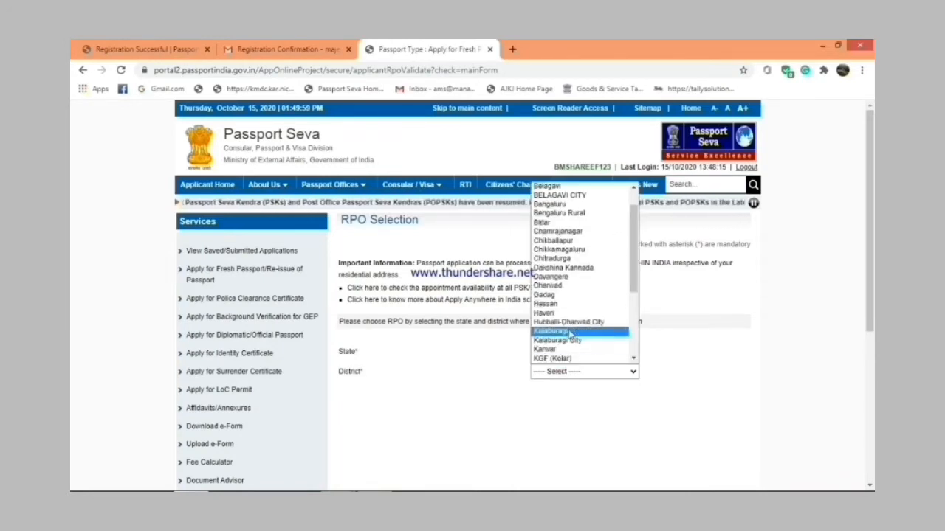
pyautogui.click(569, 303)
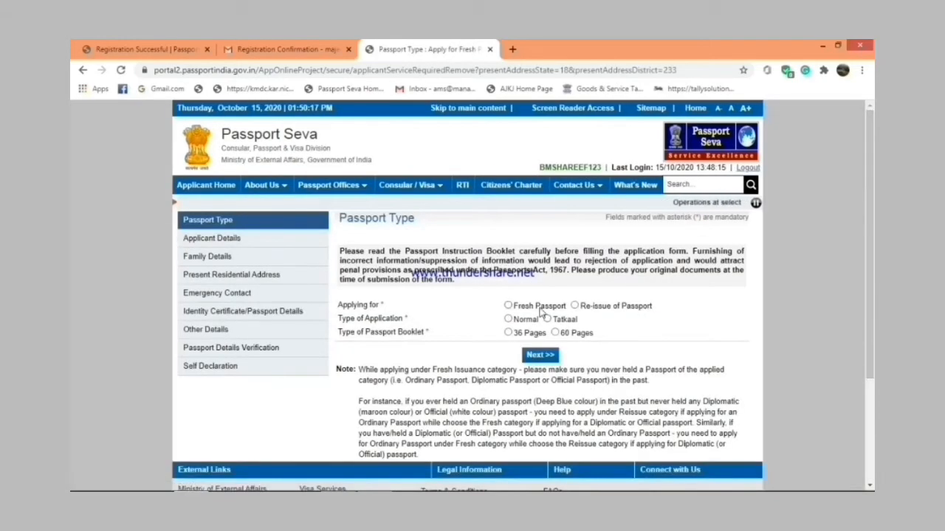
# Choose Fresh Passport, Normal application and a 36-page booklet, then proceed to applicant details
pyautogui.click(510, 307)
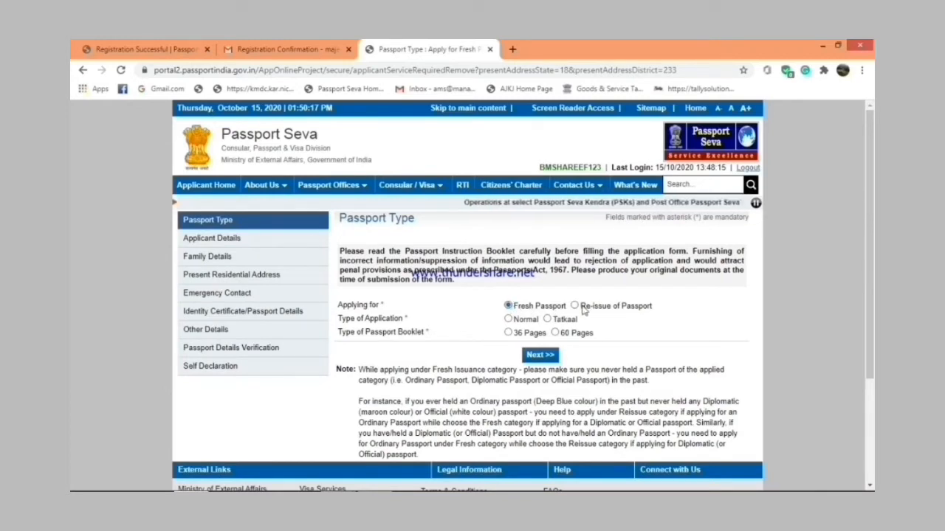
pyautogui.click(508, 320)
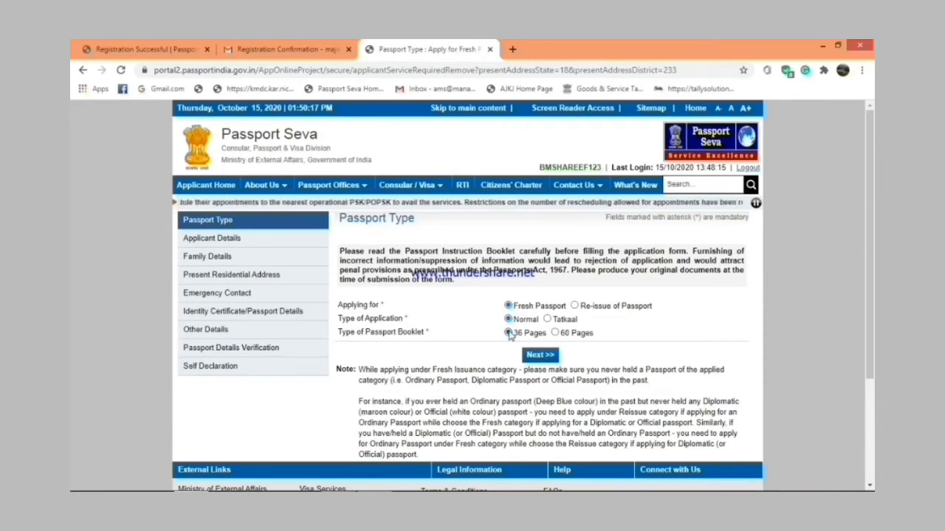
pyautogui.click(541, 356)
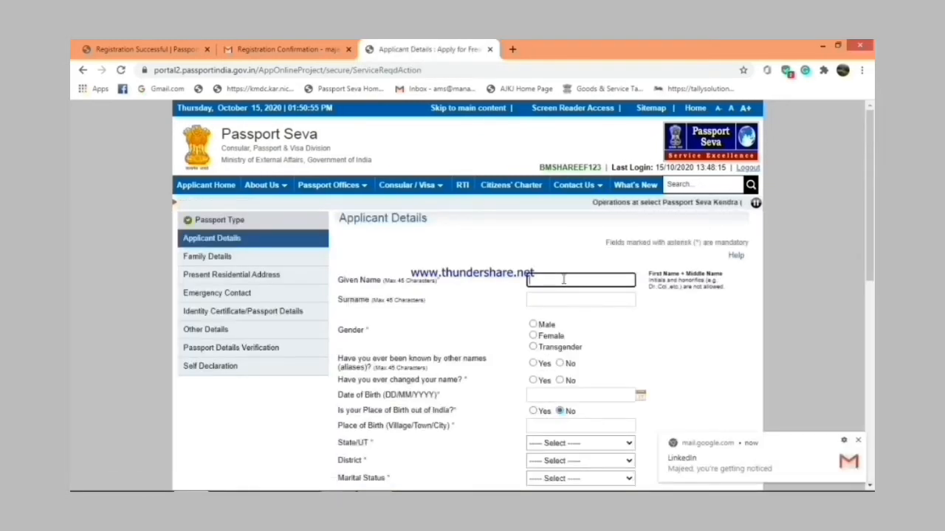
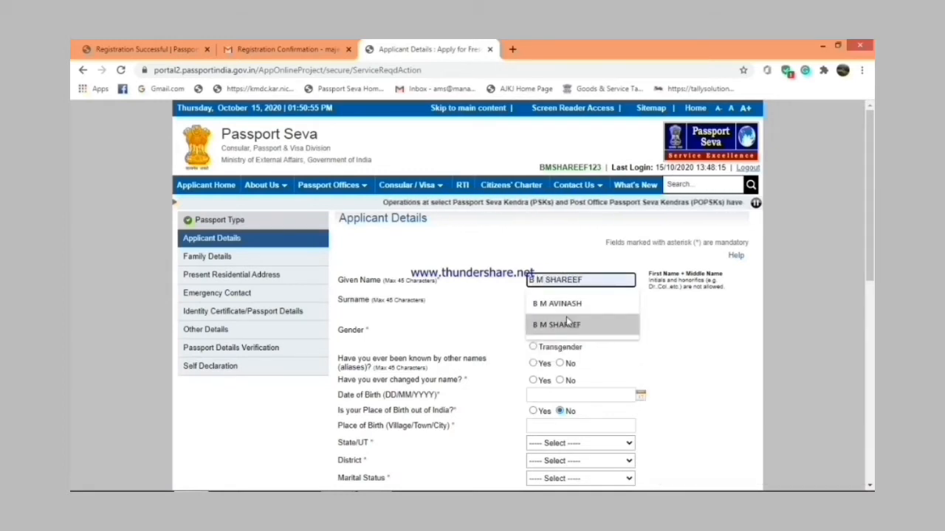
# Enter the applicant's given name from the suggestions and select Male as the gender
pyautogui.click(566, 326)
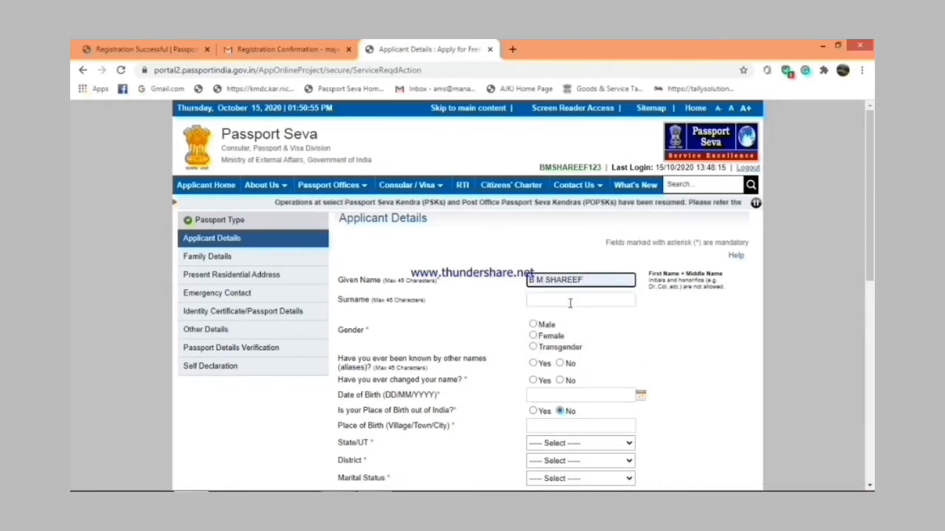
pyautogui.click(534, 326)
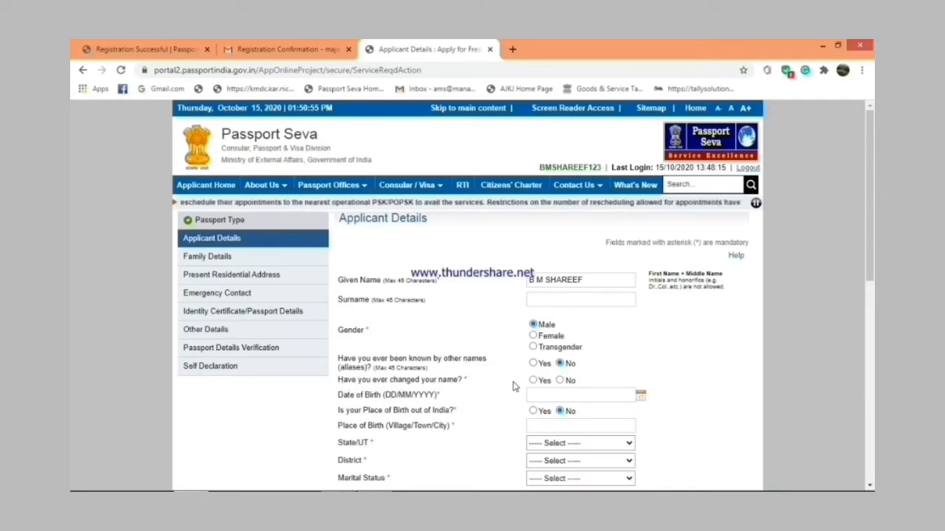
# Answer No to having changed name and enter the applicant's date of birth
pyautogui.click(560, 381)
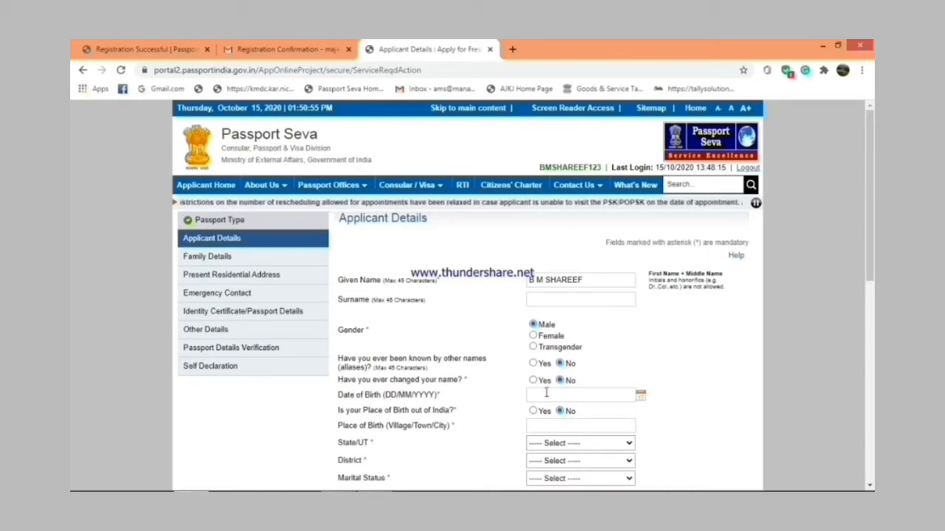
pyautogui.click(546, 393)
pyautogui.click(579, 423)
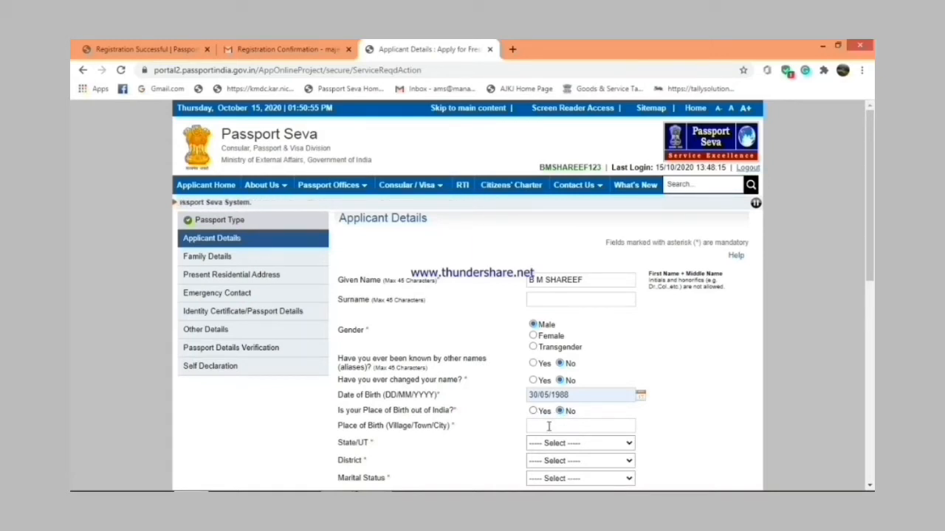
# Enter the applicant's place of birth, picking it from the suggestions
pyautogui.click(549, 426)
pyautogui.write('SU')
pyautogui.click(553, 448)
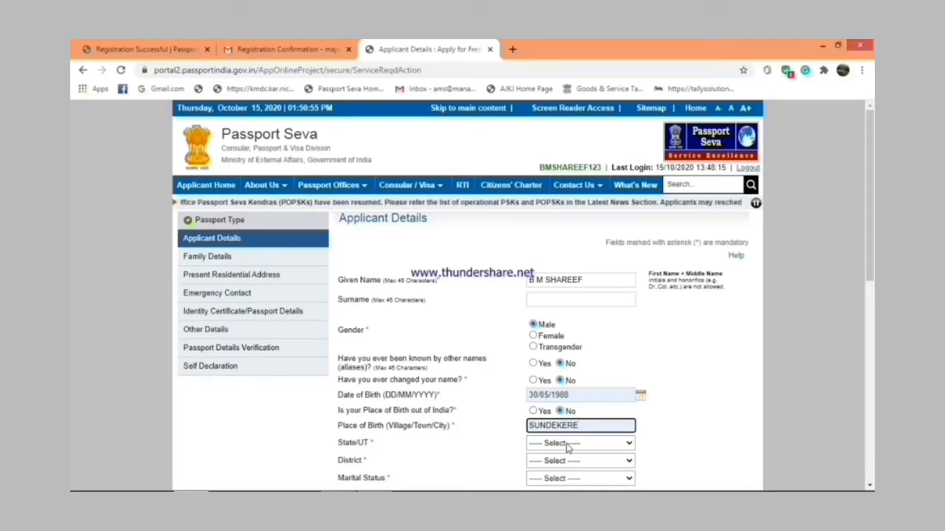
# Set the birth state to Karnataka and the district to Hassan
pyautogui.click(567, 444)
pyautogui.press('k')
pyautogui.press('Return')
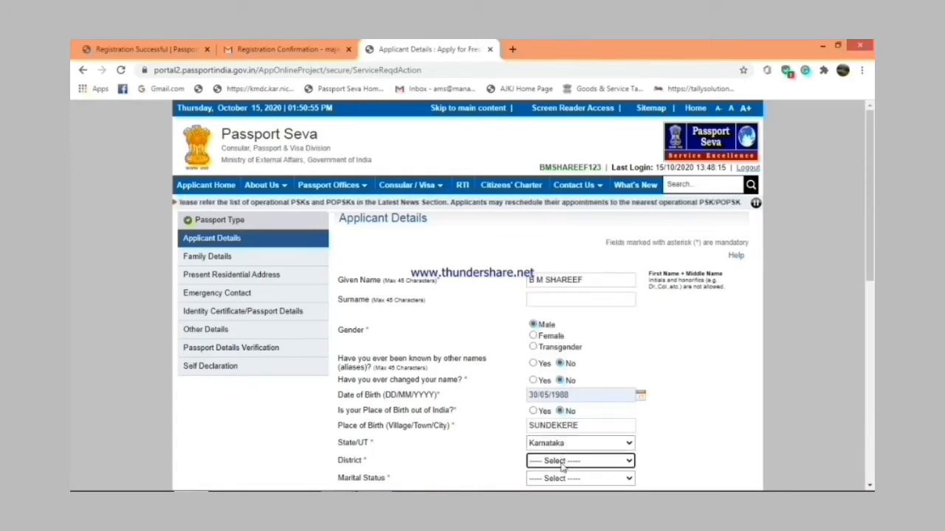
pyautogui.click(561, 462)
pyautogui.press('h')
pyautogui.press('Return')
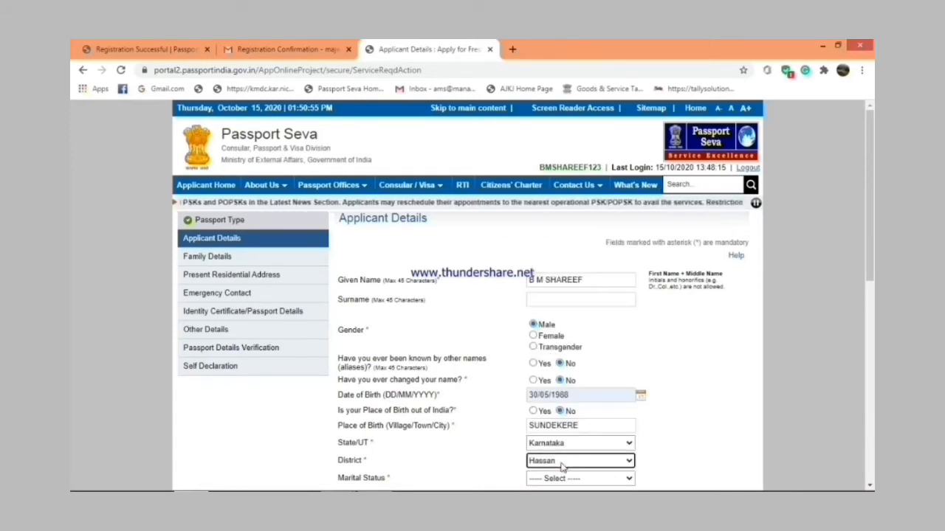
pyautogui.press('Tab')
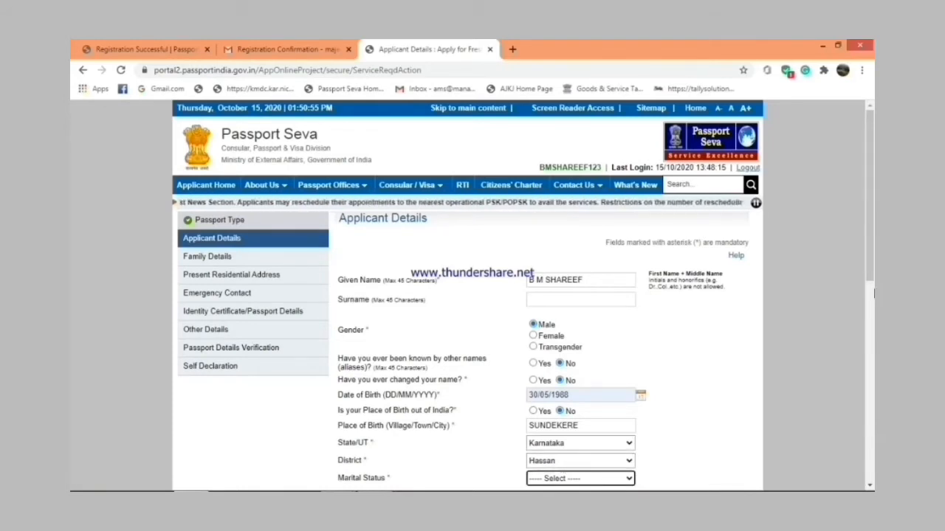
# Set the marital status to Single
pyautogui.scroll(-3, 874, 292)
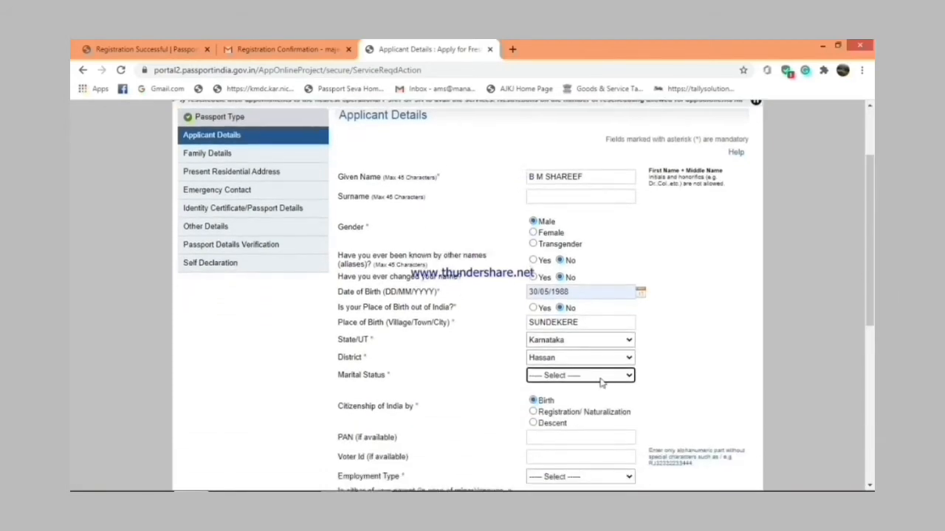
pyautogui.click(600, 377)
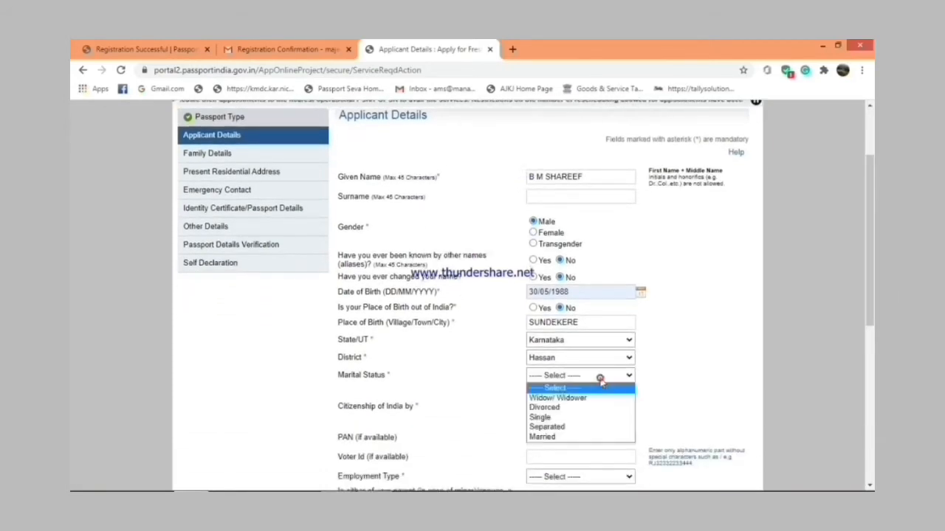
pyautogui.click(575, 419)
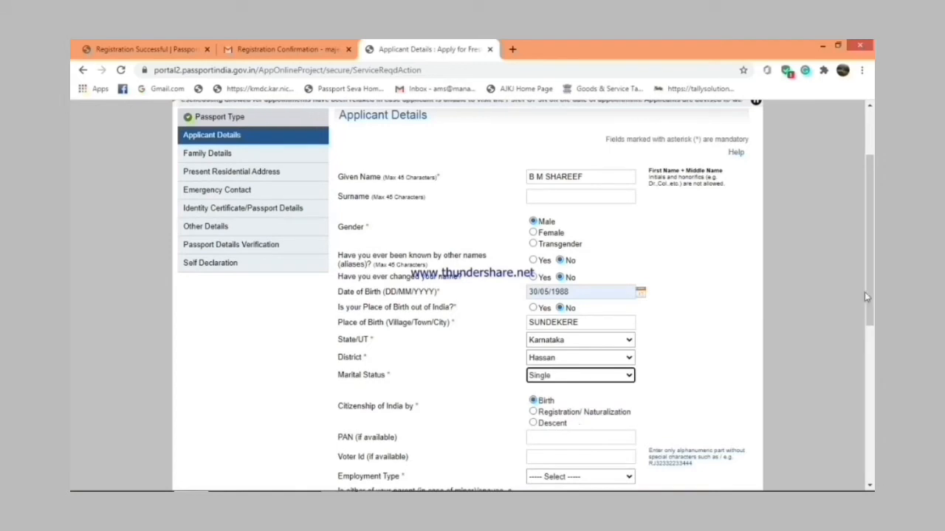
# Set the employment type to Self Employed
pyautogui.moveTo(865, 298); pyautogui.dragTo(868, 332)
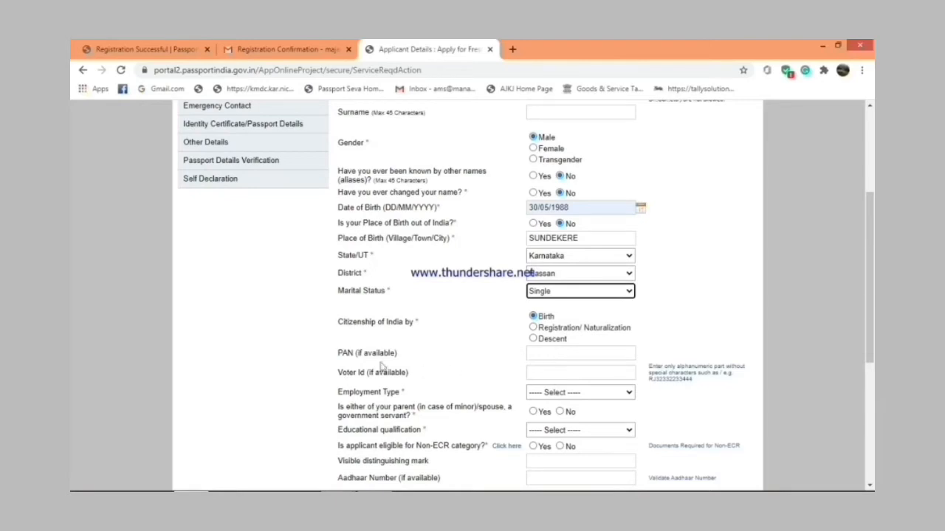
pyautogui.click(557, 355)
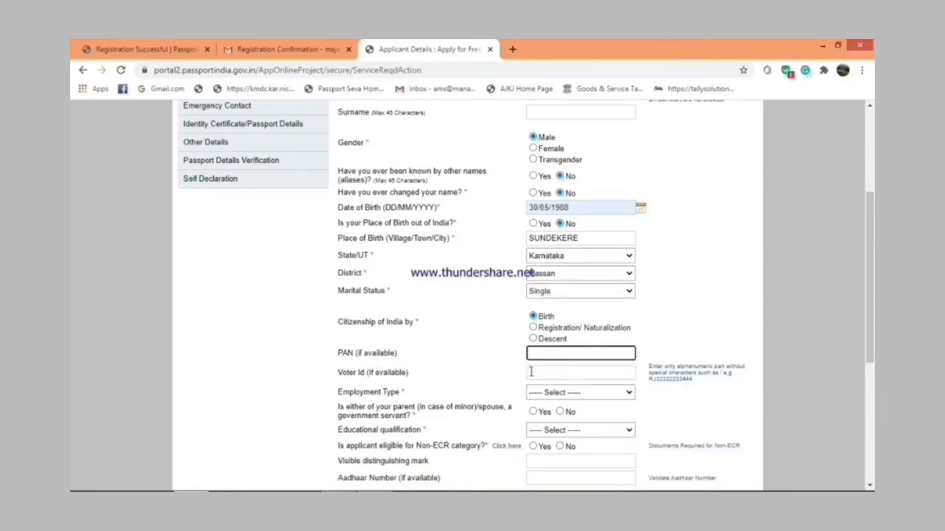
pyautogui.click(536, 373)
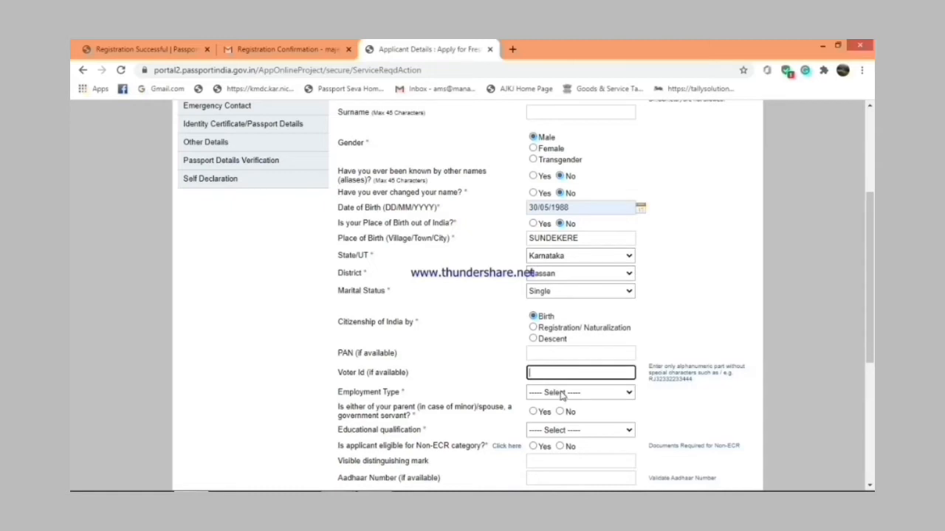
pyautogui.click(561, 395)
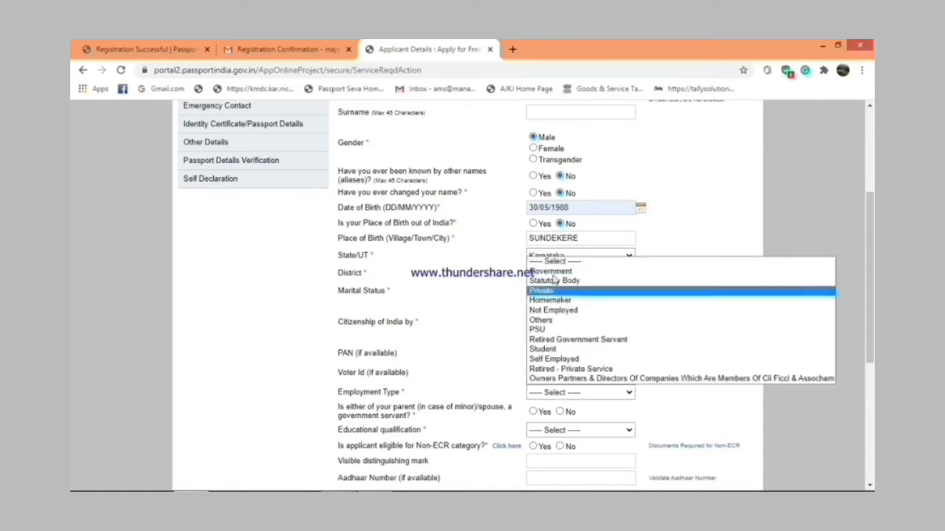
pyautogui.click(553, 360)
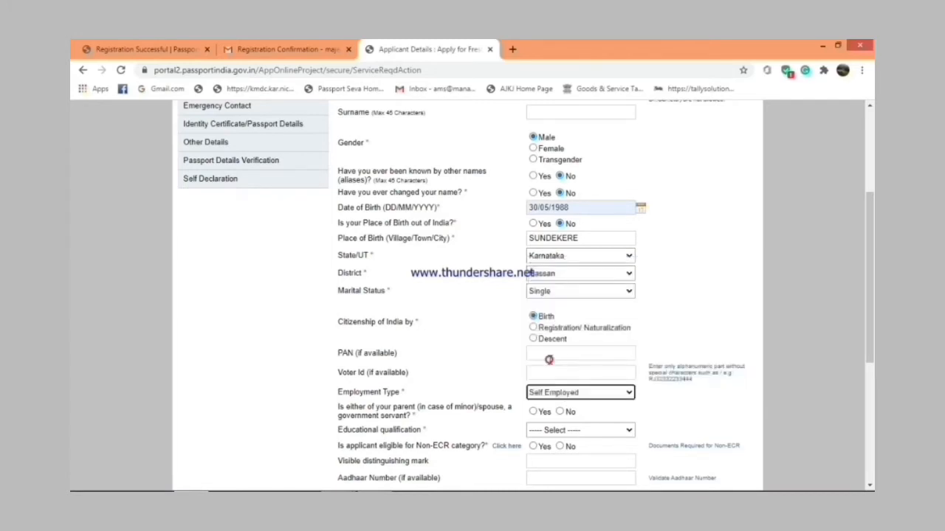
# Answer No to parent or spouse being a government servant and set educational qualification to 10th Pass And Above
pyautogui.click(560, 413)
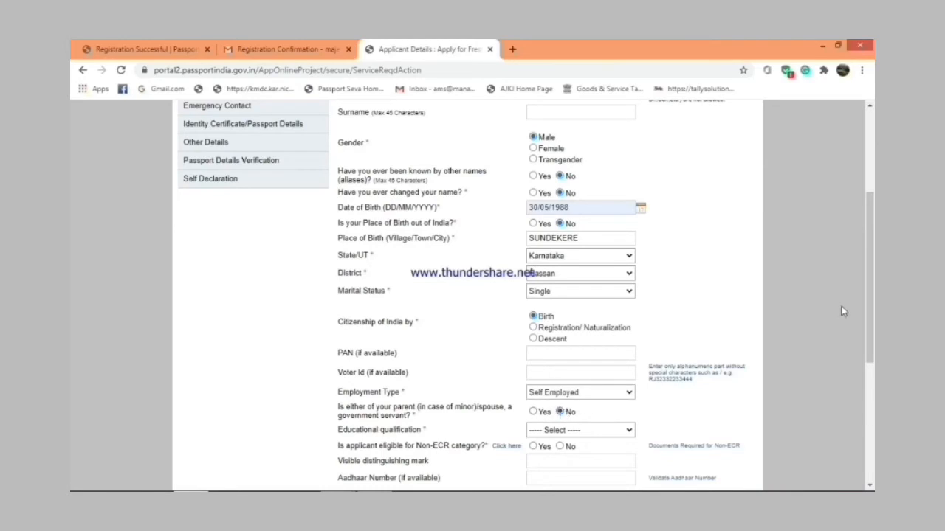
pyautogui.moveTo(870, 268); pyautogui.dragTo(869, 302)
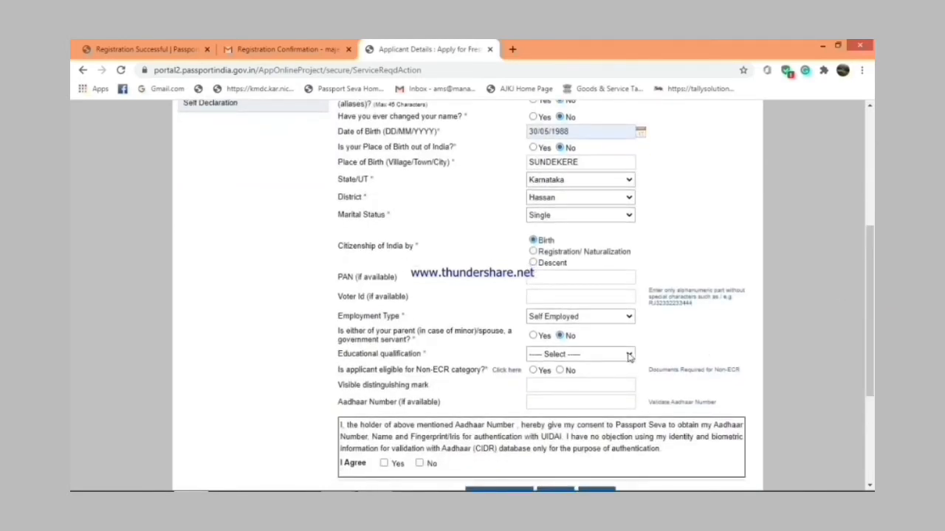
pyautogui.click(628, 356)
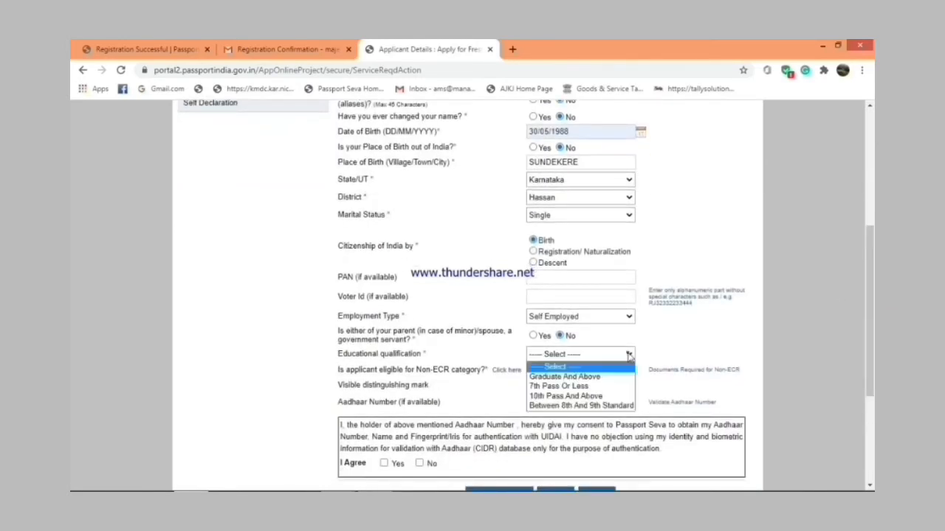
pyautogui.click(574, 397)
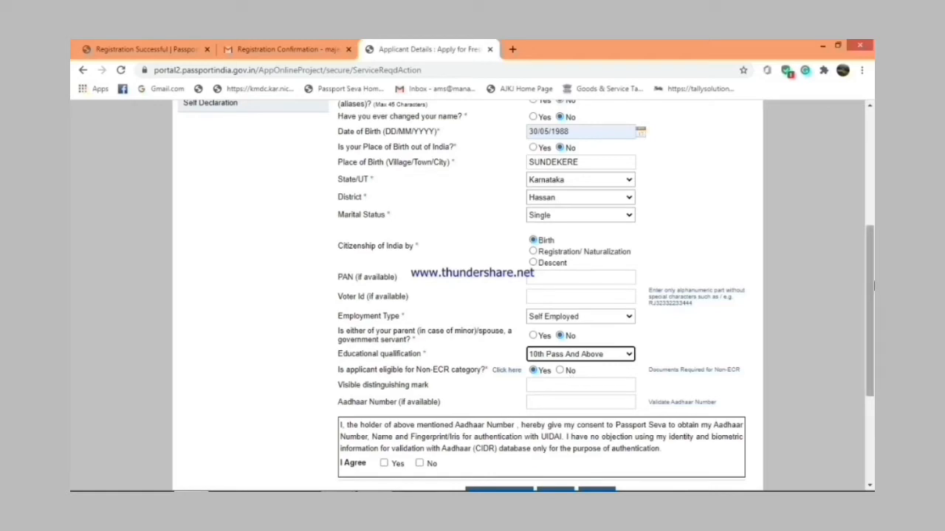
# Leave the Aadhaar number empty and continue to the family details page
pyautogui.scroll(-3, 874, 286)
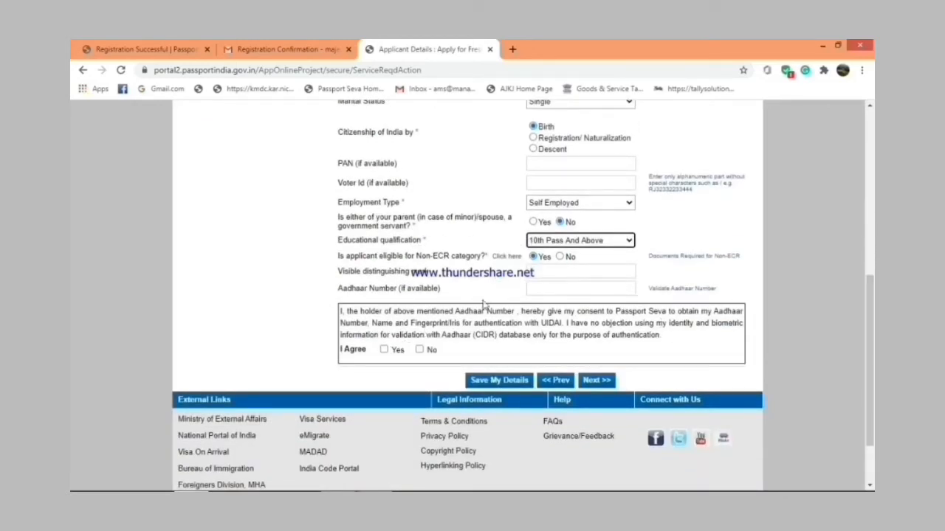
pyautogui.click(568, 288)
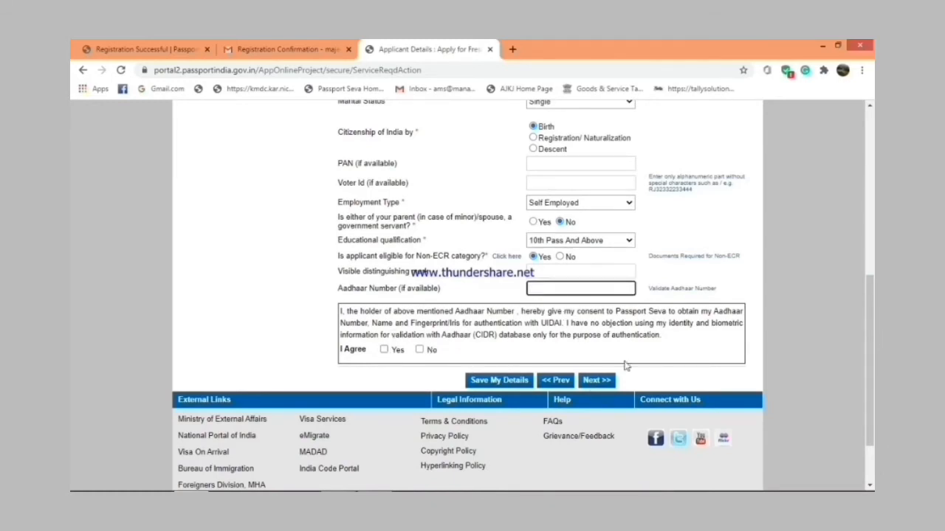
pyautogui.click(604, 383)
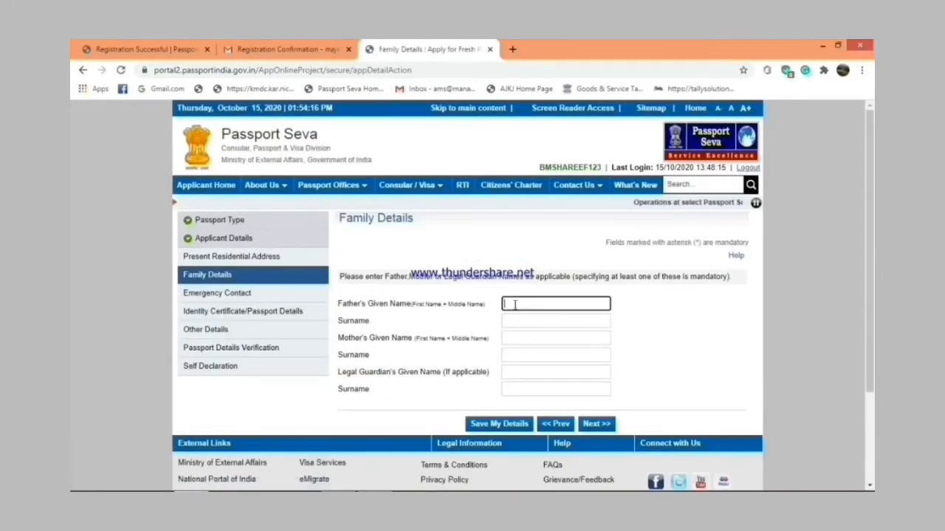
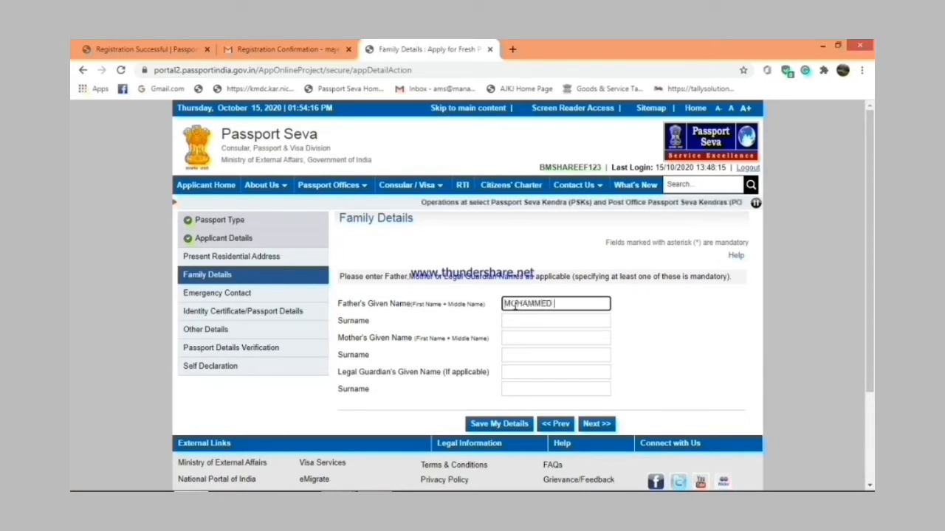
# Fill in the father's and mother's given names and continue to the present residential address page
pyautogui.press('Tab')
pyautogui.press('Tab')
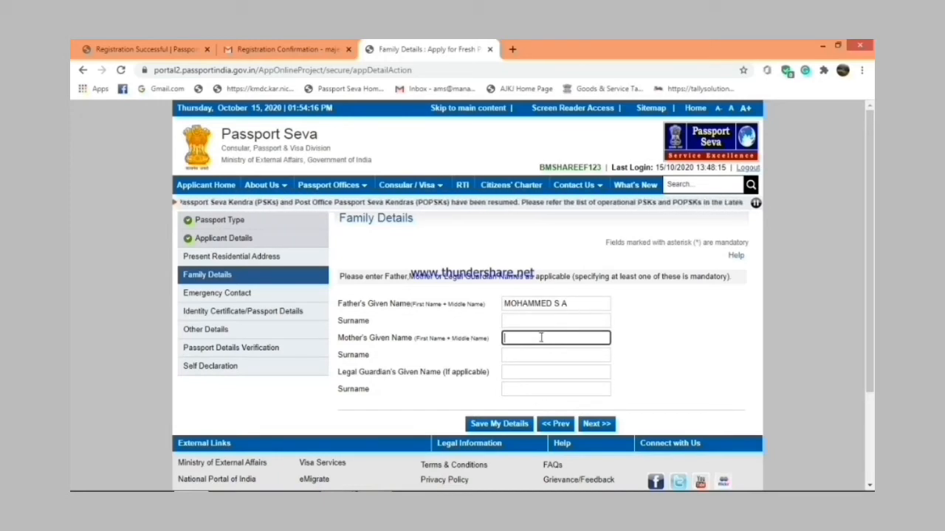
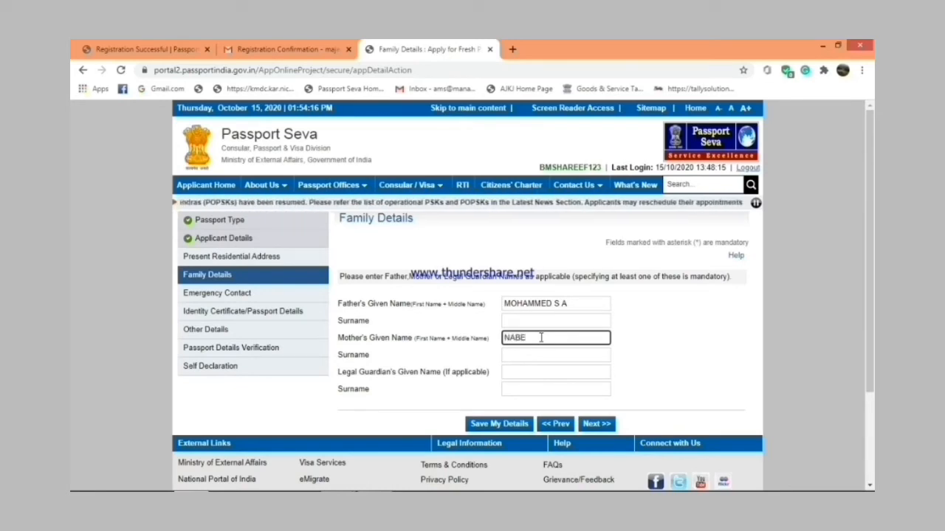
pyautogui.press('Tab')
pyautogui.press('Tab')
pyautogui.click(598, 425)
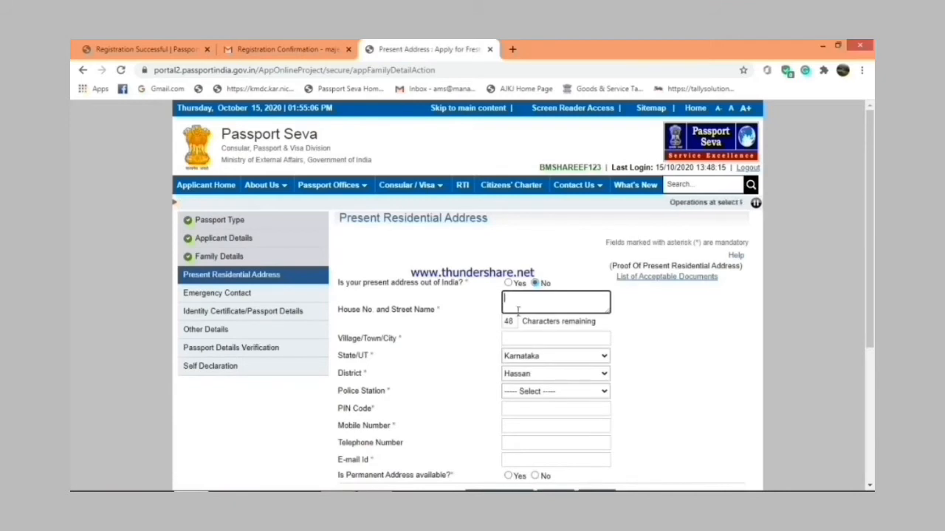
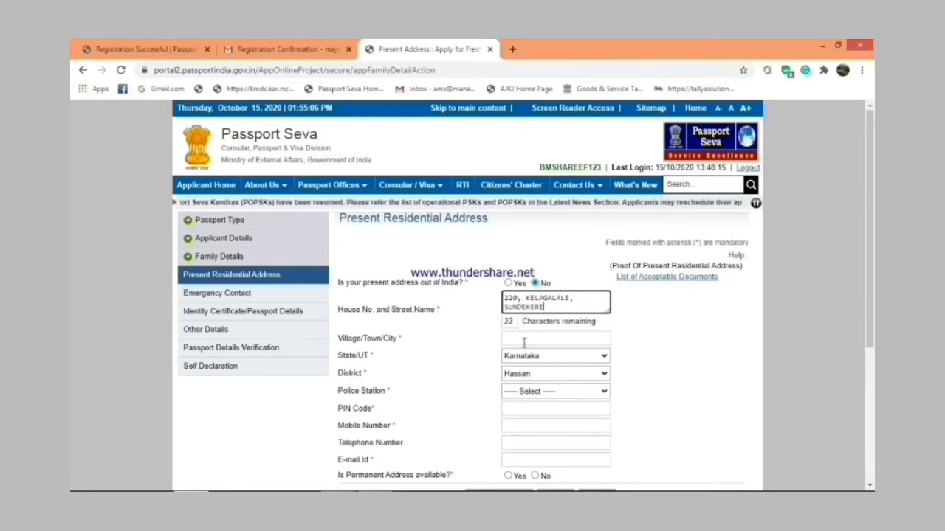
# Enter the house number, street and village/town of the present residential address
pyautogui.click(524, 339)
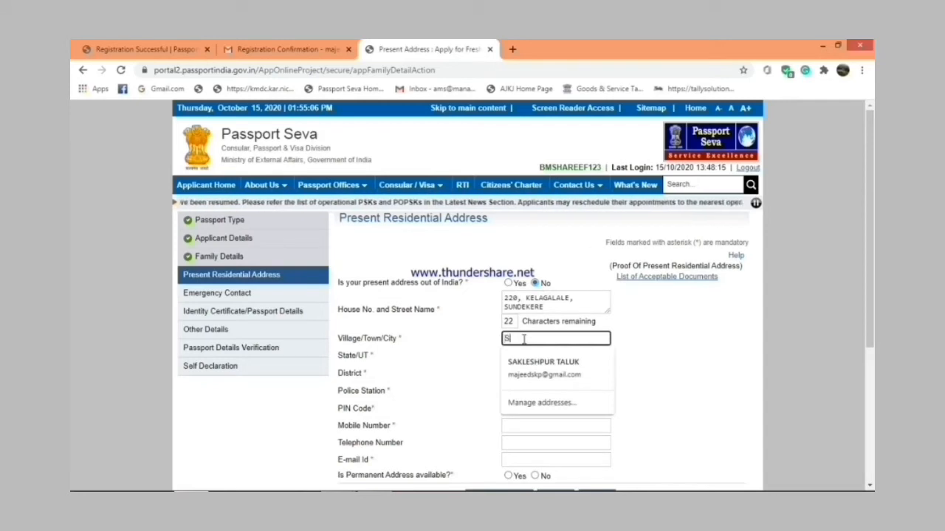
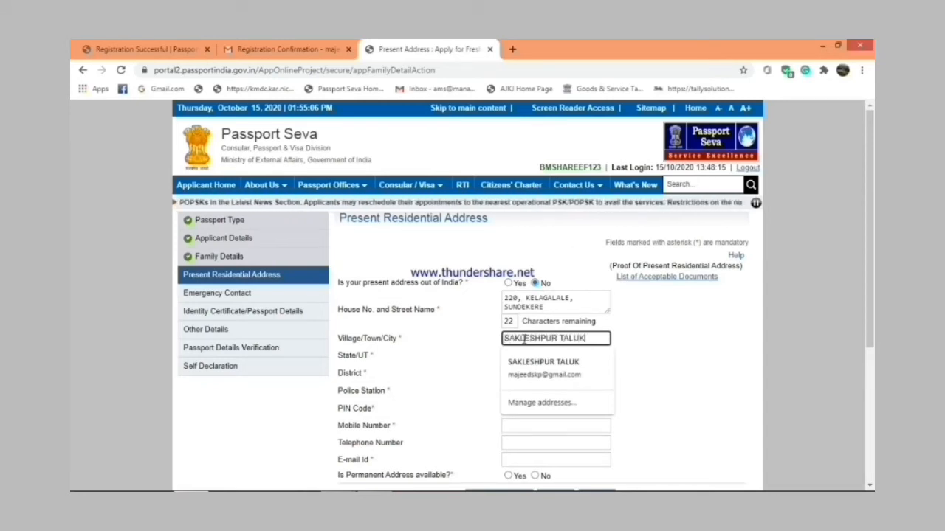
# Select SAKALESHAPURA RURAL as the police station for the present address
pyautogui.press('Tab')
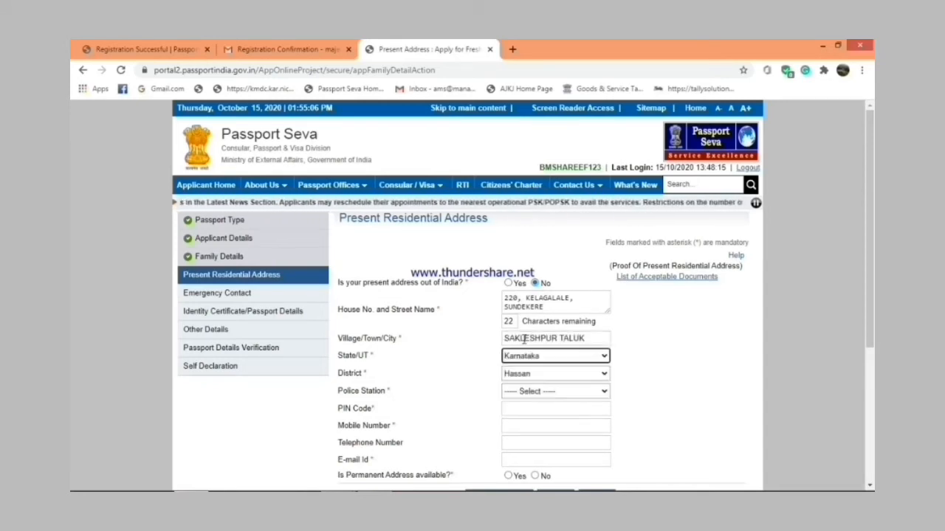
pyautogui.click(523, 392)
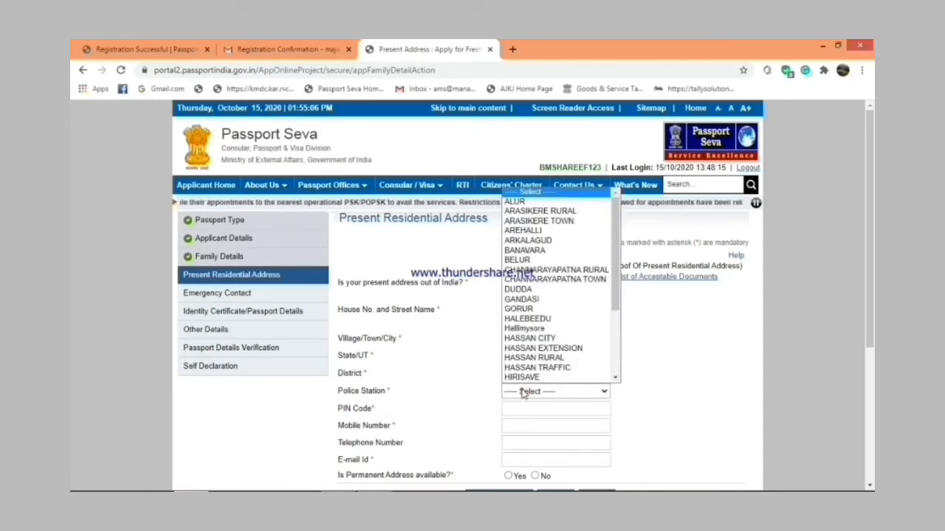
pyautogui.scroll(-1, 537, 374)
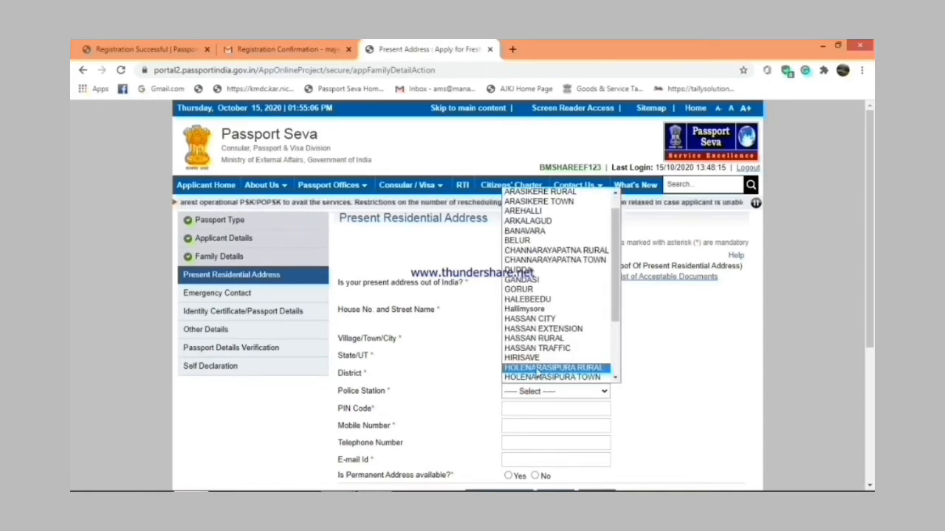
pyautogui.press('Down')
pyautogui.press('Down')
pyautogui.press('Down')
pyautogui.press('Down')
pyautogui.press('Down')
pyautogui.press('Down')
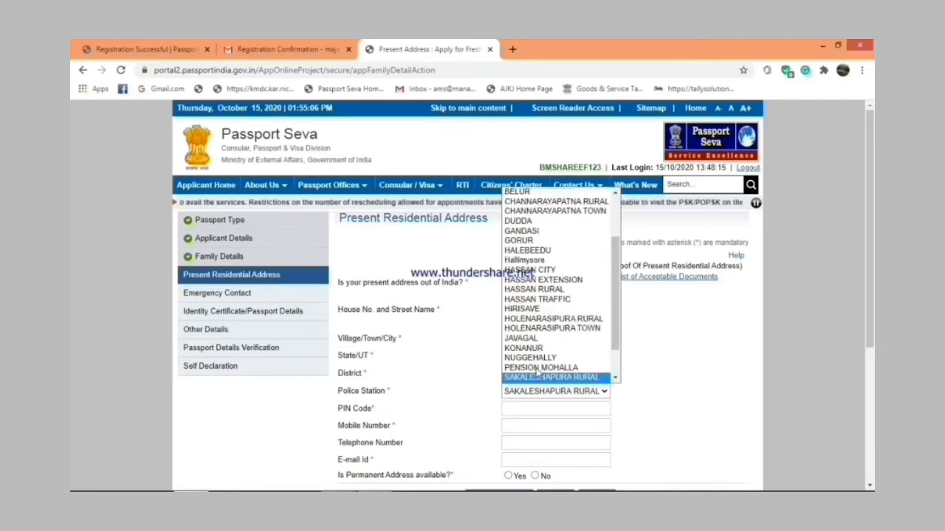
pyautogui.press('Down')
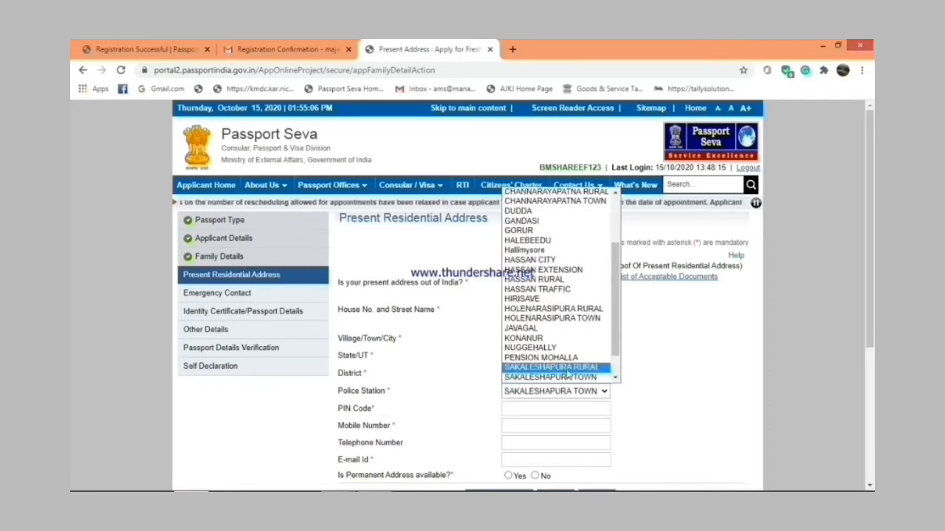
pyautogui.click(567, 372)
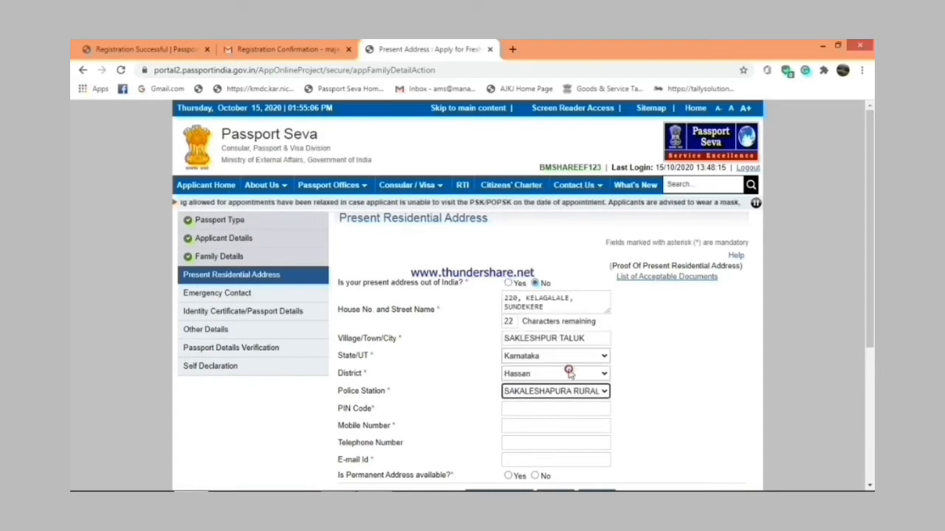
# Enter the present address PIN code and the applicant's mobile number
pyautogui.click(528, 408)
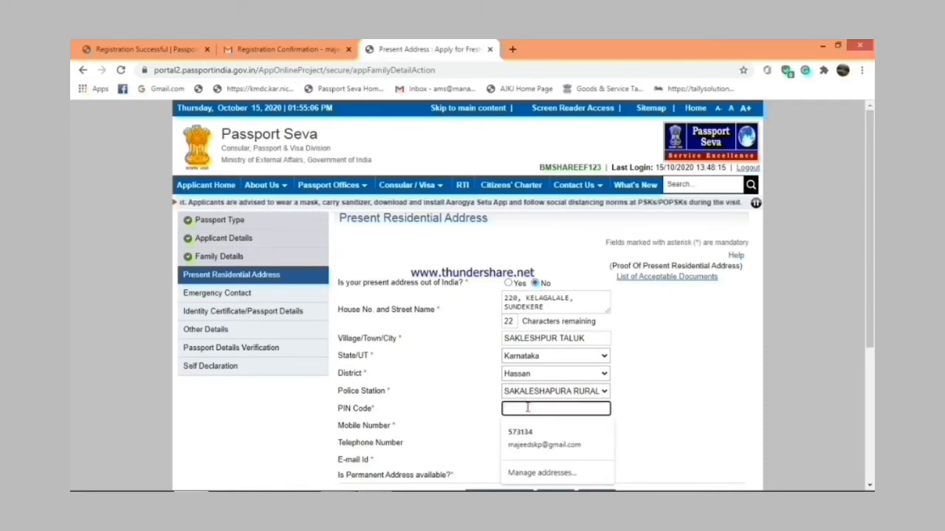
pyautogui.write('573127')
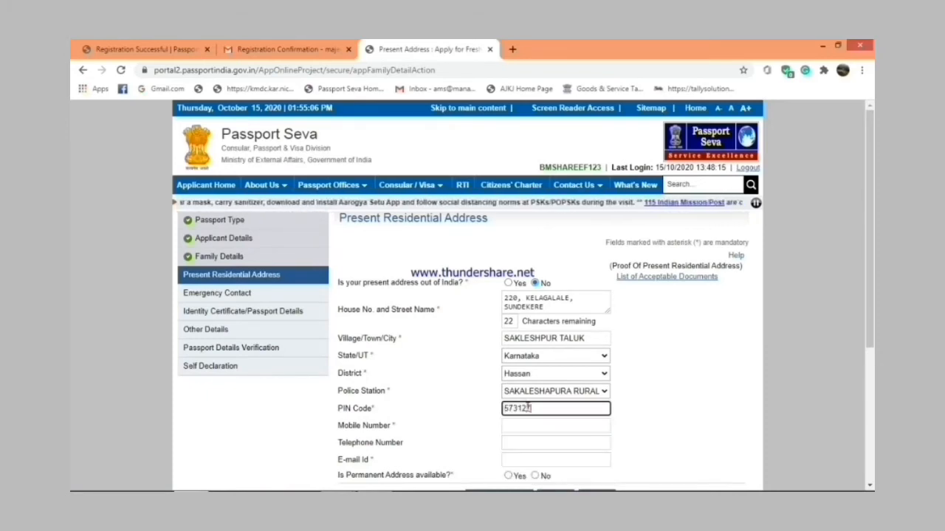
pyautogui.click(519, 425)
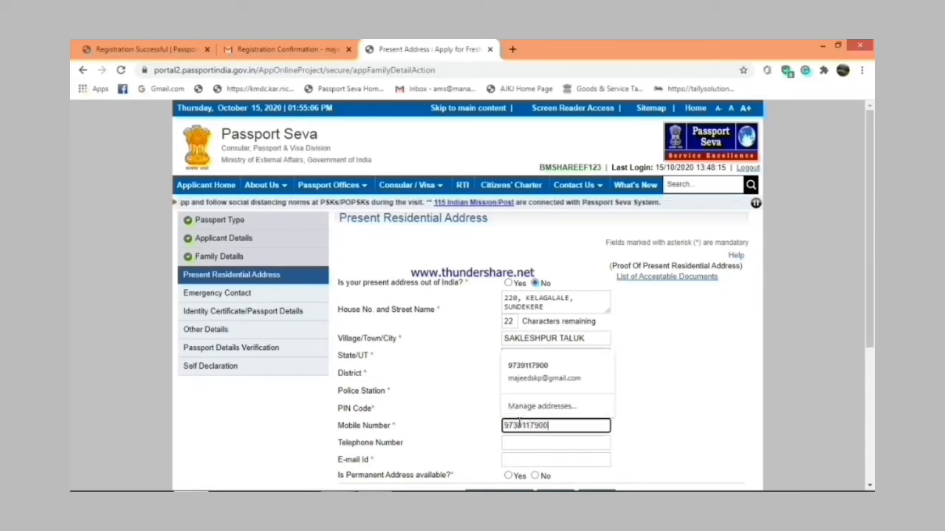
# Fill in the applicant's e-mail address
pyautogui.click(520, 459)
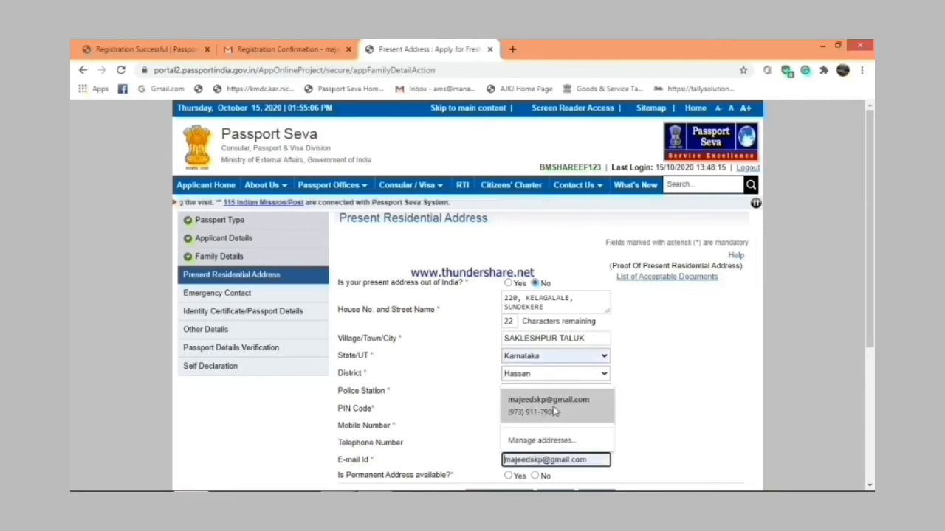
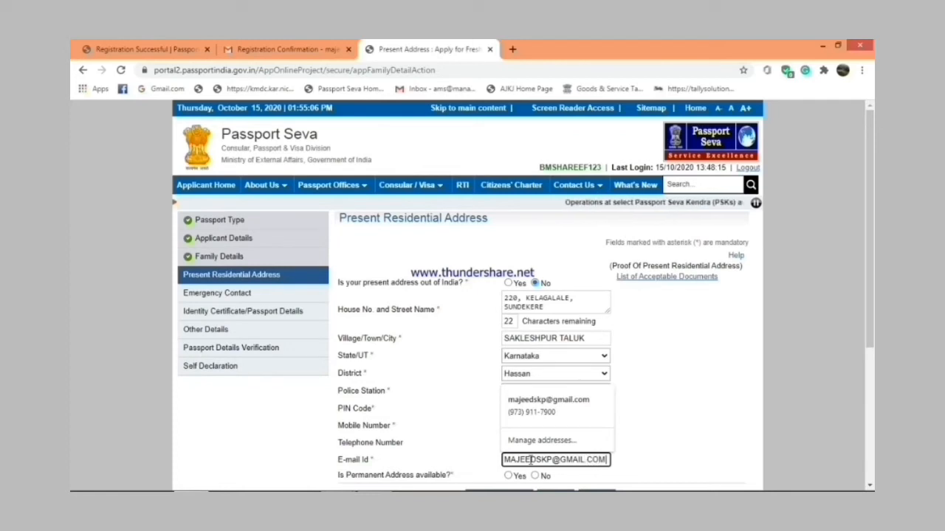
pyautogui.press('Tab')
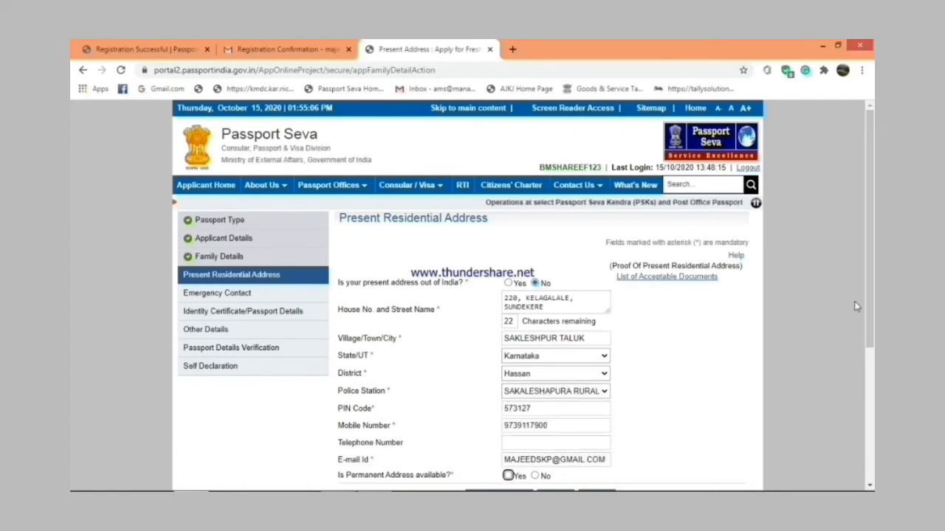
# Mark a permanent address as available and the same as the present address, then continue, accepting the RPO notice
pyautogui.scroll(-2, 871, 317)
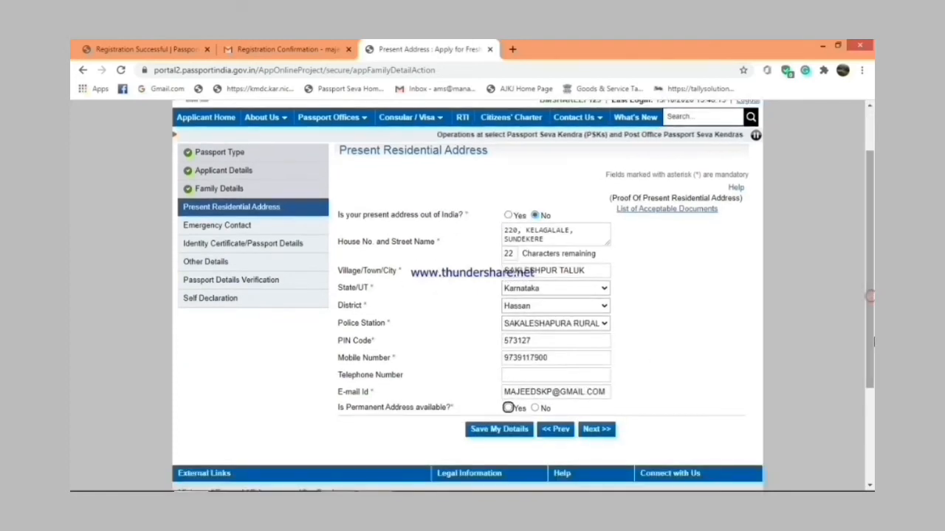
pyautogui.click(508, 408)
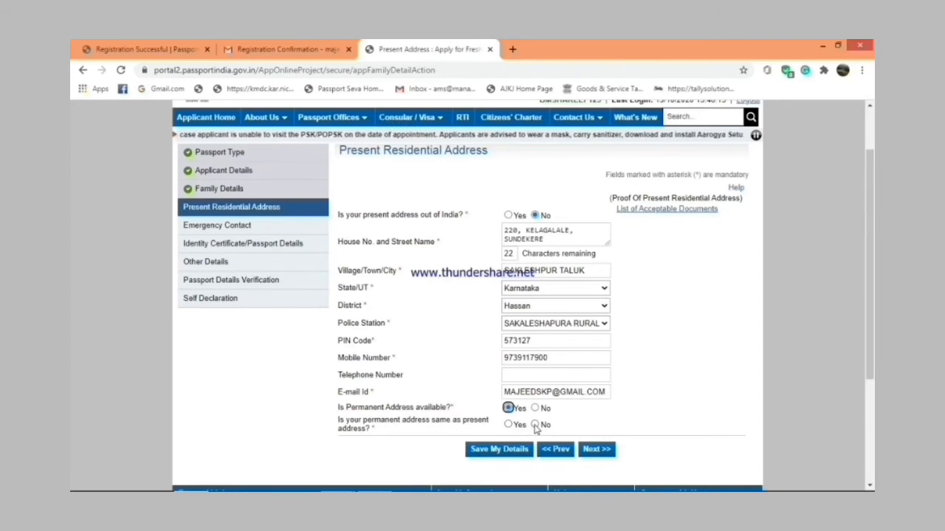
pyautogui.click(508, 426)
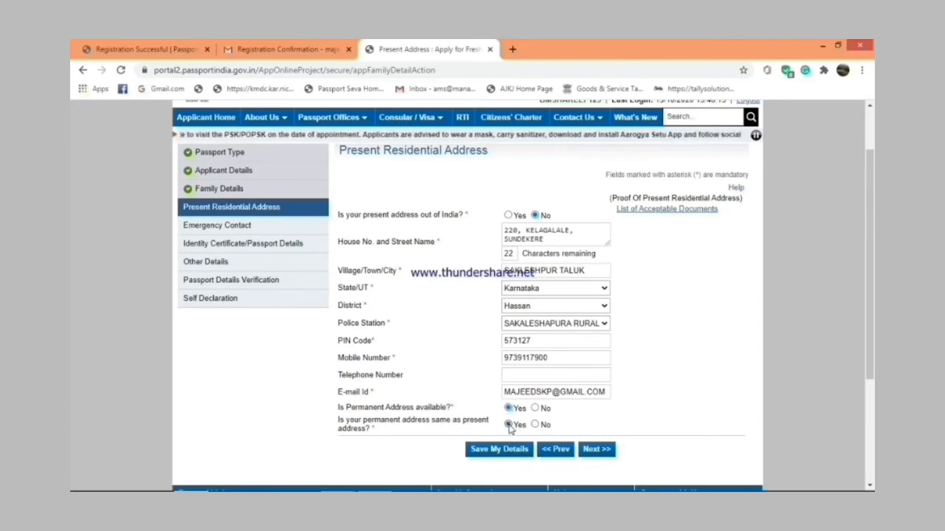
pyautogui.click(598, 450)
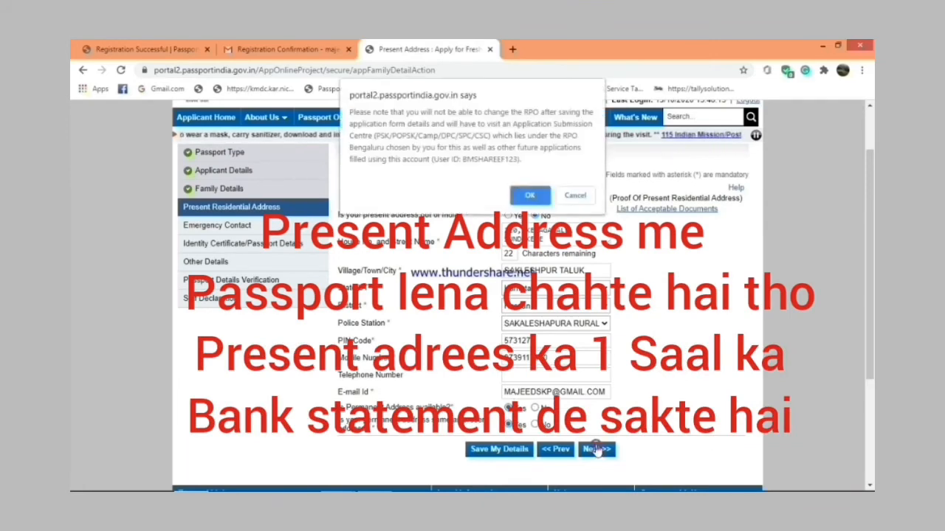
pyautogui.click(530, 196)
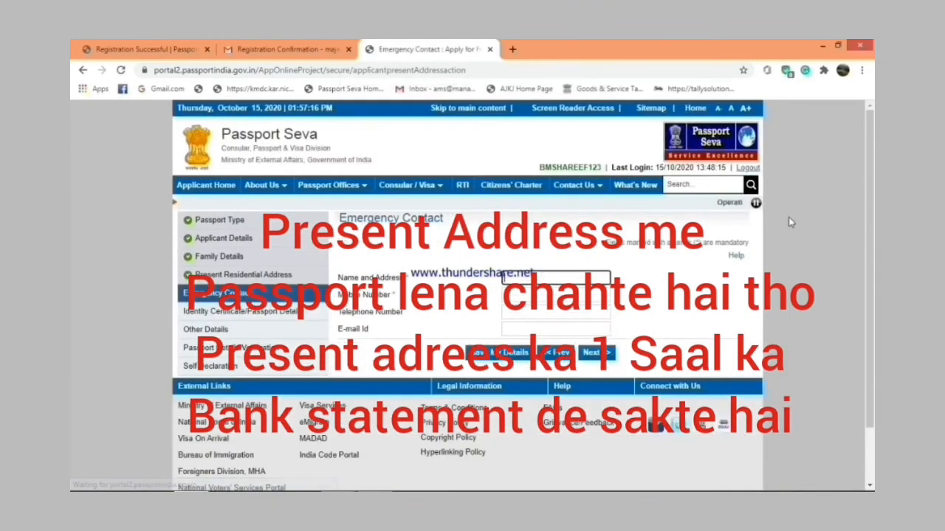
# Enter the emergency contact's name and address using the suggested entry
pyautogui.write('MAJEE')
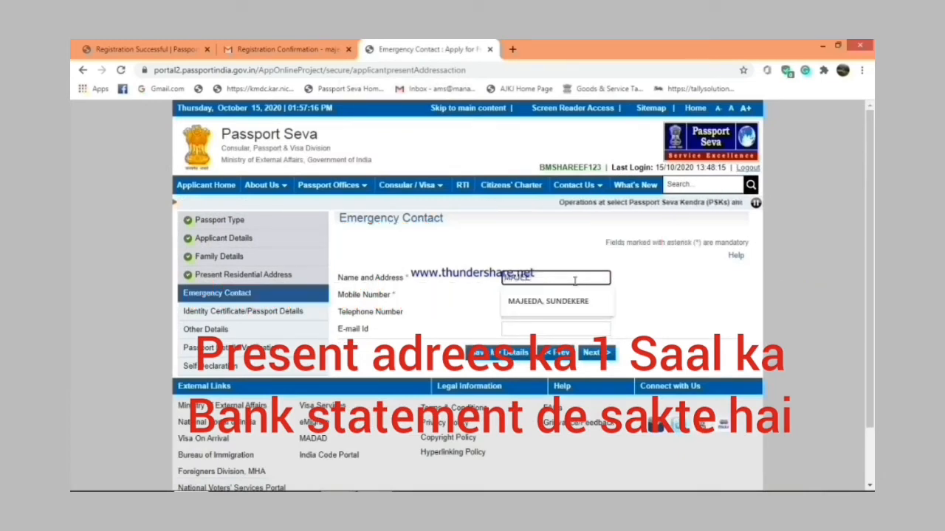
pyautogui.press('Down')
pyautogui.press('Tab')
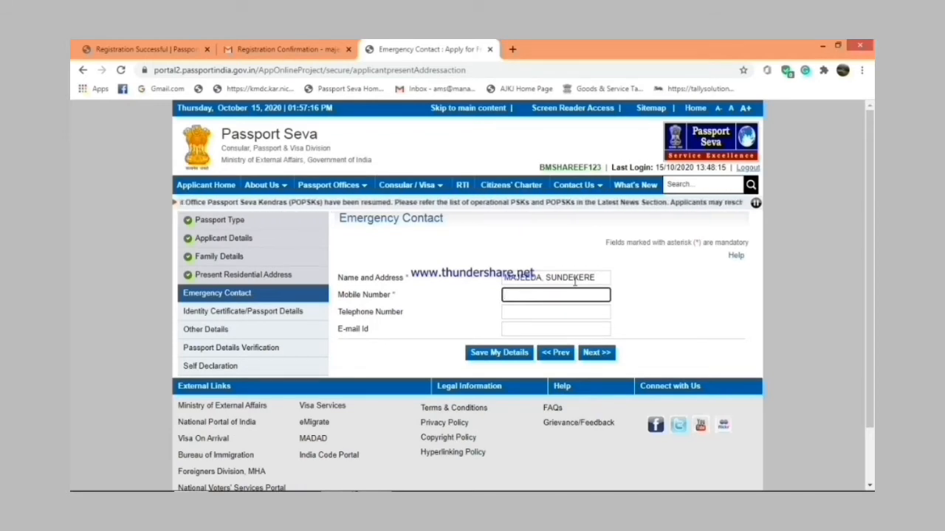
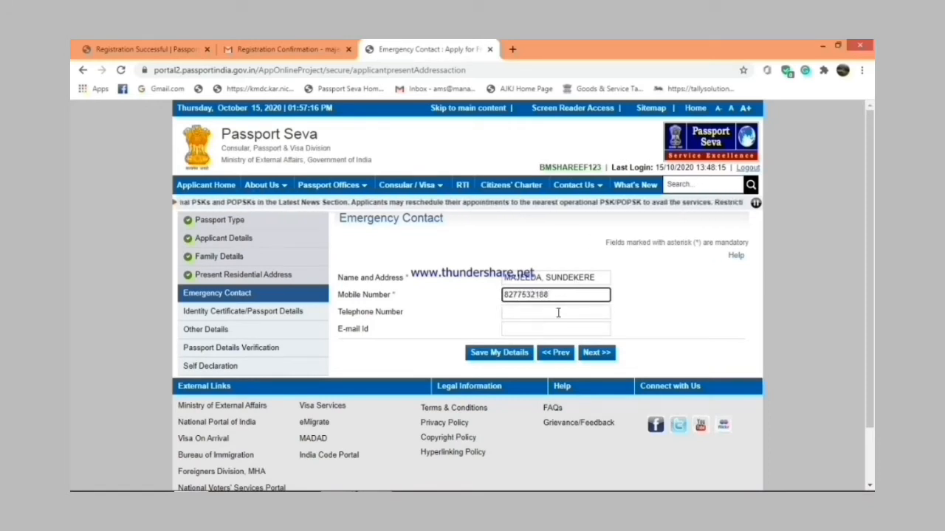
# Enter the emergency contact's mobile number and continue to the identity certificate page
pyautogui.click(598, 353)
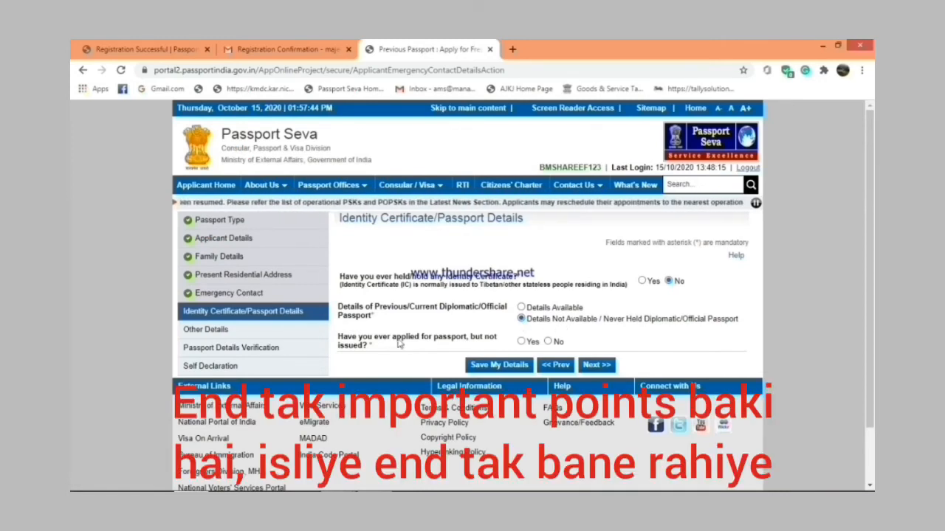
# Answer No to having applied for a passport that was not issued and continue
pyautogui.click(548, 342)
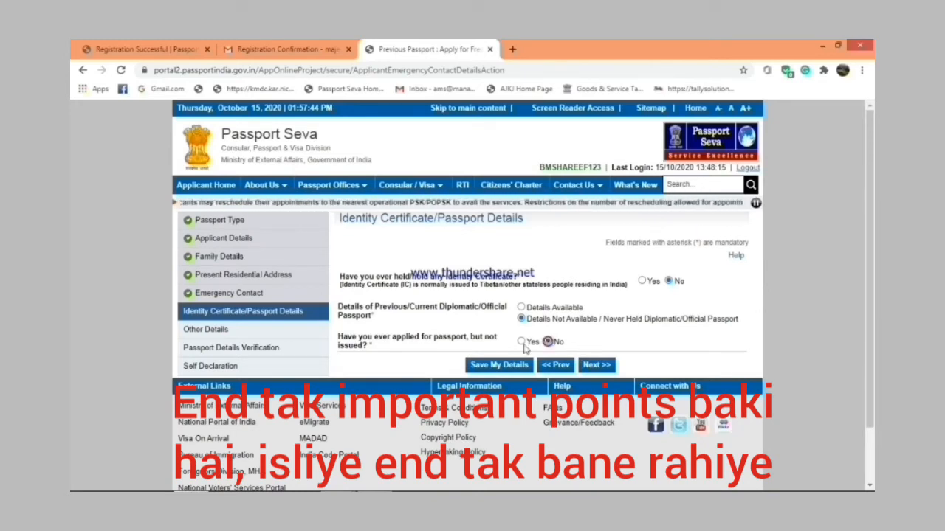
pyautogui.click(595, 365)
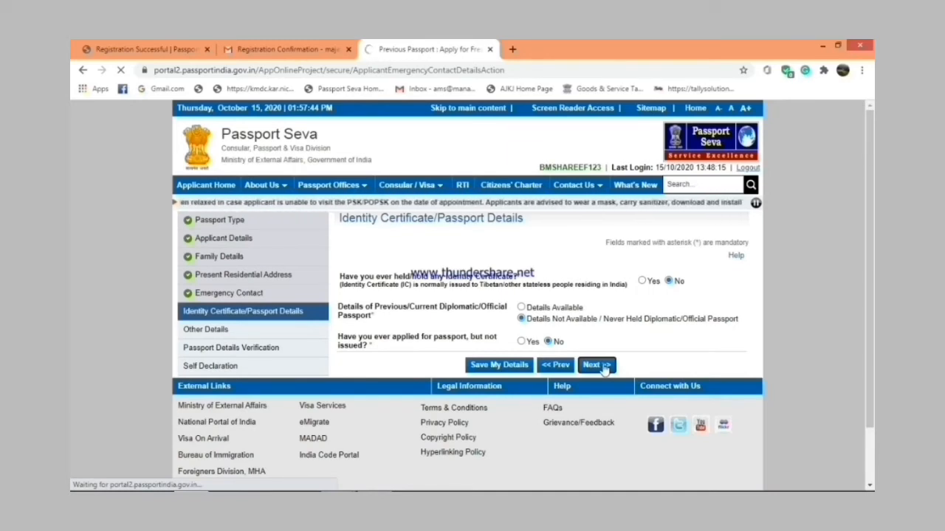
# Answer No to every criminal proceedings, passport refusal, foreign citizenship and emergency certificate question, then continue
pyautogui.moveTo(873, 220); pyautogui.dragTo(872, 284)
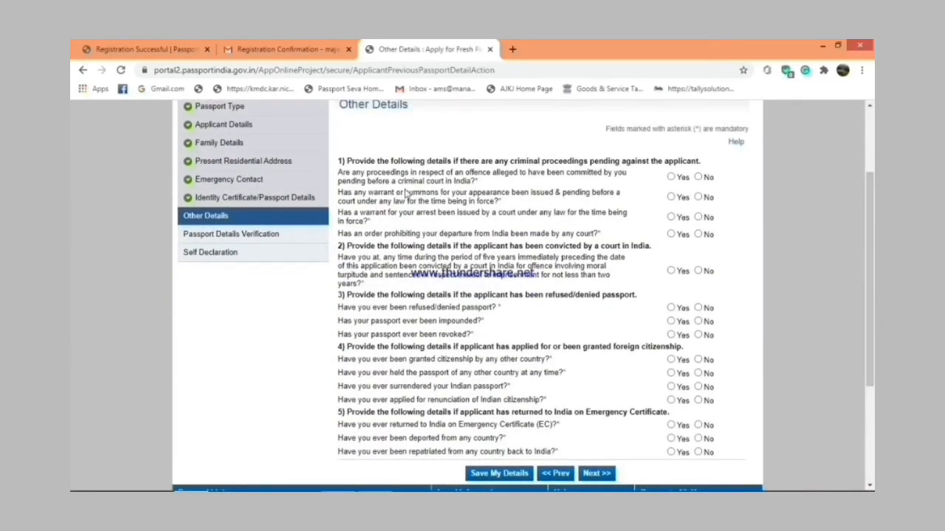
pyautogui.click(698, 197)
pyautogui.click(698, 217)
pyautogui.click(698, 234)
pyautogui.click(699, 271)
pyautogui.click(699, 308)
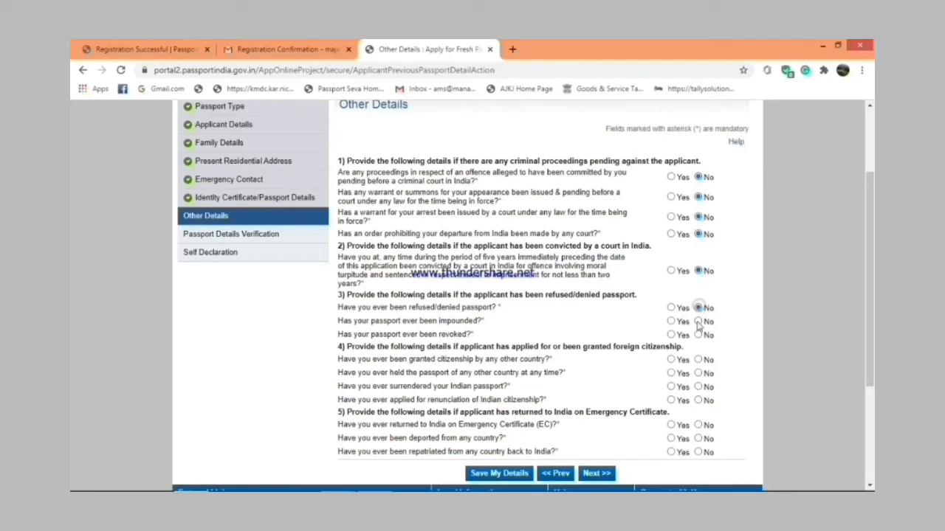
pyautogui.click(699, 334)
pyautogui.click(698, 360)
pyautogui.click(698, 373)
pyautogui.click(698, 386)
pyautogui.click(698, 400)
pyautogui.click(698, 426)
pyautogui.click(698, 439)
pyautogui.click(699, 452)
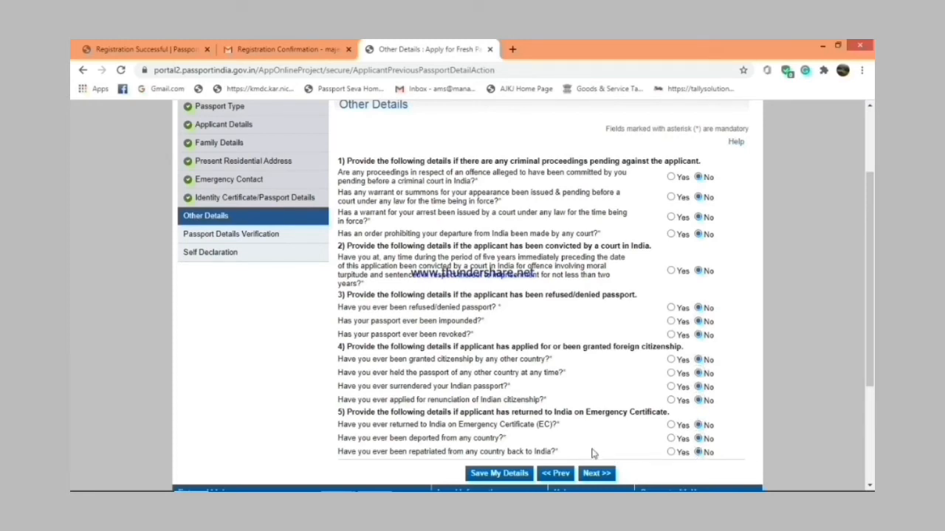
pyautogui.click(594, 475)
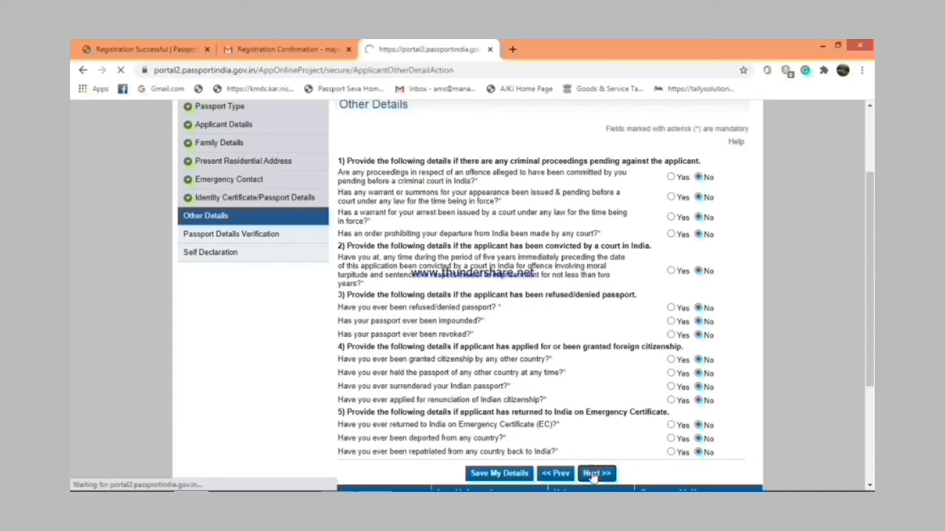
# Review the passport preview details and continue to the self declaration page
pyautogui.scroll(-3, 782, 310)
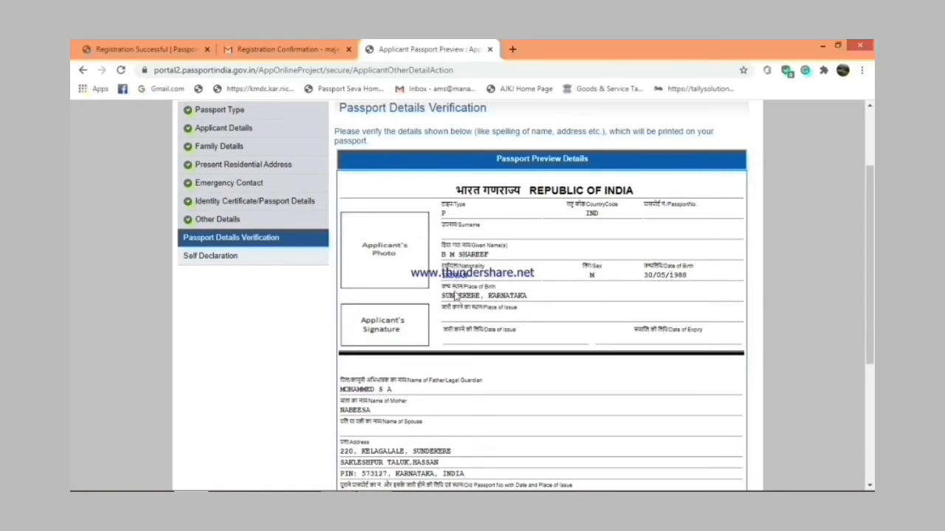
pyautogui.scroll(-2, 456, 295)
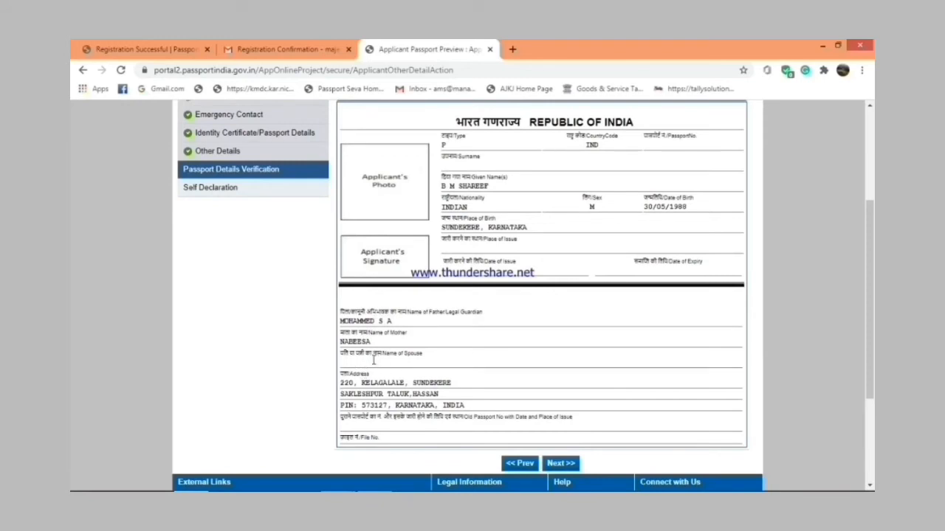
pyautogui.click(559, 463)
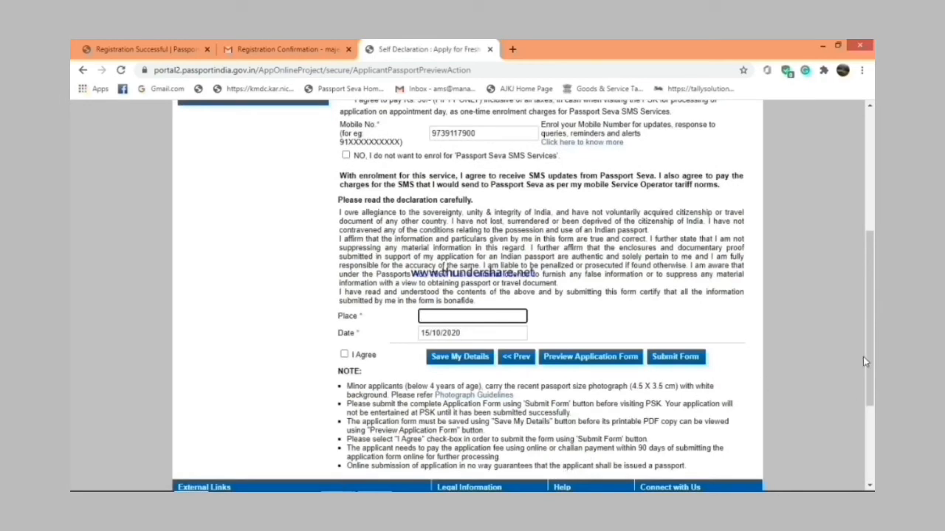
# Select Aadhaar Card/E-Aadhaar as proof of birth and the Aadhaar card option as proof of present residential address
pyautogui.moveTo(870, 360); pyautogui.dragTo(874, 215)
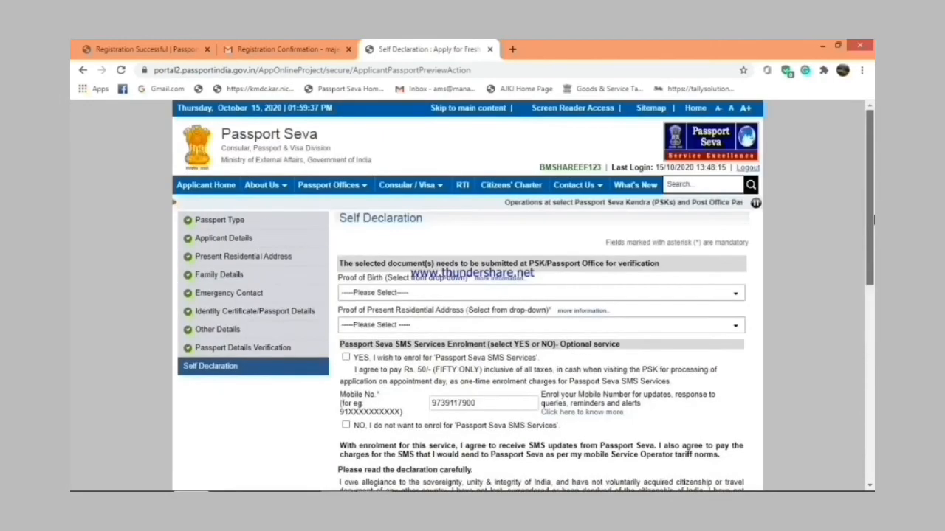
pyautogui.click(565, 294)
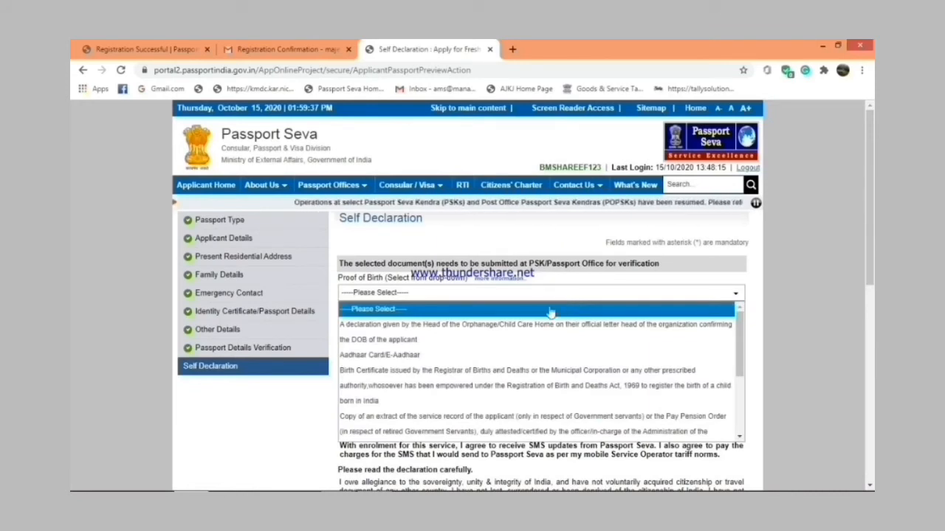
pyautogui.click(493, 356)
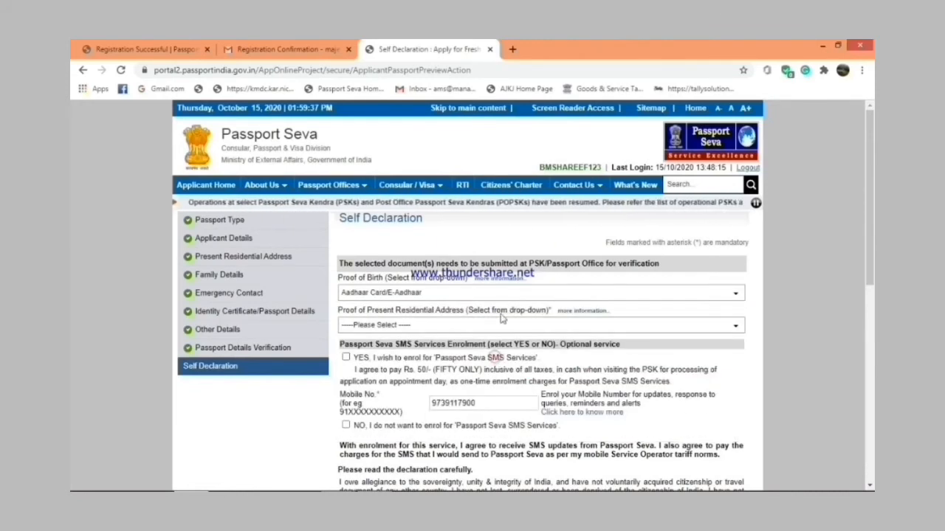
pyautogui.click(500, 328)
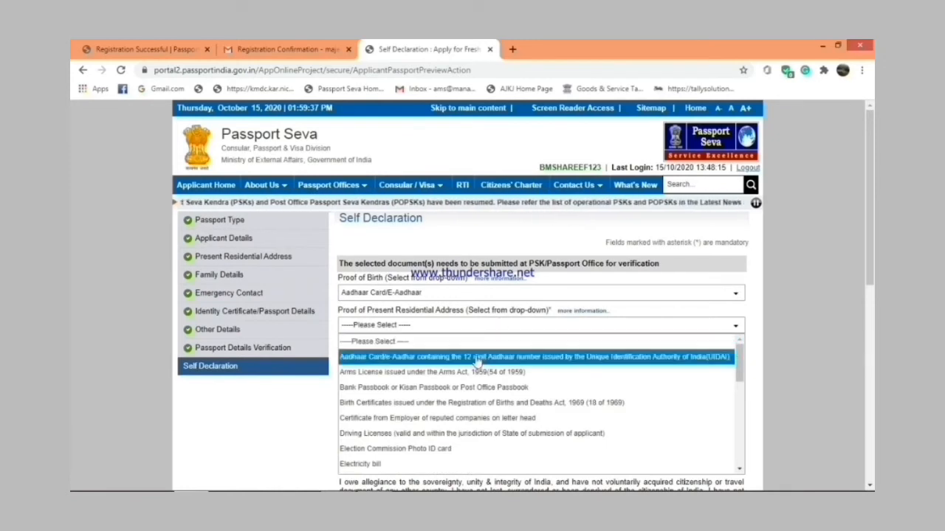
pyautogui.click(477, 357)
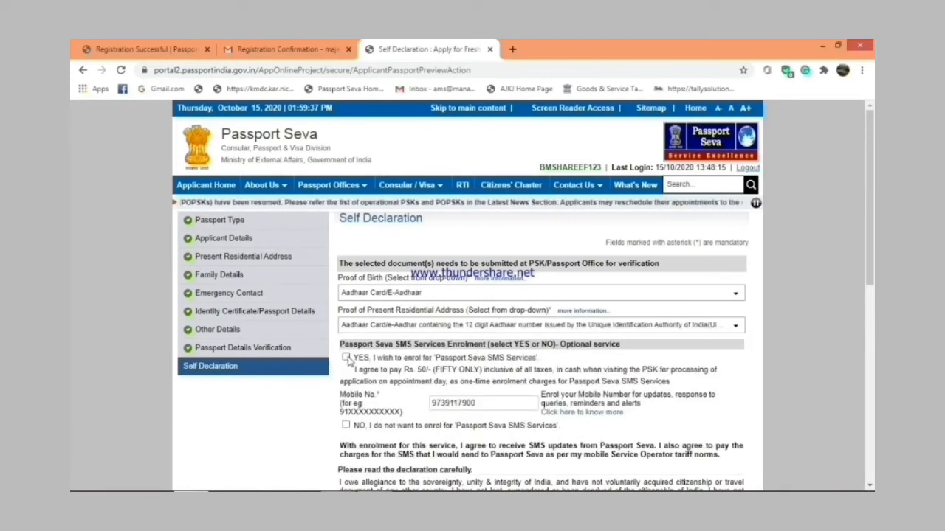
# Opt in to the Passport Seva SMS Services enrolment
pyautogui.click(347, 358)
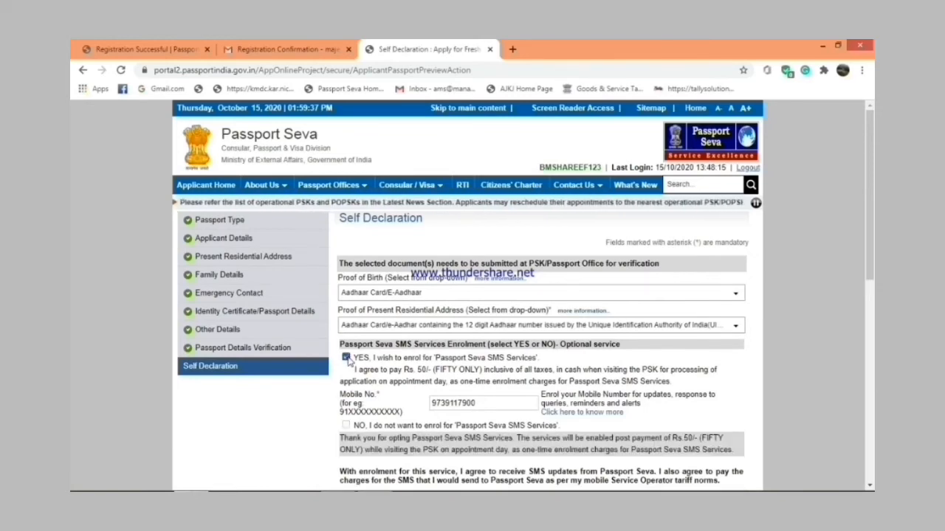
pyautogui.scroll(-3, 597, 292)
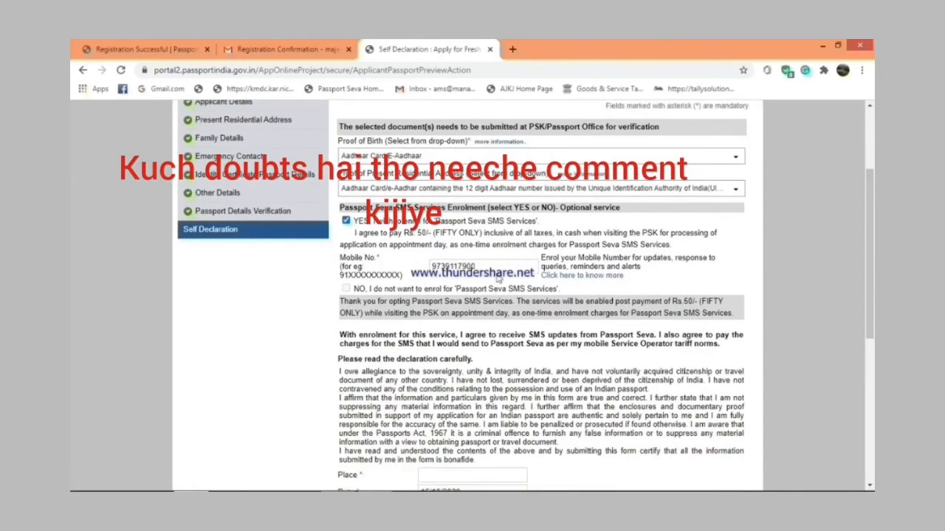
pyautogui.scroll(-1, 871, 288)
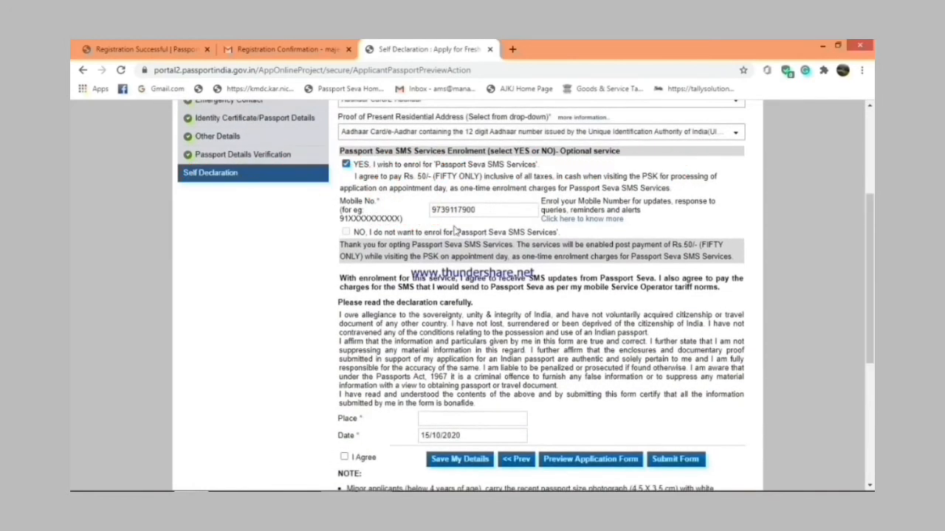
# Enter SUNDEKERE as the place, accept the declaration and save the details
pyautogui.click(458, 419)
pyautogui.write('SUNDEKERE')
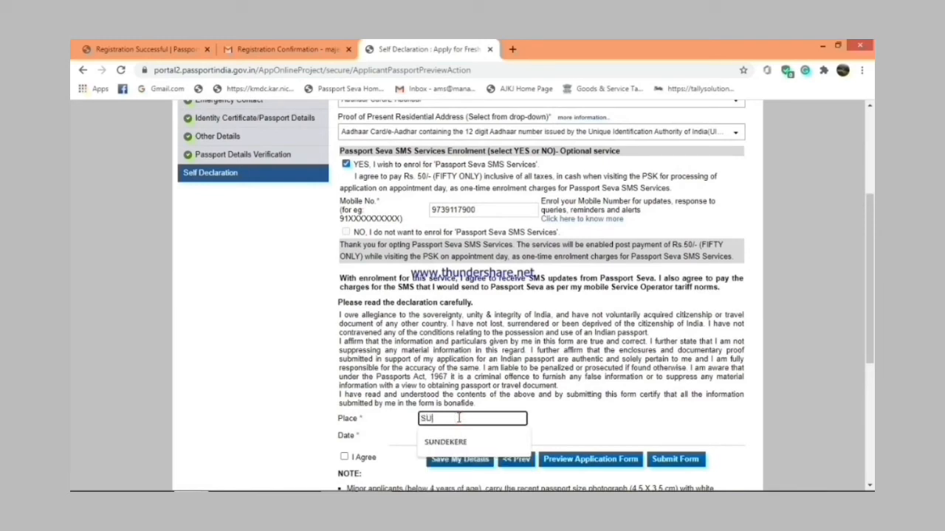
pyautogui.click(454, 436)
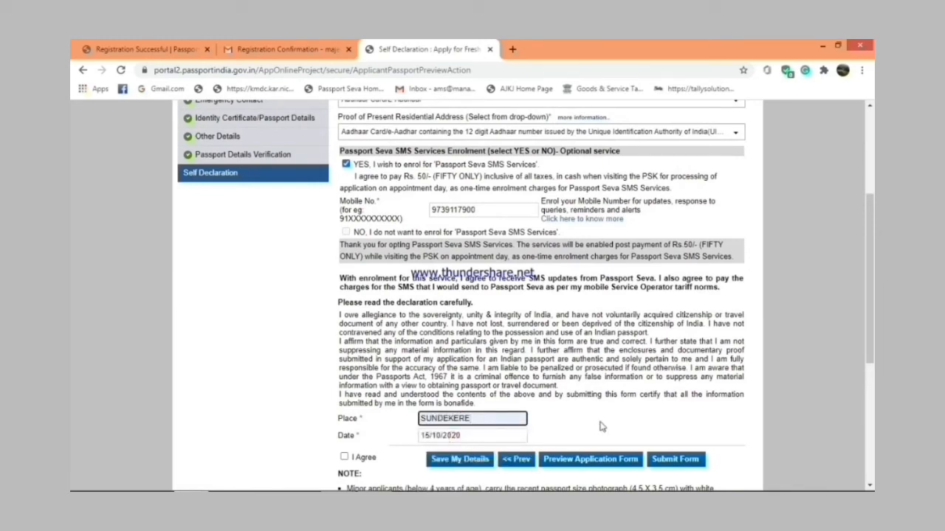
pyautogui.click(343, 457)
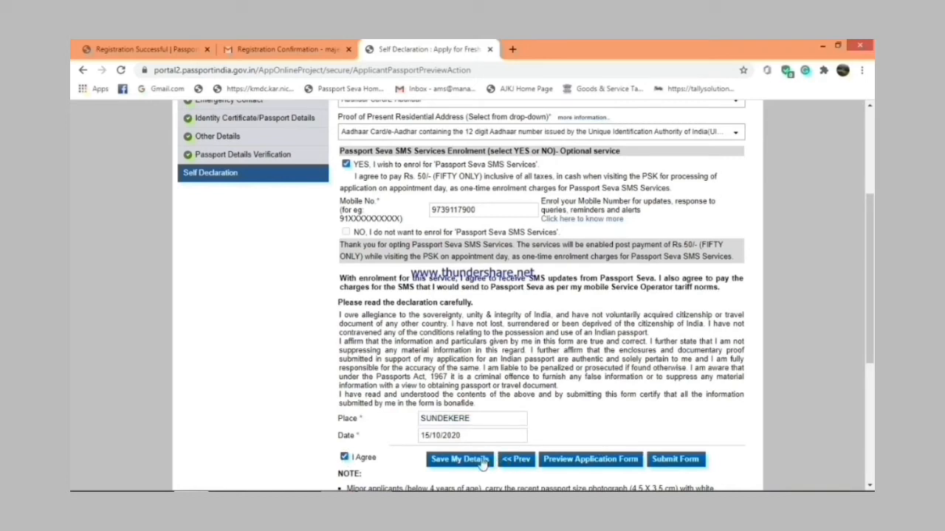
pyautogui.click(480, 459)
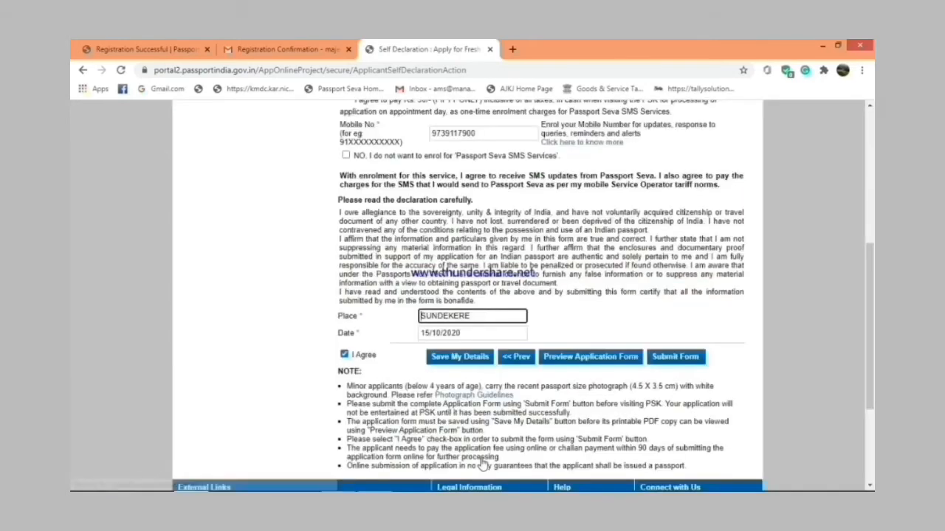
# Open the application form preview and return to the self declaration tab
pyautogui.click(602, 363)
pyautogui.moveTo(871, 204)
pyautogui.mouseDown()
pyautogui.moveTo(873, 328)
pyautogui.moveTo(873, 203)
pyautogui.mouseUp()
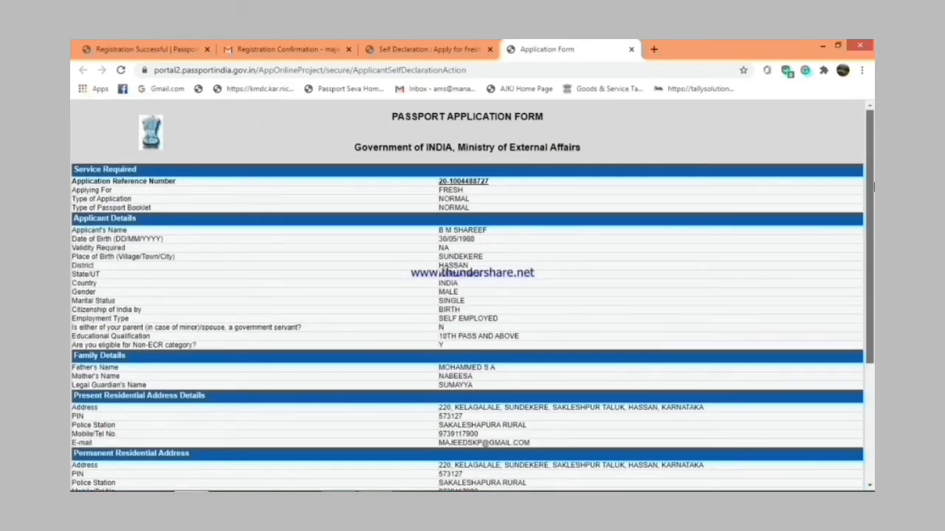
pyautogui.click(451, 49)
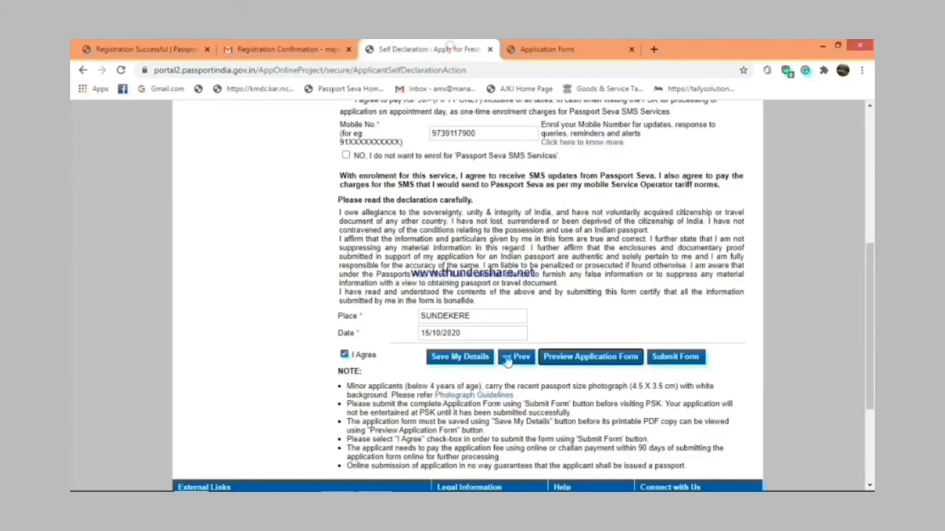
# Submit the application form and proceed to schedule an appointment with online payment
pyautogui.click(675, 357)
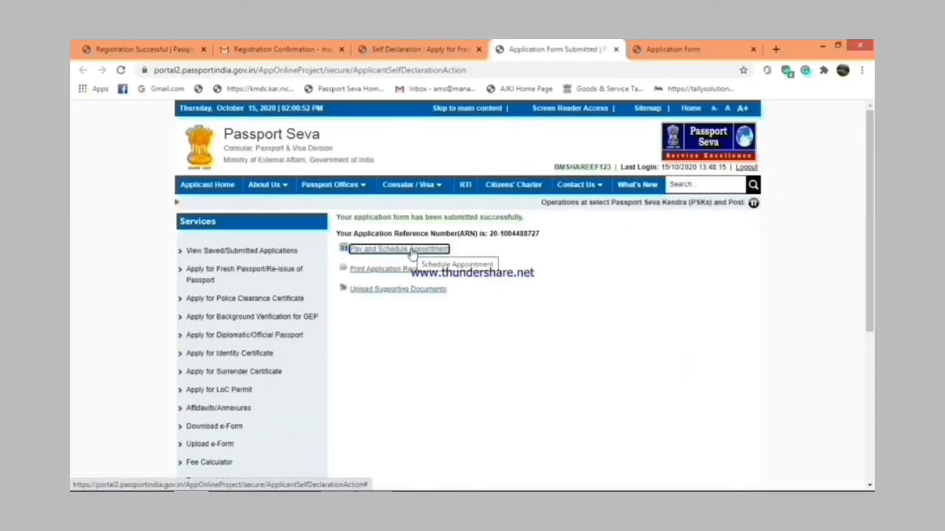
pyautogui.click(412, 251)
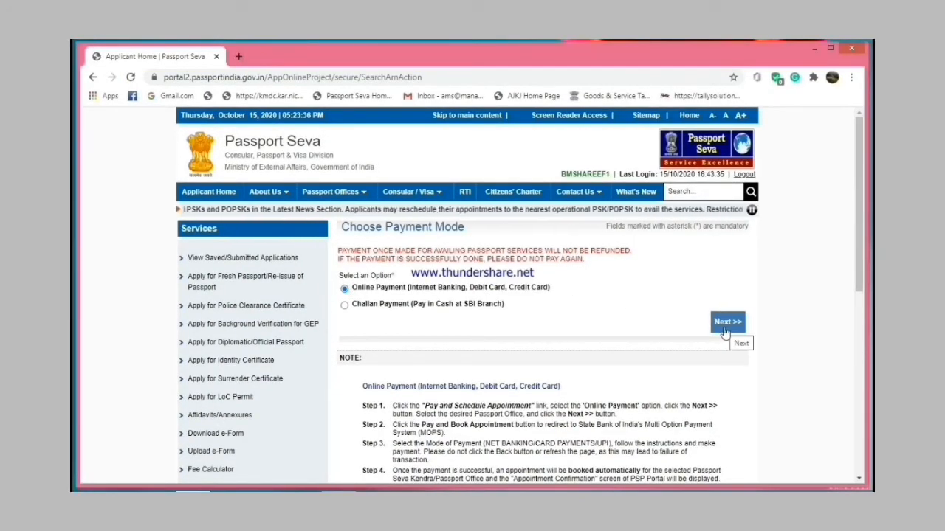
pyautogui.click(724, 325)
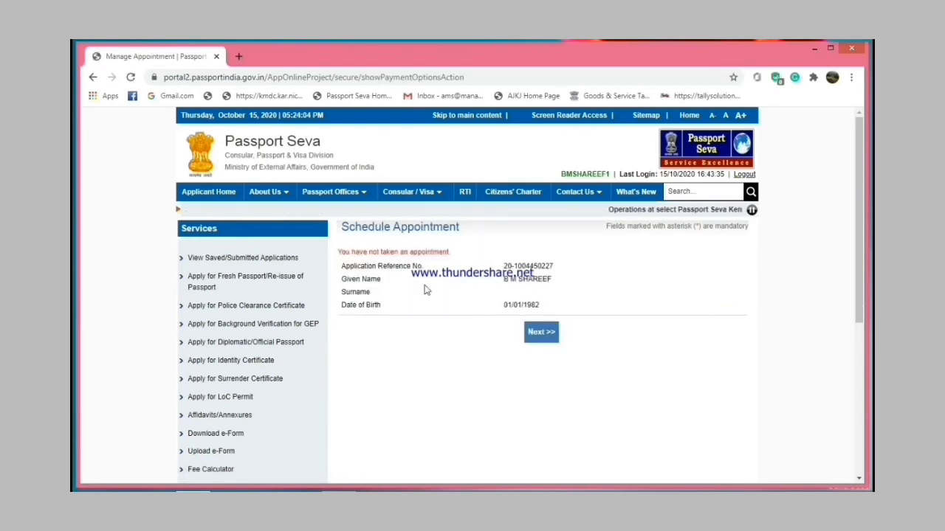
pyautogui.click(538, 336)
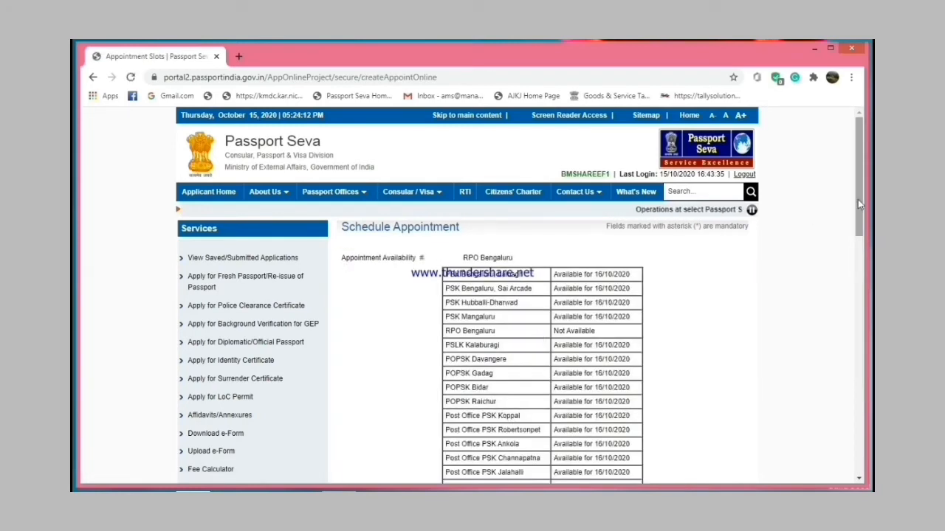
# Choose PSK Mangaluru as the appointment location after reviewing slot availability
pyautogui.moveTo(857, 199); pyautogui.dragTo(856, 242)
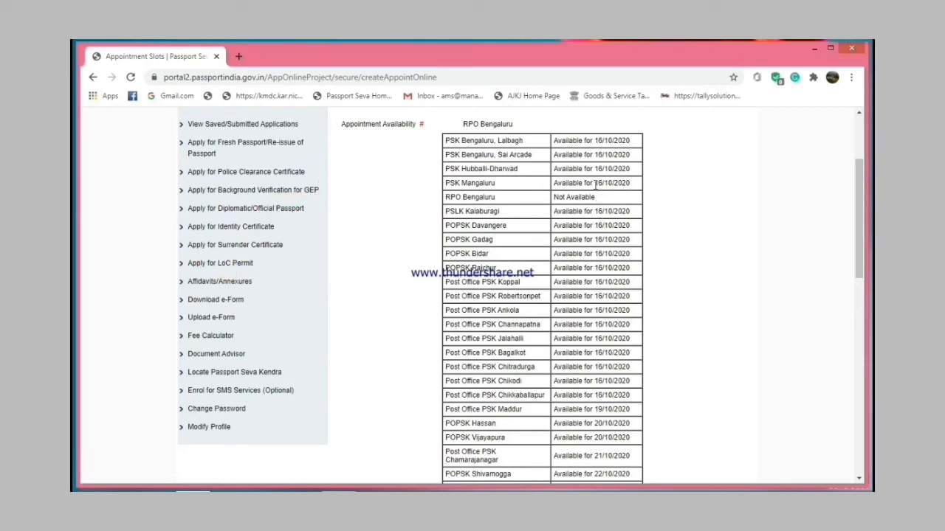
pyautogui.moveTo(595, 183); pyautogui.dragTo(610, 183)
pyautogui.moveTo(858, 214); pyautogui.dragTo(858, 363)
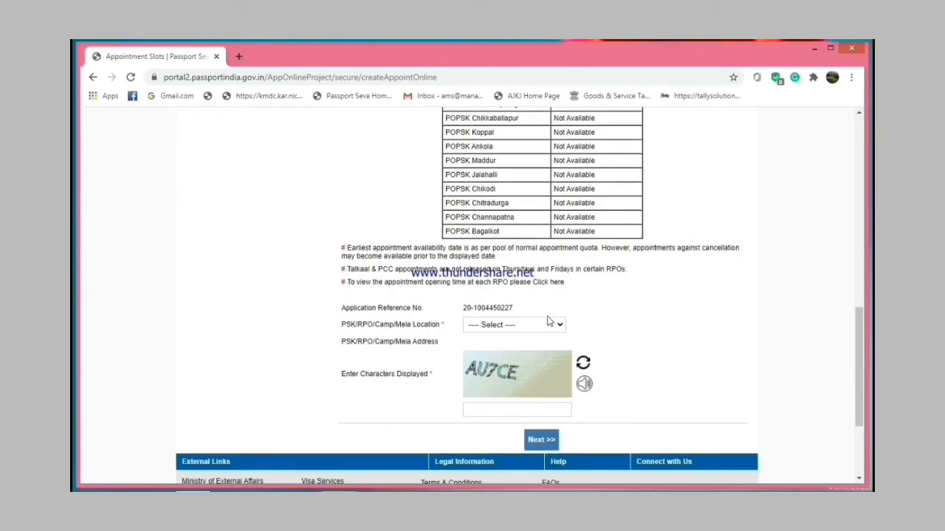
pyautogui.click(547, 326)
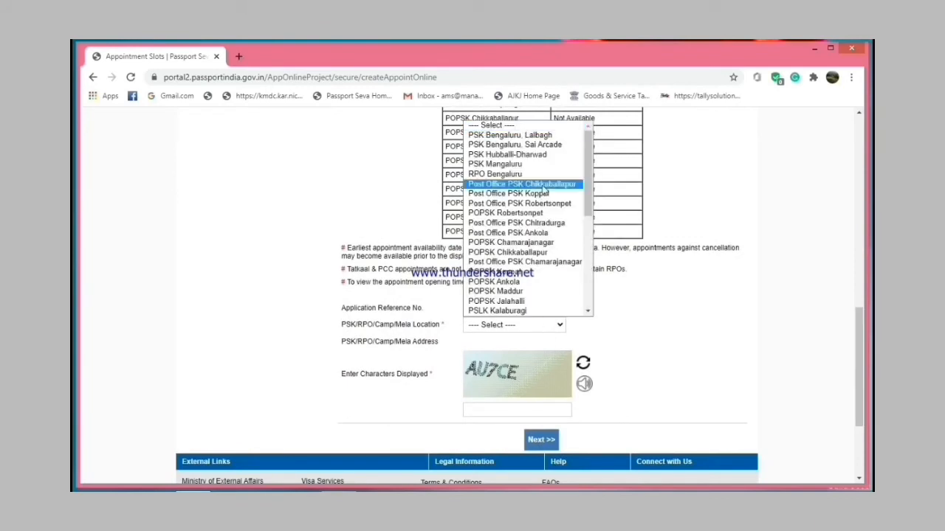
pyautogui.click(535, 164)
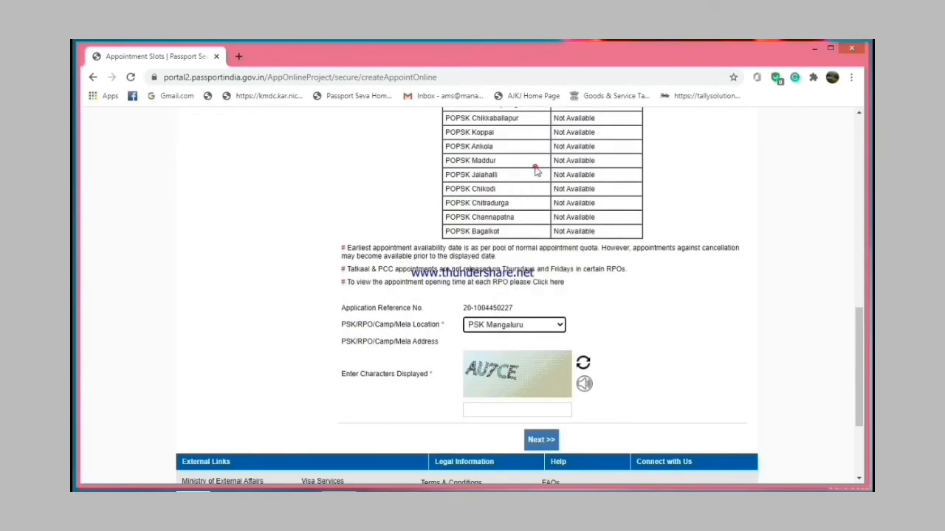
# Enter the displayed captcha characters AU7CE and continue
pyautogui.click(502, 409)
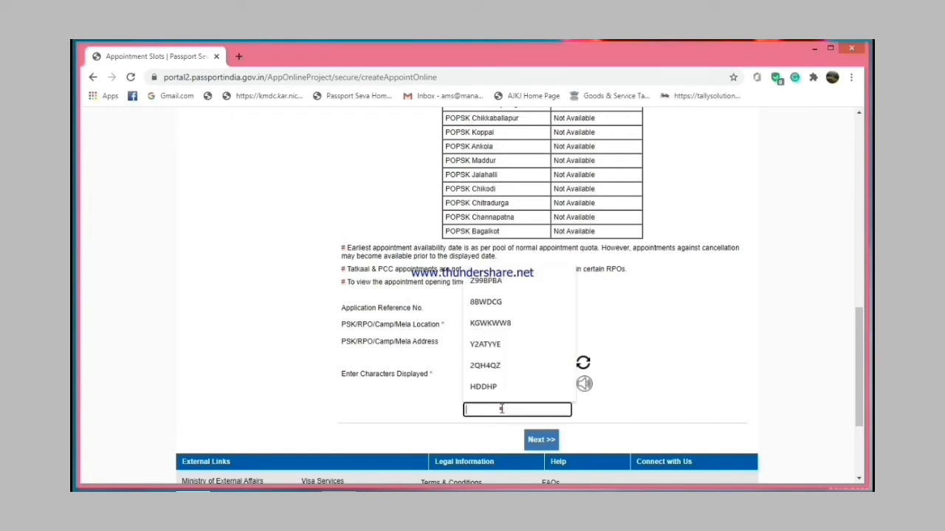
pyautogui.write('AU')
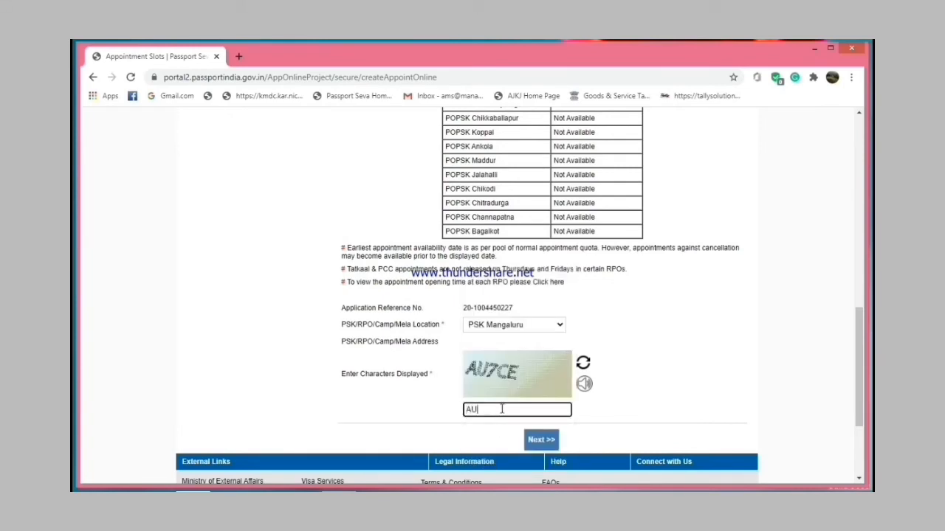
pyautogui.write('7CE')
pyautogui.click(541, 441)
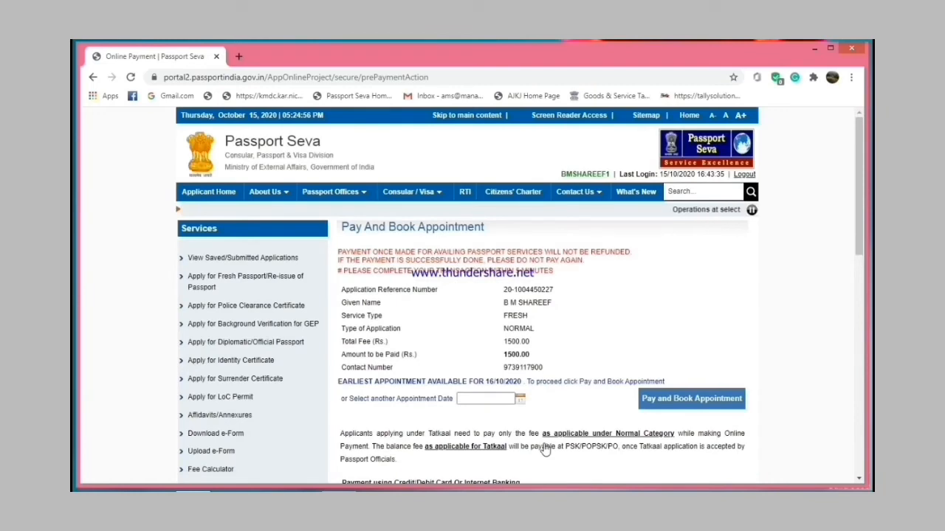
# Select 19/10/2020 as the appointment date and proceed to pay and book the appointment
pyautogui.click(520, 402)
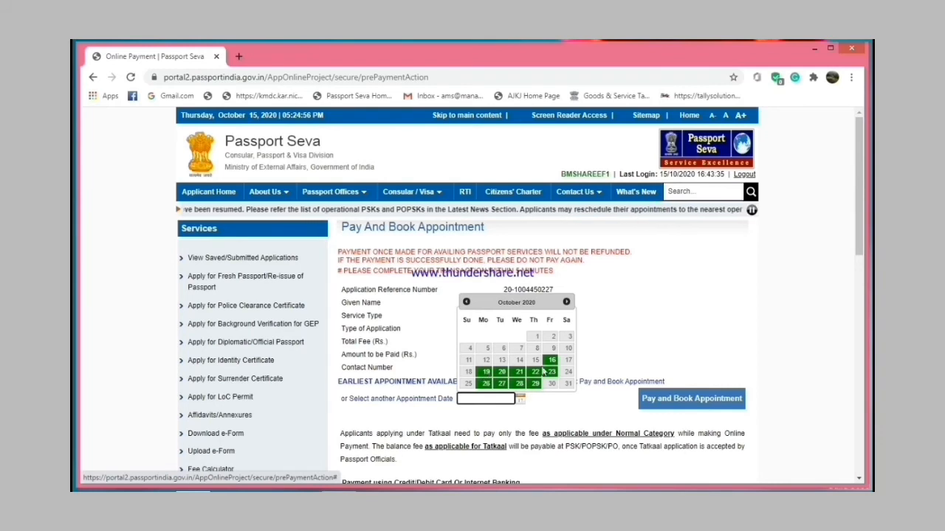
pyautogui.click(487, 372)
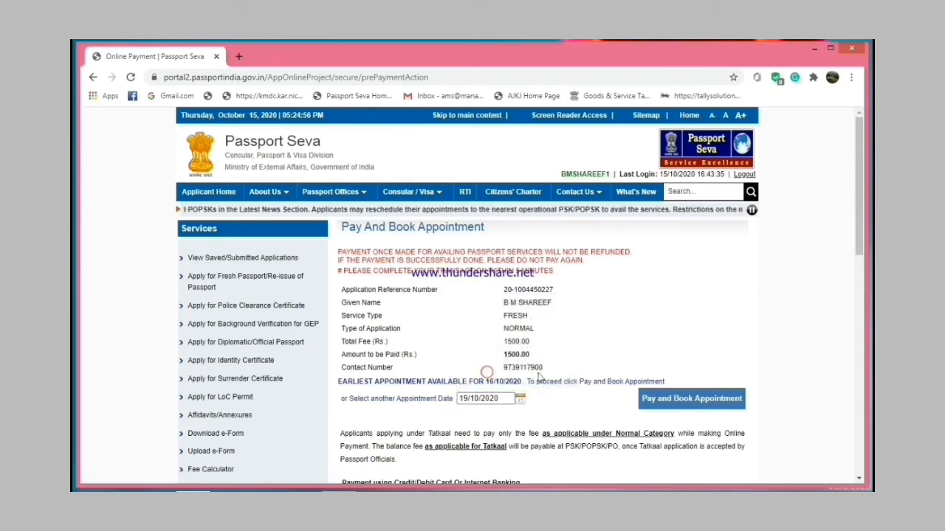
pyautogui.click(663, 403)
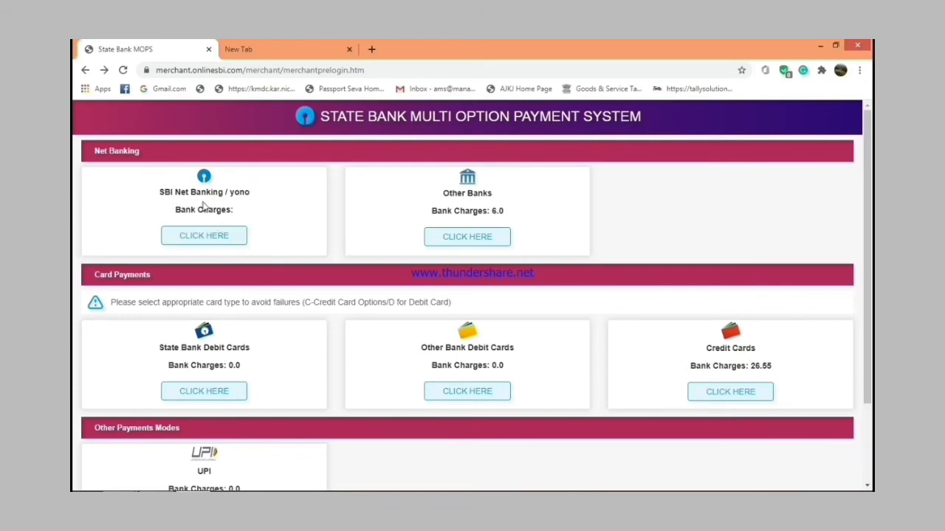
# Choose SBI Net Banking and log in with the banking username and password
pyautogui.click(198, 237)
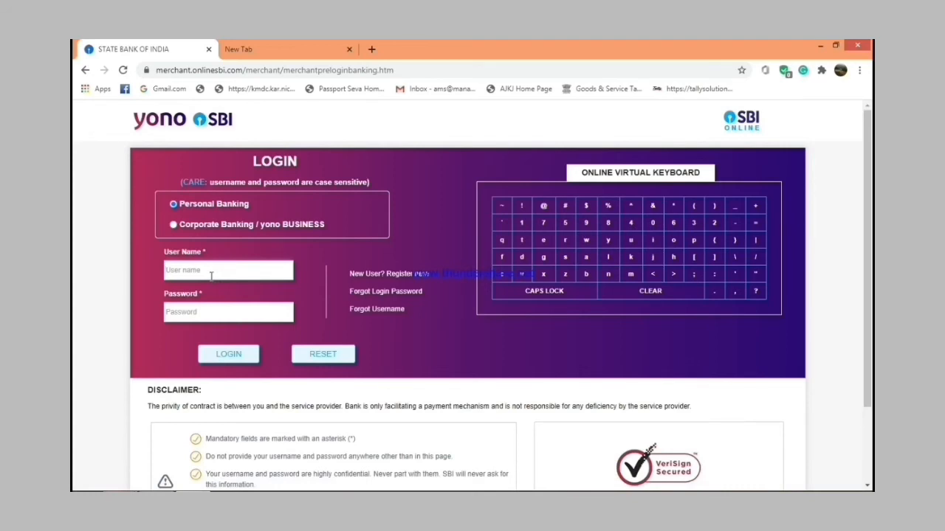
pyautogui.write('m')
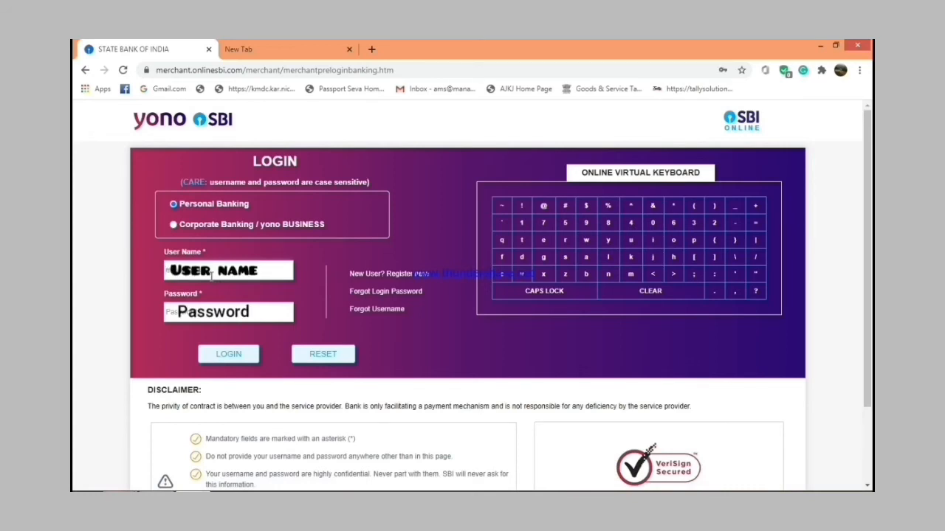
pyautogui.click(198, 307)
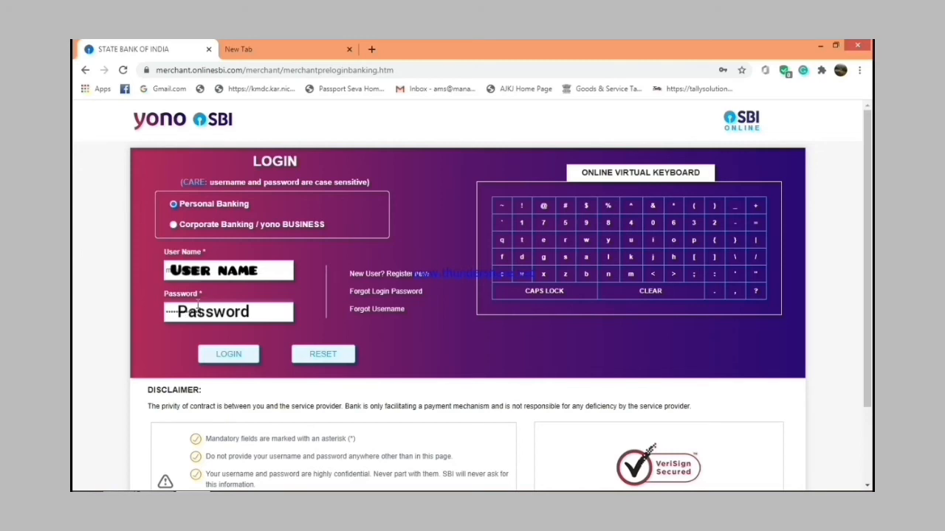
pyautogui.click(230, 354)
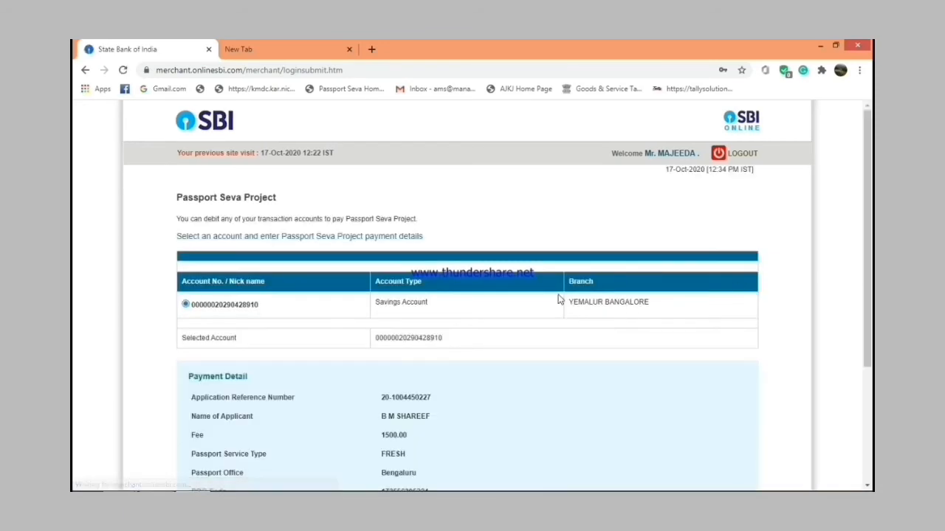
# Confirm the passport fee payment details for the selected savings account
pyautogui.scroll(-2, 871, 260)
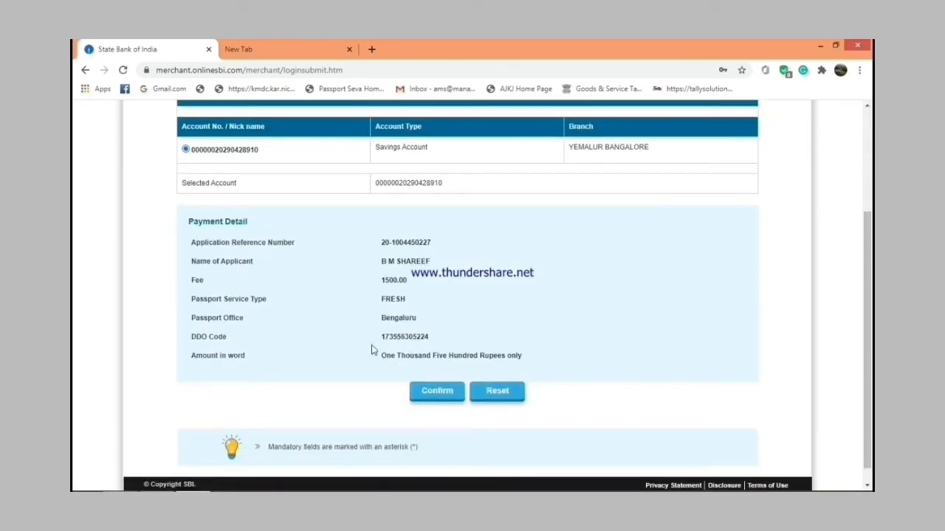
pyautogui.click(436, 395)
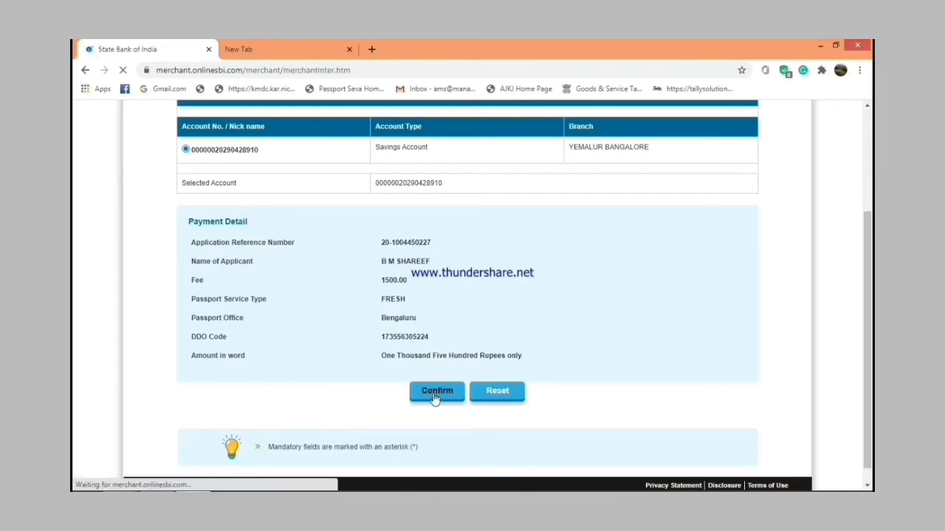
pyautogui.scroll(-2, 485, 376)
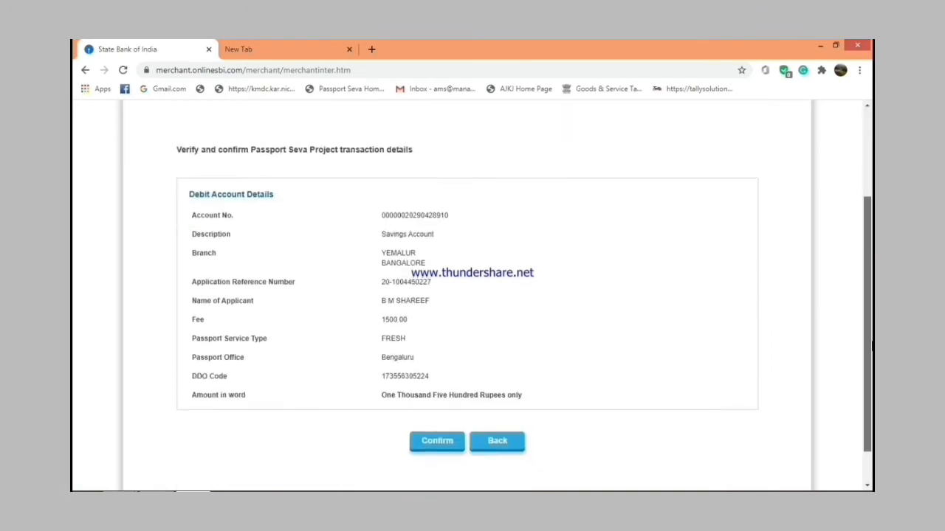
# Confirm the payment and enter the high security transaction password received by SMS
pyautogui.scroll(-1, 845, 388)
pyautogui.click(445, 403)
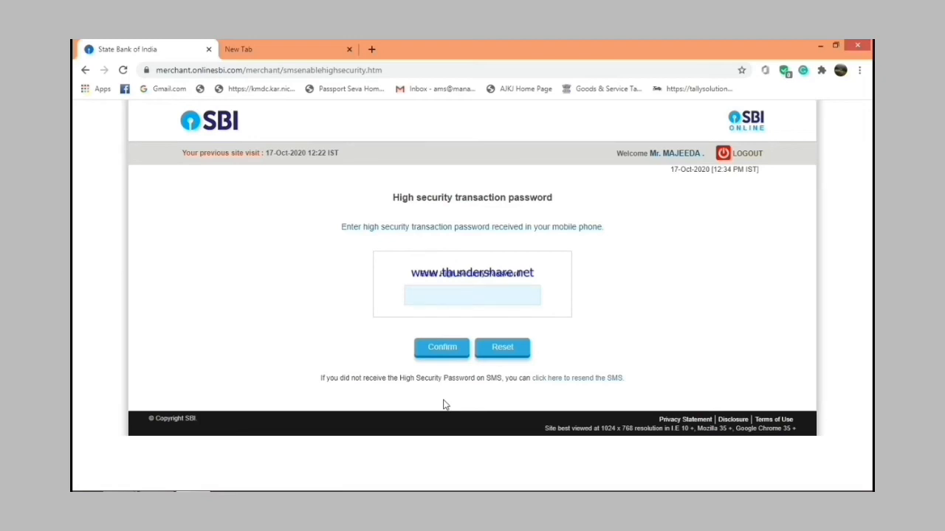
pyautogui.click(490, 295)
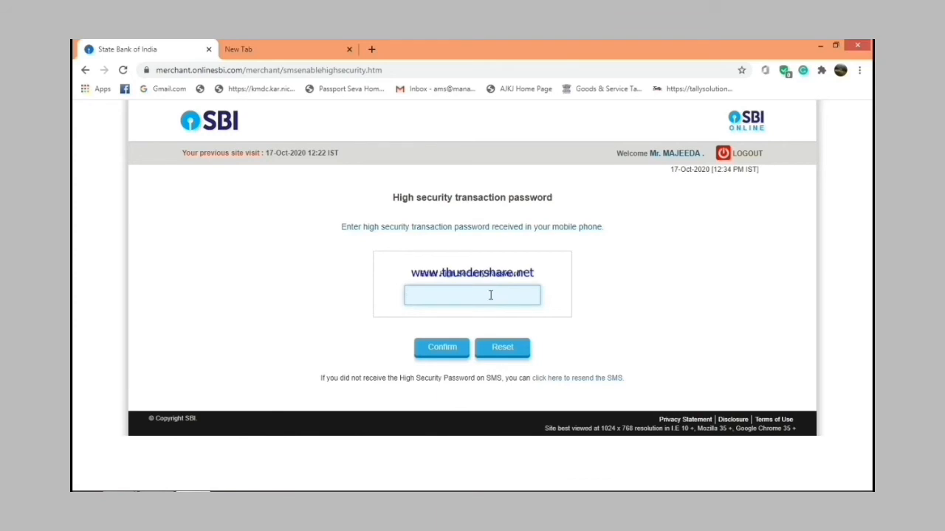
pyautogui.write('••')
pyautogui.click(445, 357)
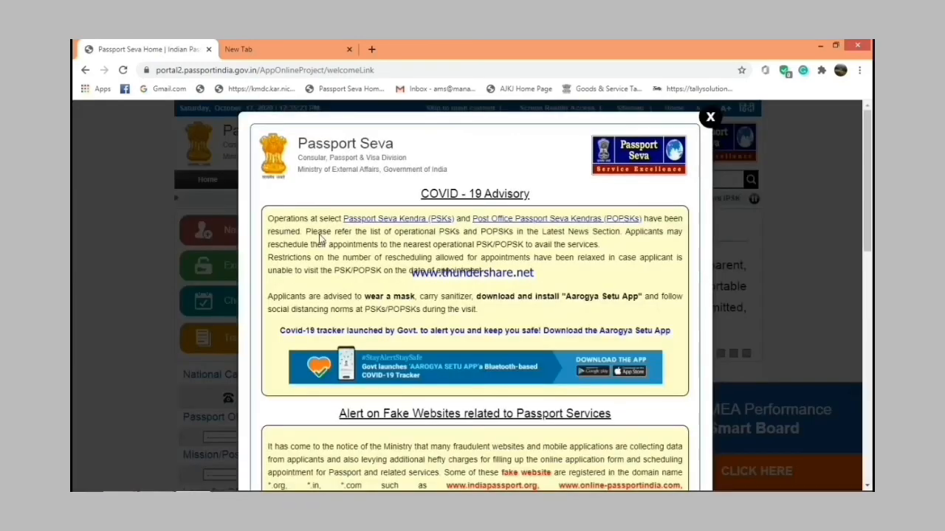
# Close the advisory and start an existing user login with the applicant's portal login ID
pyautogui.click(711, 120)
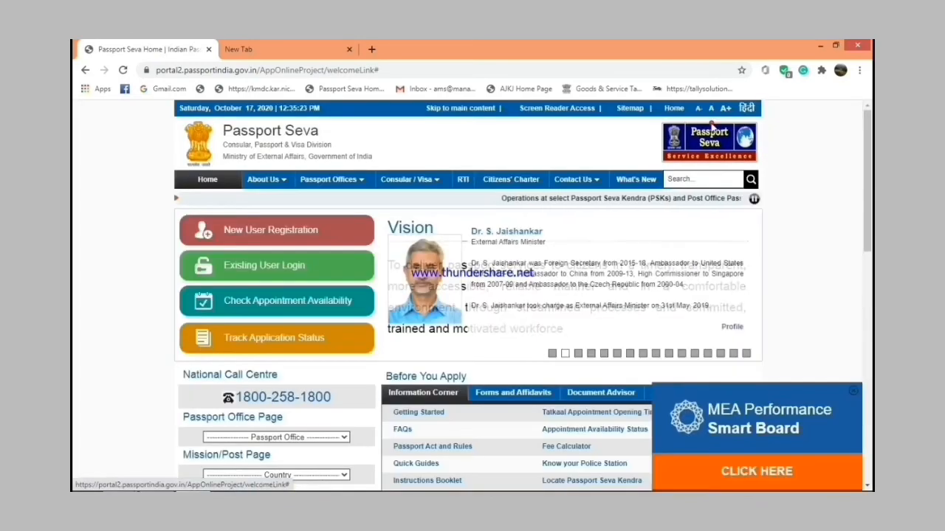
pyautogui.click(319, 270)
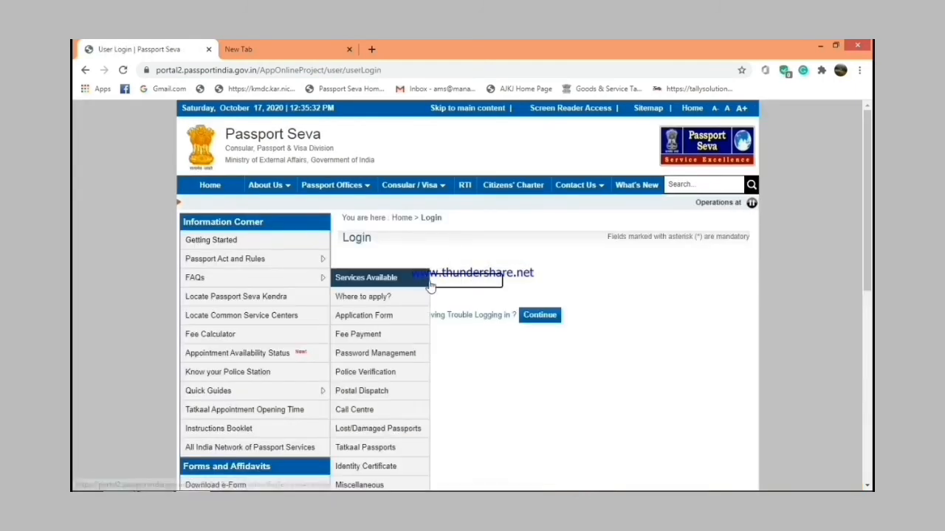
pyautogui.click(443, 281)
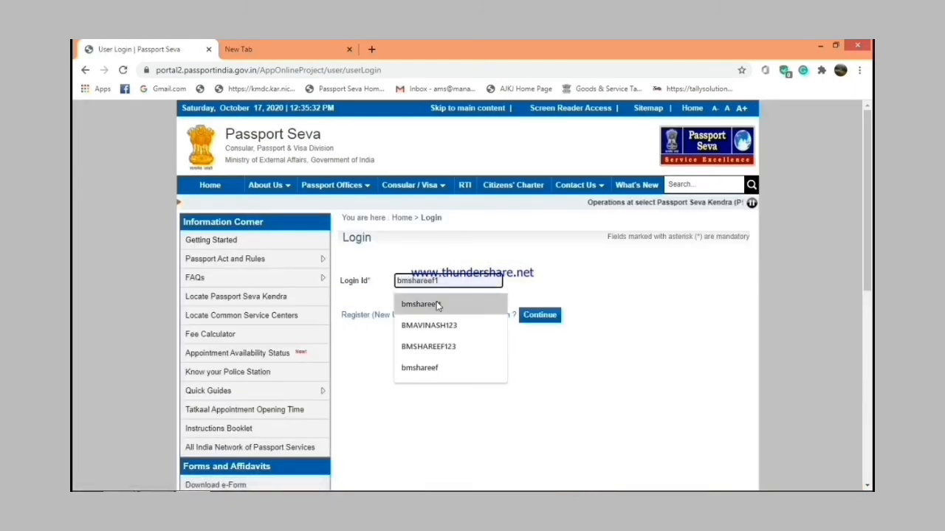
pyautogui.click(436, 302)
pyautogui.click(540, 316)
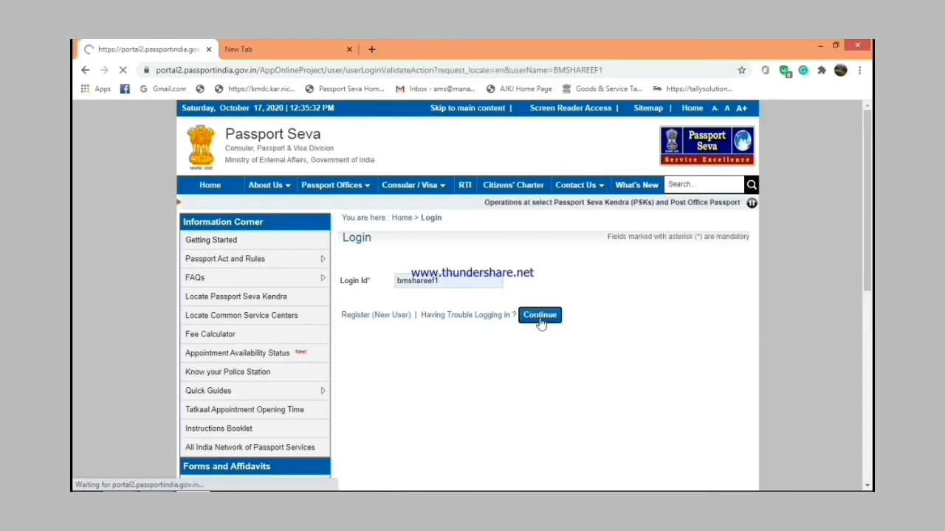
# Enter the captcha characters USXMC and log in
pyautogui.click(519, 346)
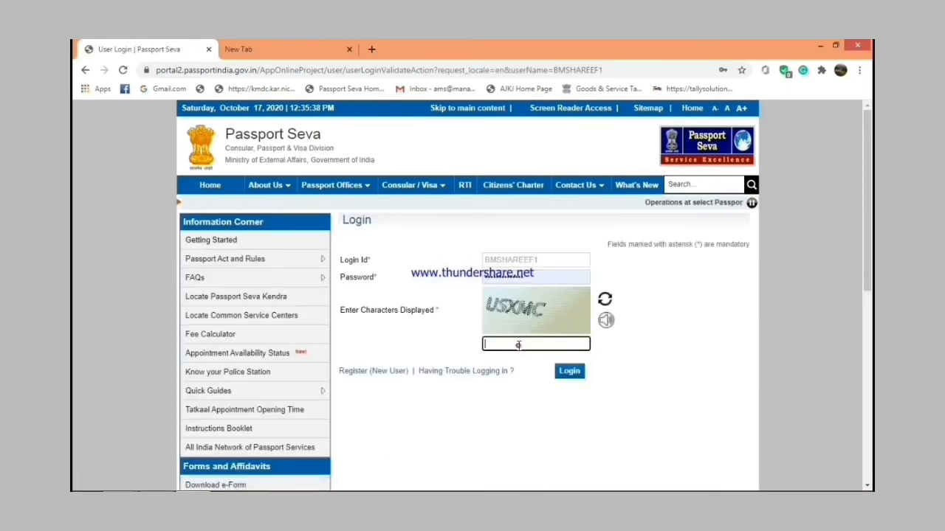
pyautogui.write('USX')
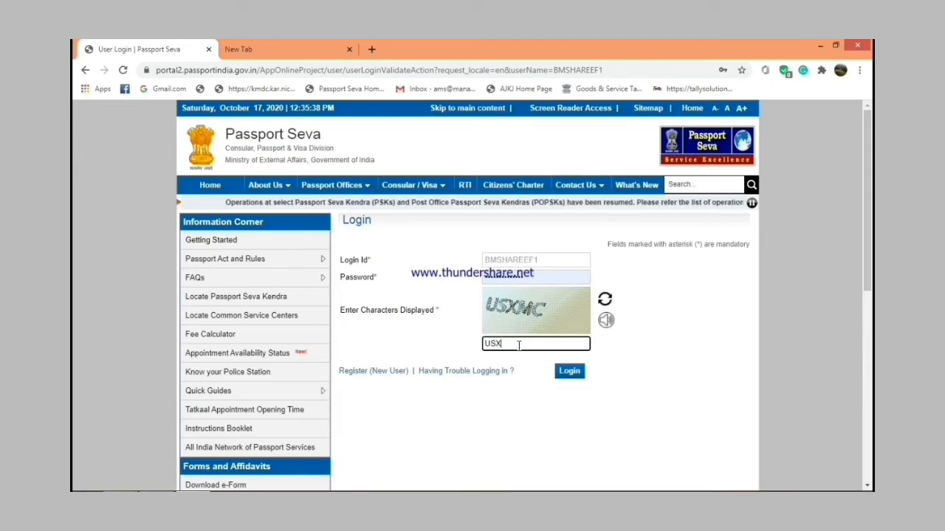
pyautogui.write('MC')
pyautogui.click(568, 375)
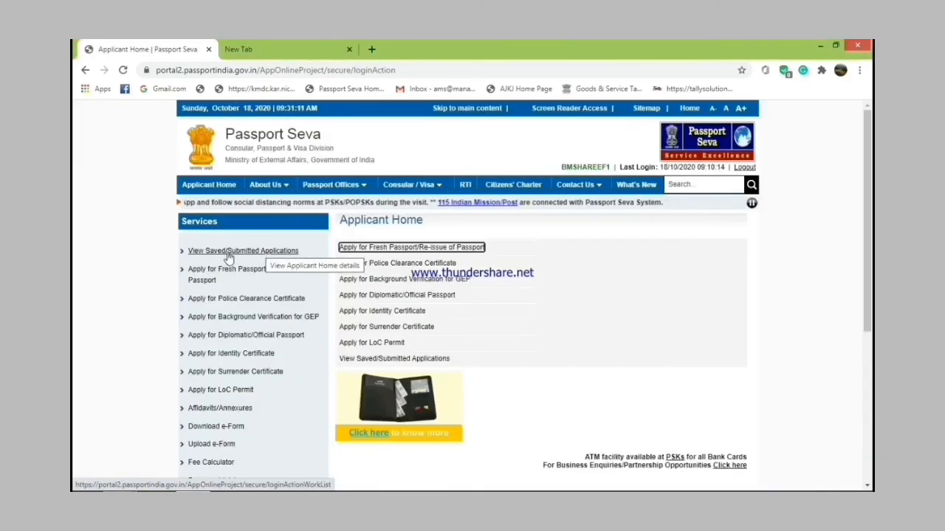
# Open the saved/submitted applications, select the application and track its payment status
pyautogui.click(268, 253)
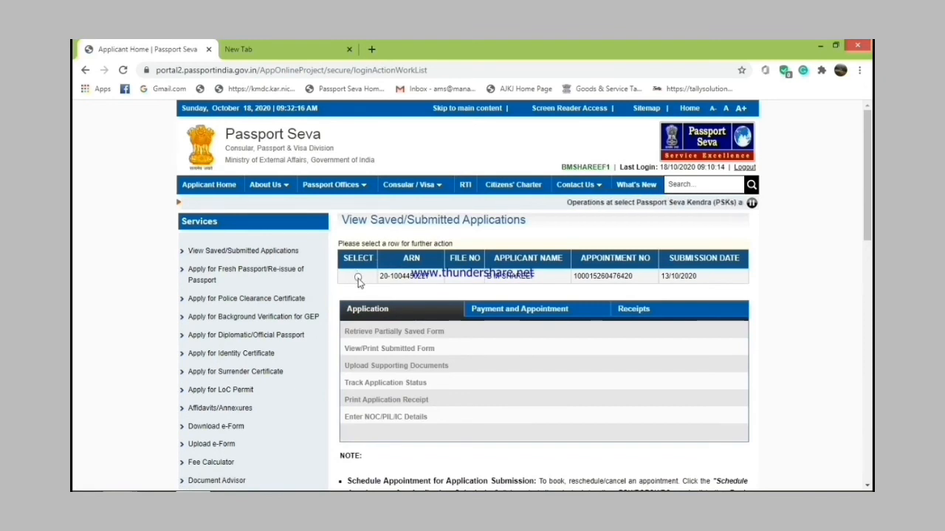
pyautogui.click(358, 278)
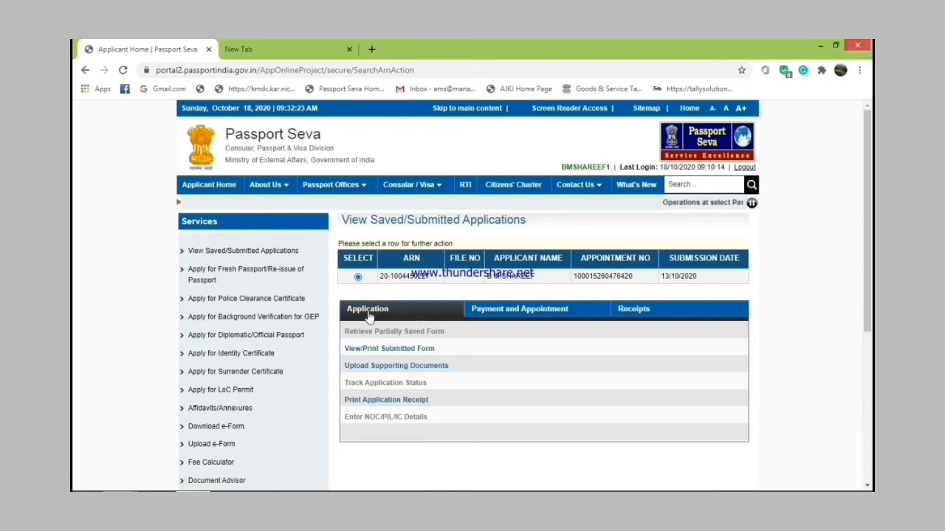
pyautogui.click(525, 316)
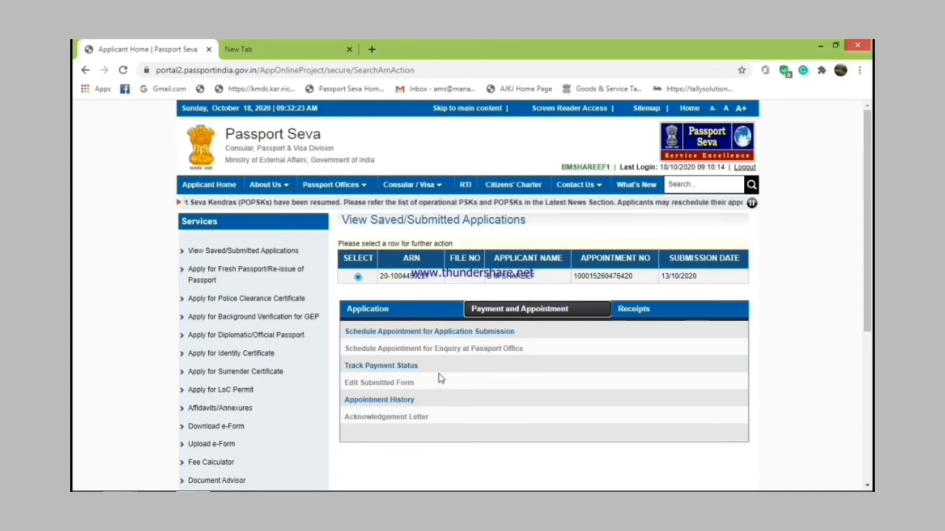
pyautogui.click(391, 367)
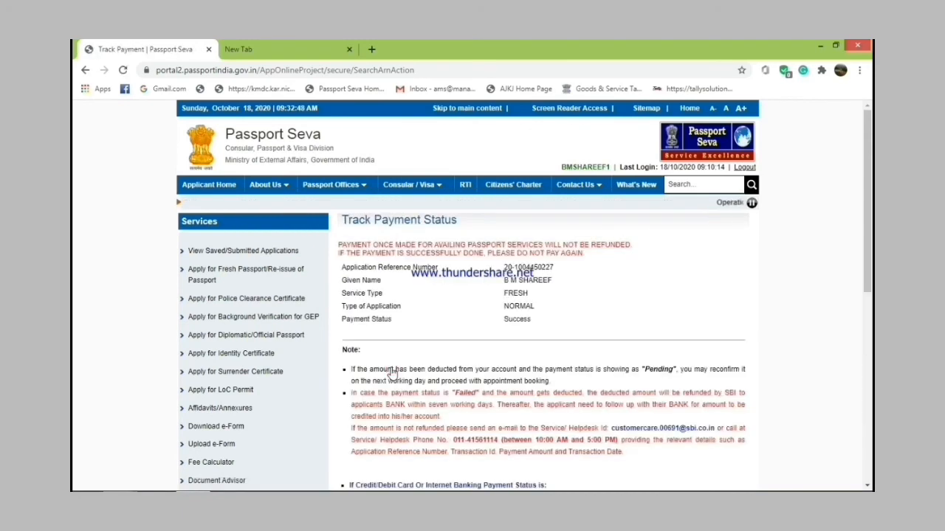
# Select the application again and open its printable appointment receipt
pyautogui.click(218, 253)
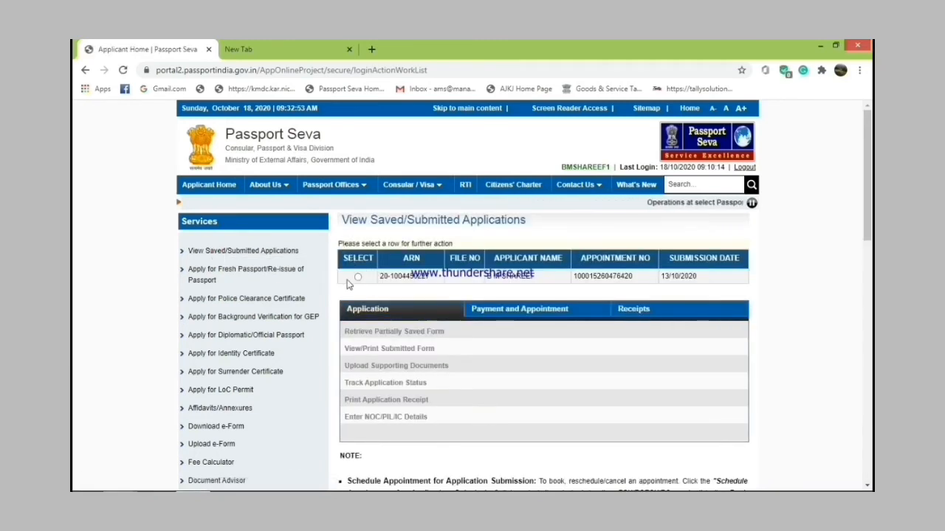
pyautogui.click(358, 276)
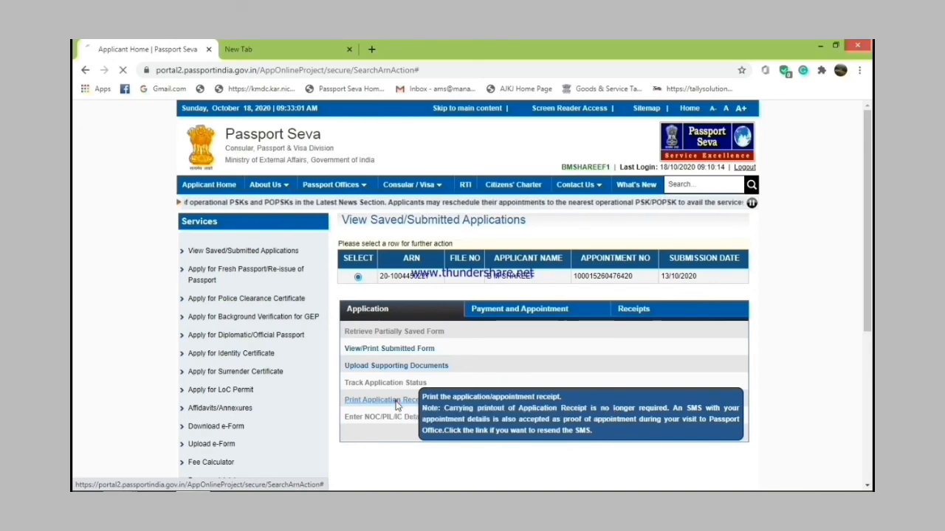
pyautogui.click(396, 406)
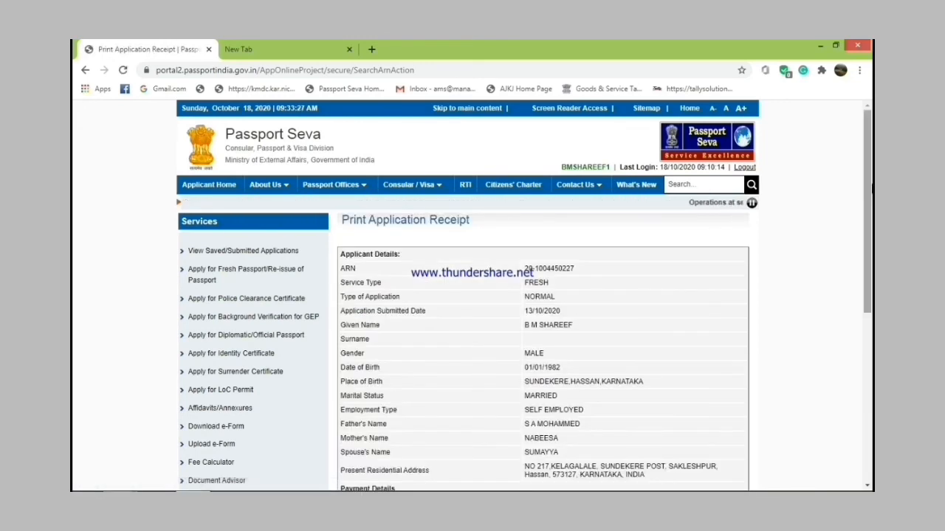
pyautogui.moveTo(870, 188); pyautogui.dragTo(870, 329)
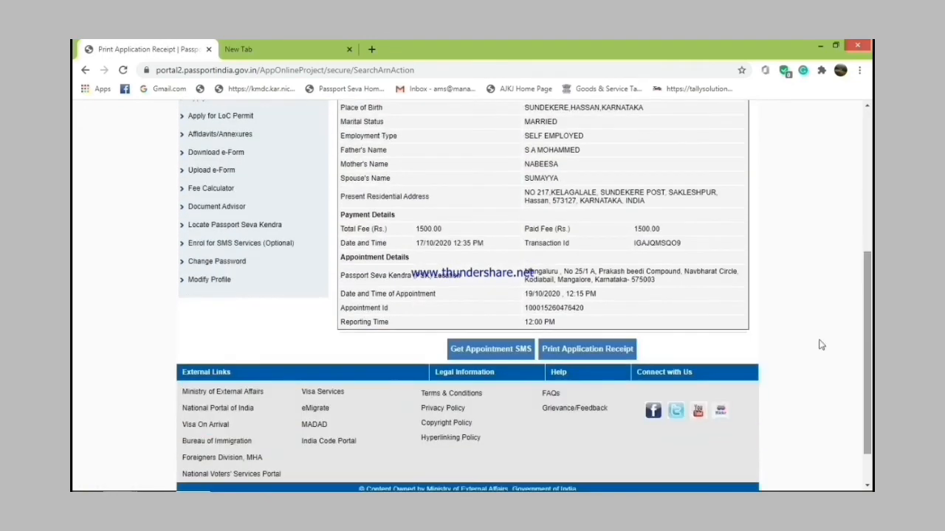
pyautogui.click(569, 352)
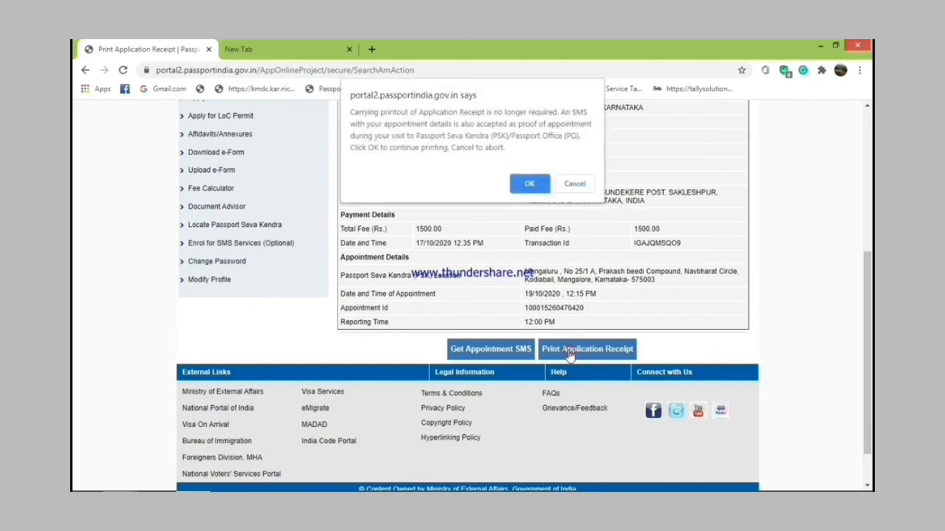
pyautogui.click(534, 184)
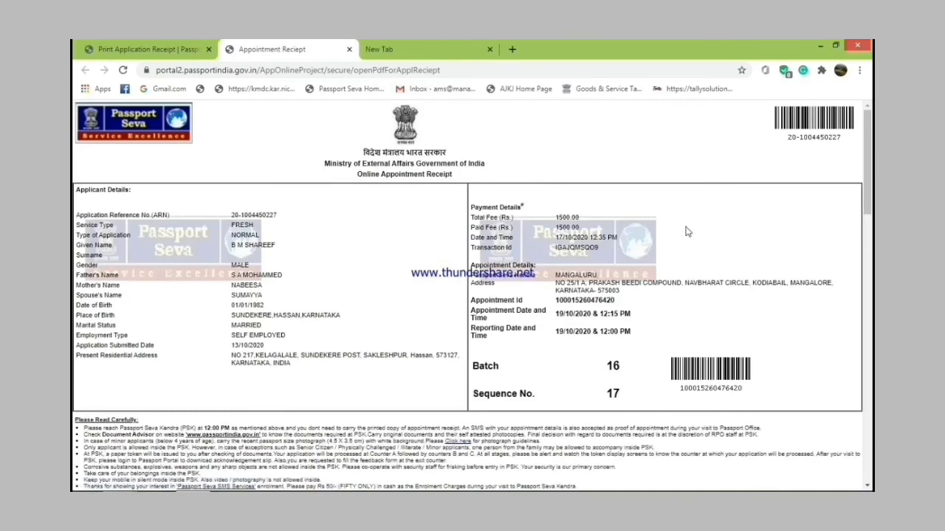
# Print the appointment receipt as a PDF and save it to the Desktop
pyautogui.moveTo(870, 169); pyautogui.dragTo(869, 413)
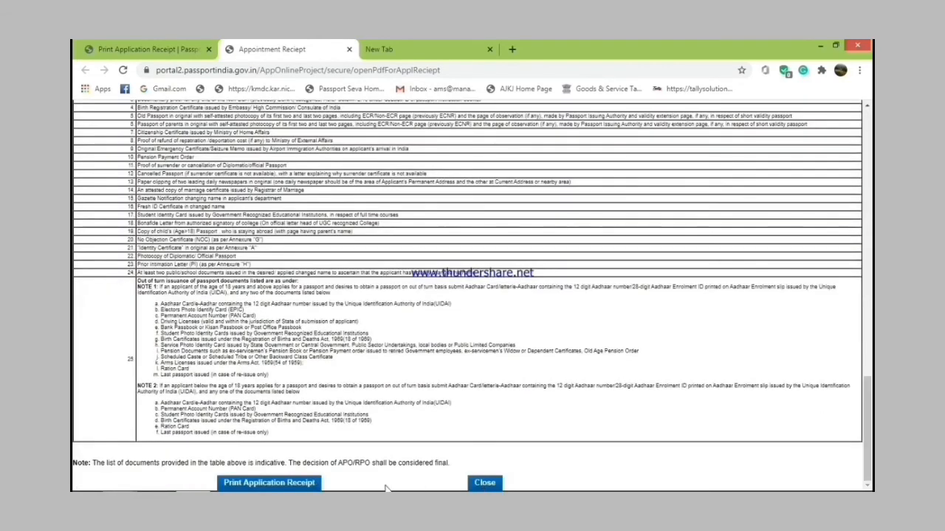
pyautogui.click(275, 485)
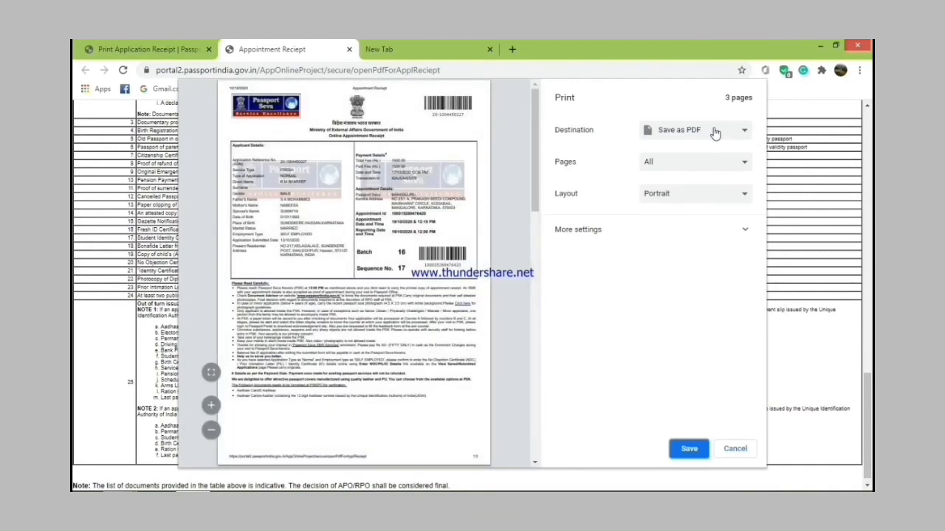
pyautogui.click(694, 451)
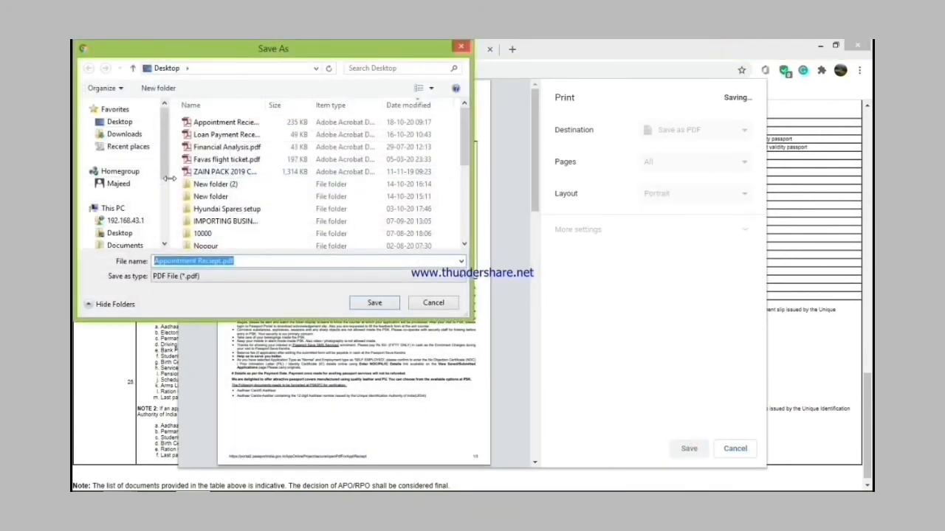
pyautogui.click(121, 234)
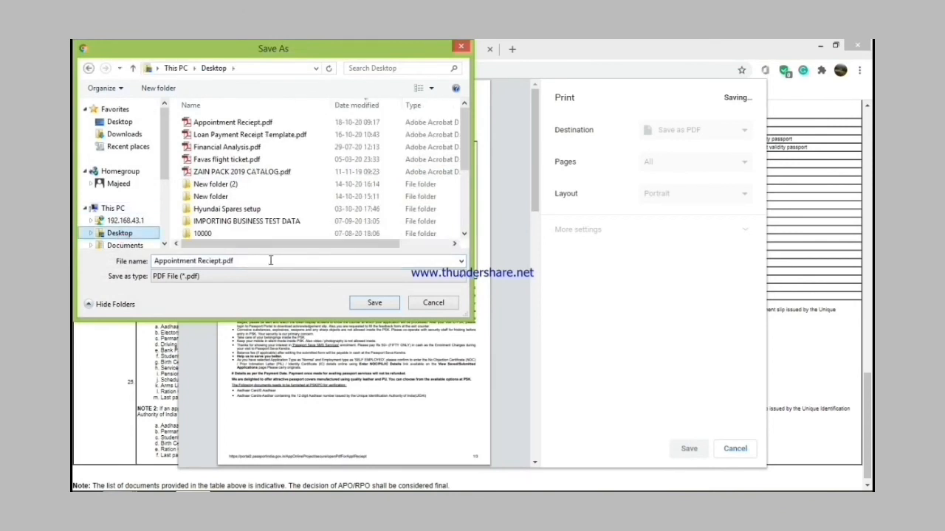
pyautogui.click(219, 262)
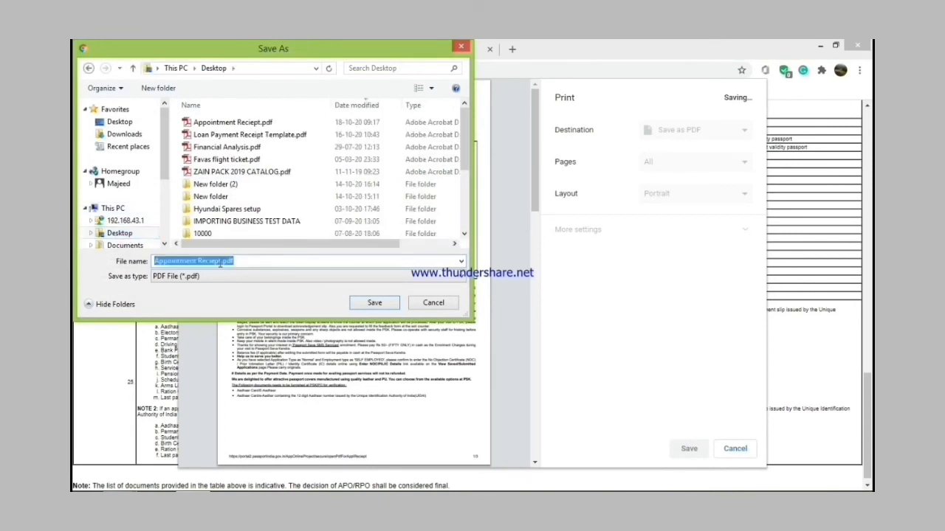
pyautogui.click(220, 262)
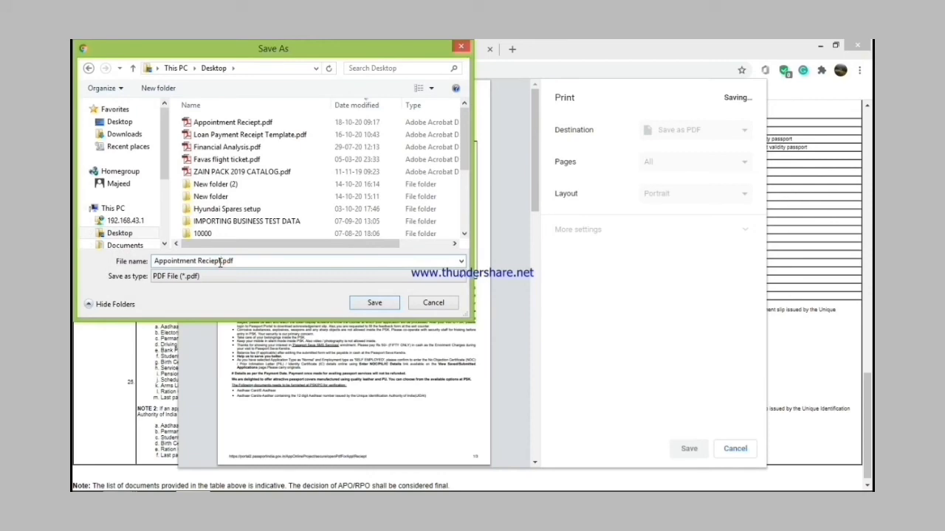
pyautogui.press('Return')
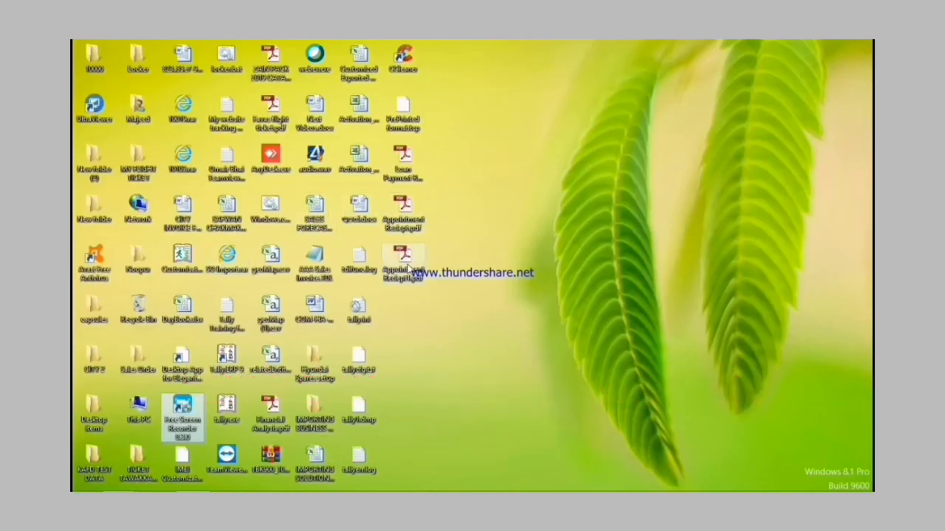
# Open the saved receipt PDF and review the appointment and reporting date and time
pyautogui.doubleClick(407, 268)
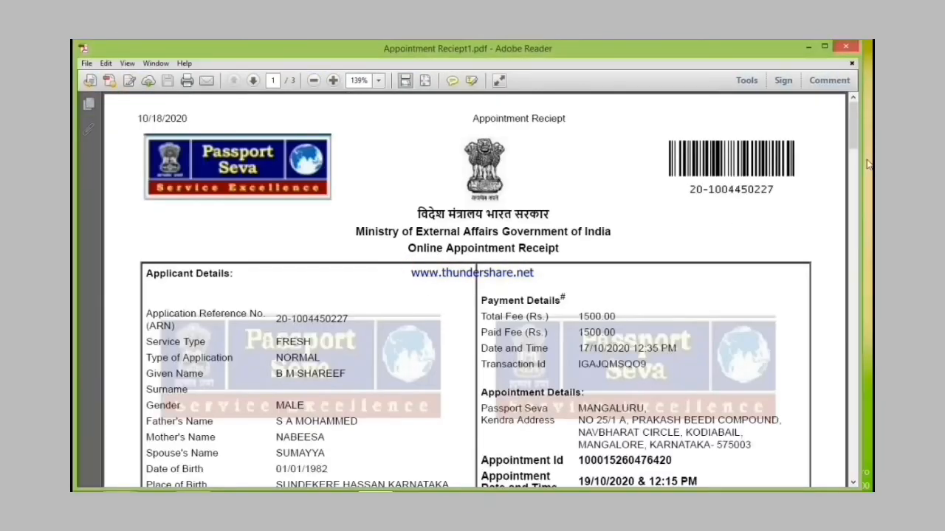
pyautogui.moveTo(852, 132); pyautogui.dragTo(854, 146)
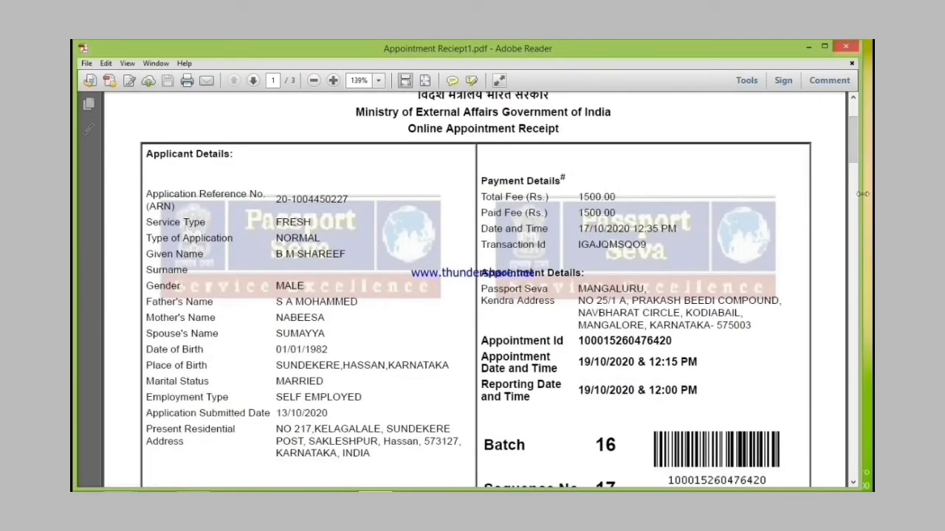
pyautogui.moveTo(854, 144); pyautogui.dragTo(854, 147)
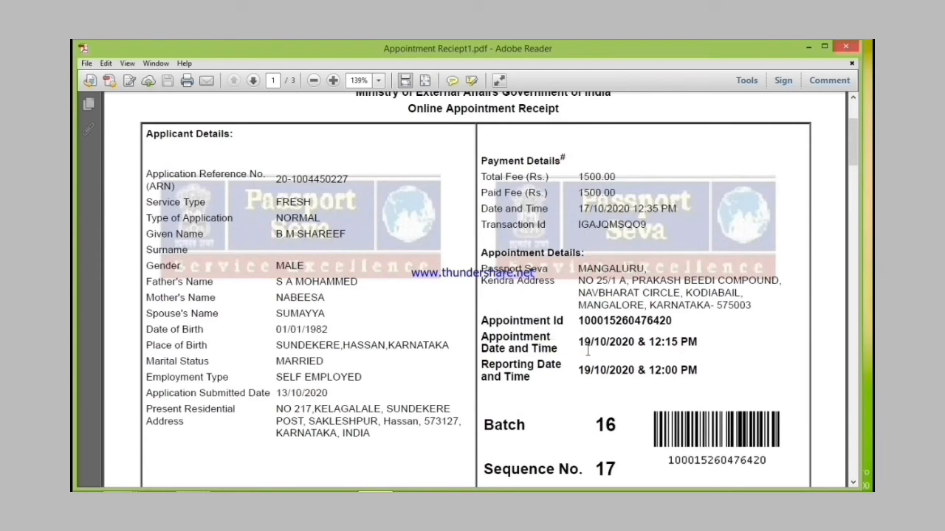
pyautogui.moveTo(581, 342); pyautogui.dragTo(652, 343)
pyautogui.click(726, 342)
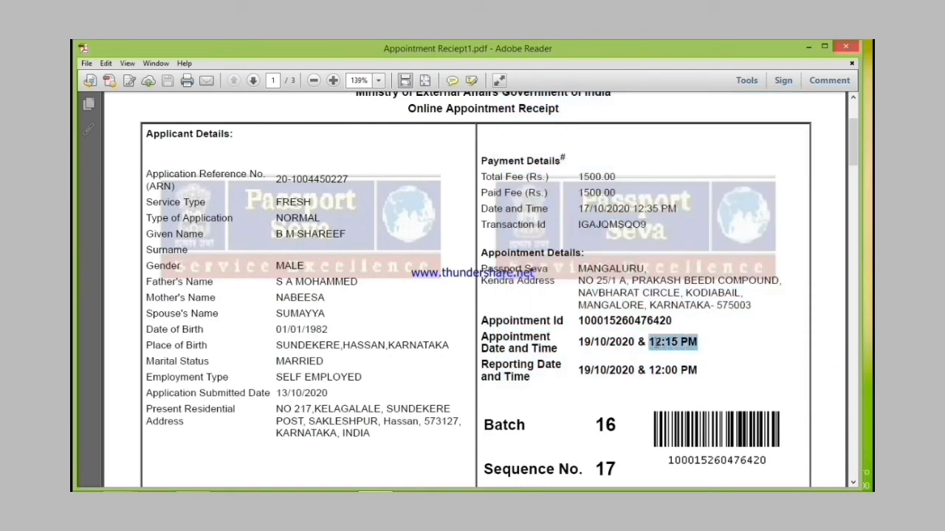
pyautogui.moveTo(701, 368); pyautogui.dragTo(649, 370)
pyautogui.moveTo(699, 342); pyautogui.dragTo(655, 343)
pyautogui.moveTo(703, 369); pyautogui.dragTo(657, 375)
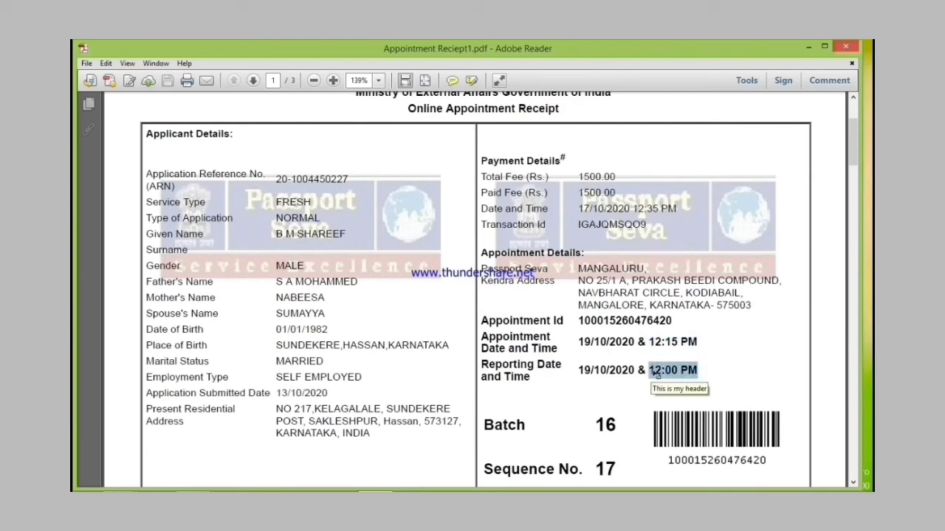